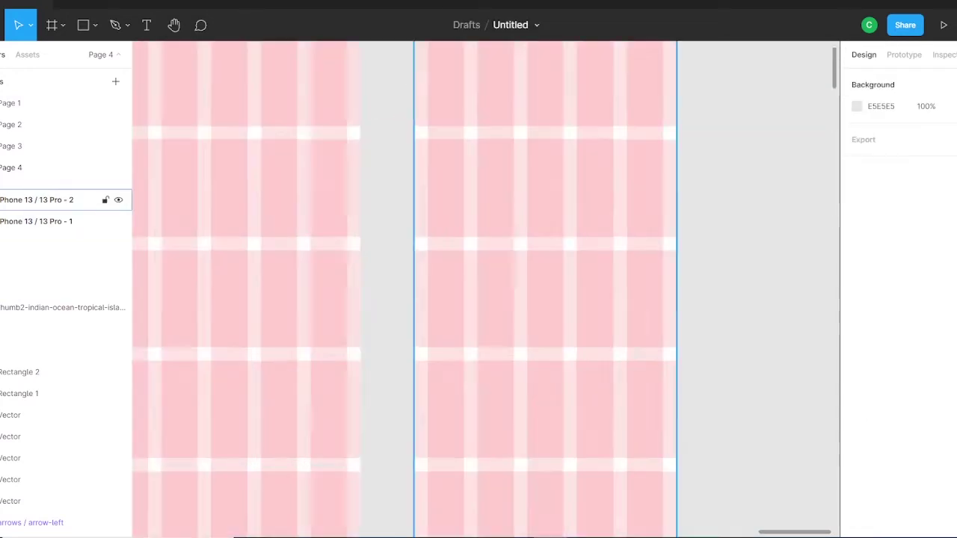
Draw a 390×350 grey placeholder rectangle across the top of iPhone 13 / 13 Pro - 1
{"action": "key", "text": "r"}
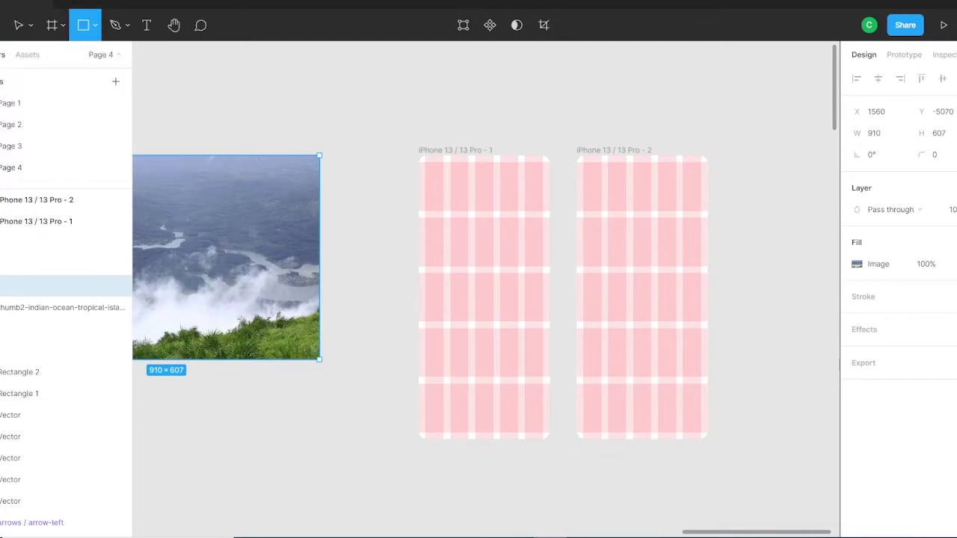
{"action": "left_click_drag", "start_coordinate": [418, 183], "coordinate": [550, 265]}
{"action": "left_click_drag", "start_coordinate": [484, 264], "coordinate": [484, 267]}
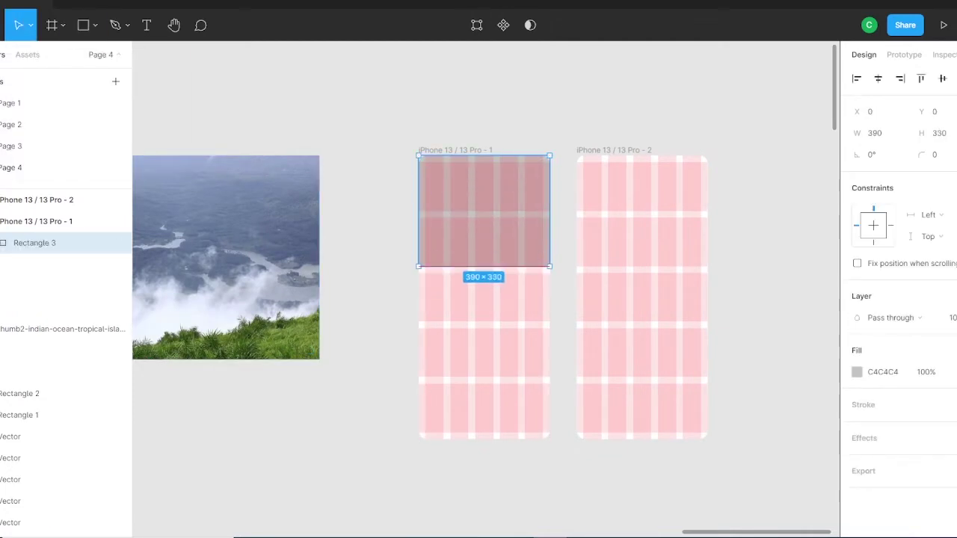
{"action": "key", "text": "r"}
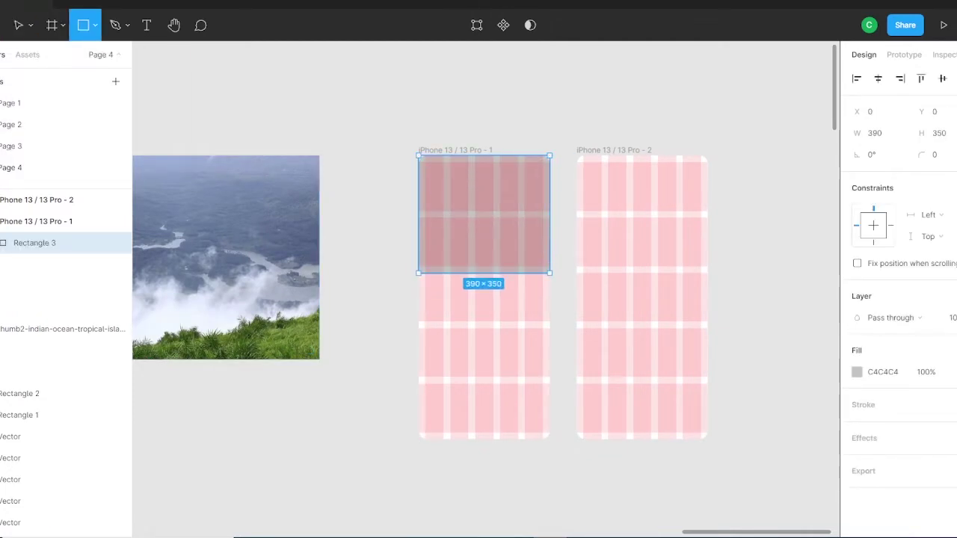
{"action": "key", "text": "Escape"}
{"action": "key", "text": "Escape"}
Adjust the margin of the Columns layout grid on the phone frames
{"action": "left_click", "coordinate": [641, 299], "text": "shift"}
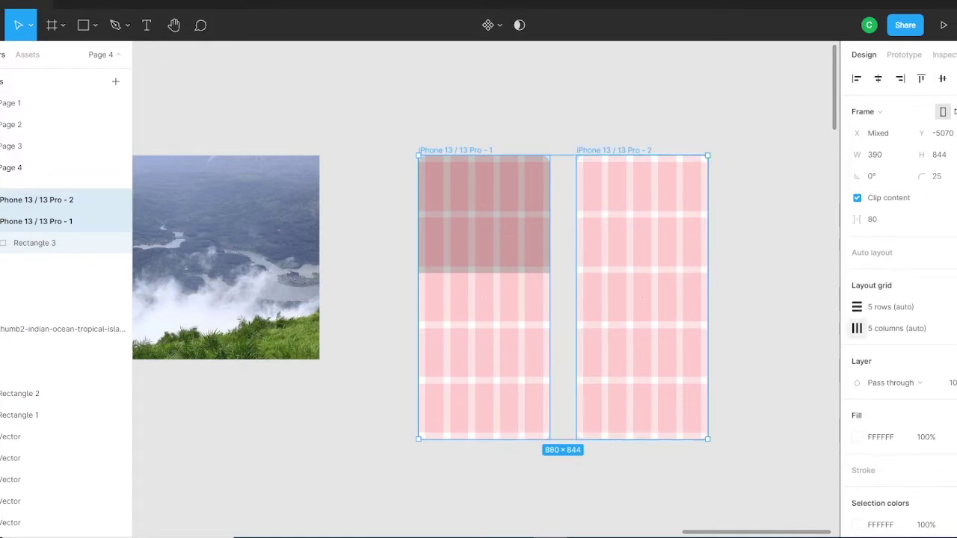
{"action": "left_click", "coordinate": [857, 328]}
{"action": "left_click", "coordinate": [814, 432]}
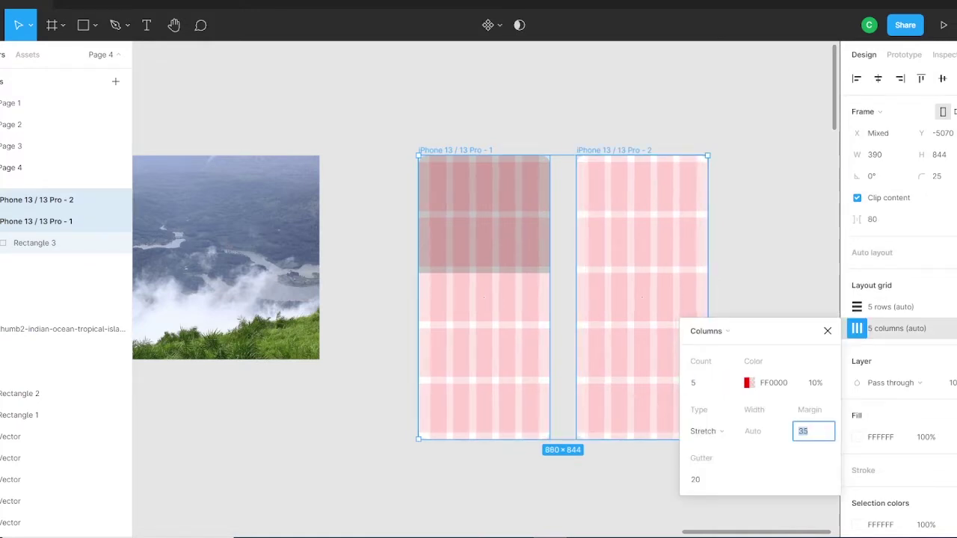
{"action": "key", "text": "Escape"}
{"action": "key", "text": "Escape"}
Draw a grey card rectangle in the first phone and duplicate the cards into a second row
{"action": "key", "text": "r"}
{"action": "left_click_drag", "start_coordinate": [369, 291], "coordinate": [417, 367]}
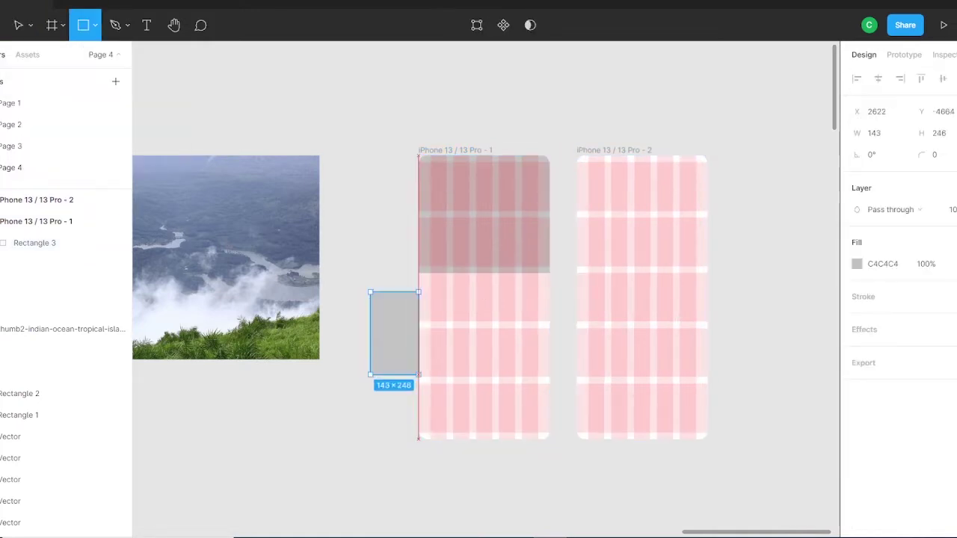
{"action": "left_click_drag", "start_coordinate": [394, 329], "coordinate": [515, 342]}
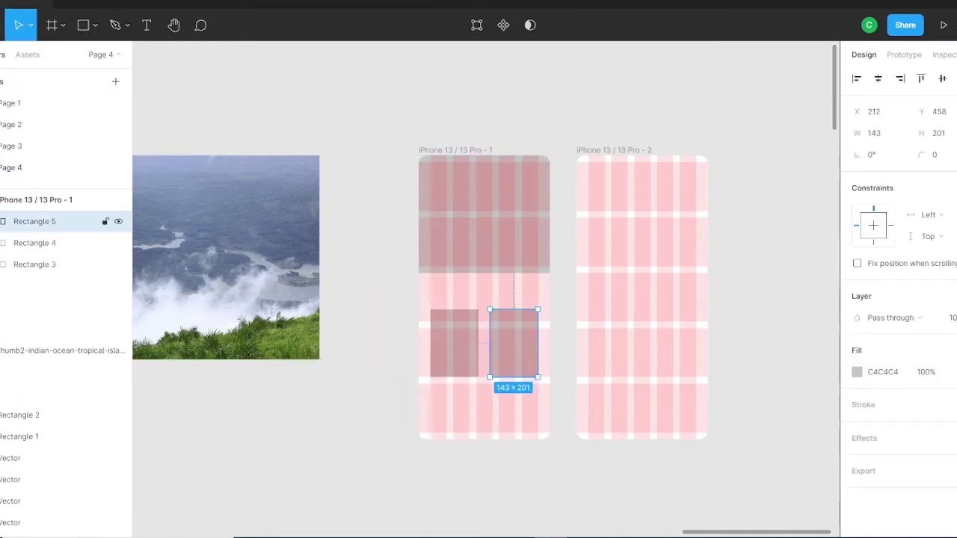
{"action": "scroll", "coordinate": [484, 289], "scroll_direction": "up", "scroll_amount": 5}
{"action": "scroll", "coordinate": [484, 289], "scroll_direction": "down", "scroll_amount": 3}
{"action": "left_click", "coordinate": [422, 299], "text": "shift"}
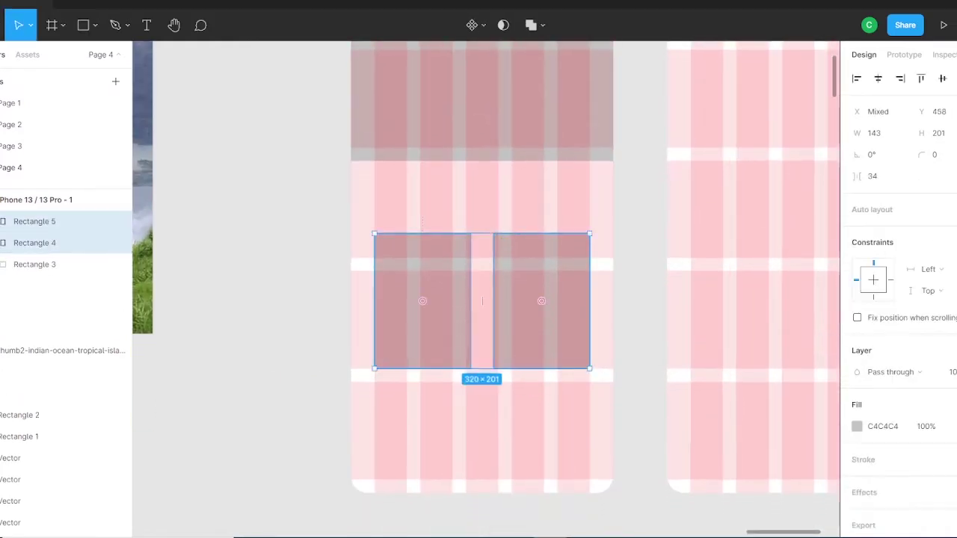
{"action": "left_click_drag", "start_coordinate": [422, 299], "coordinate": [423, 451]}
Add a row of three small pill rectangles above the cards
{"action": "key", "text": "r"}
{"action": "left_click_drag", "start_coordinate": [252, 202], "coordinate": [331, 238]}
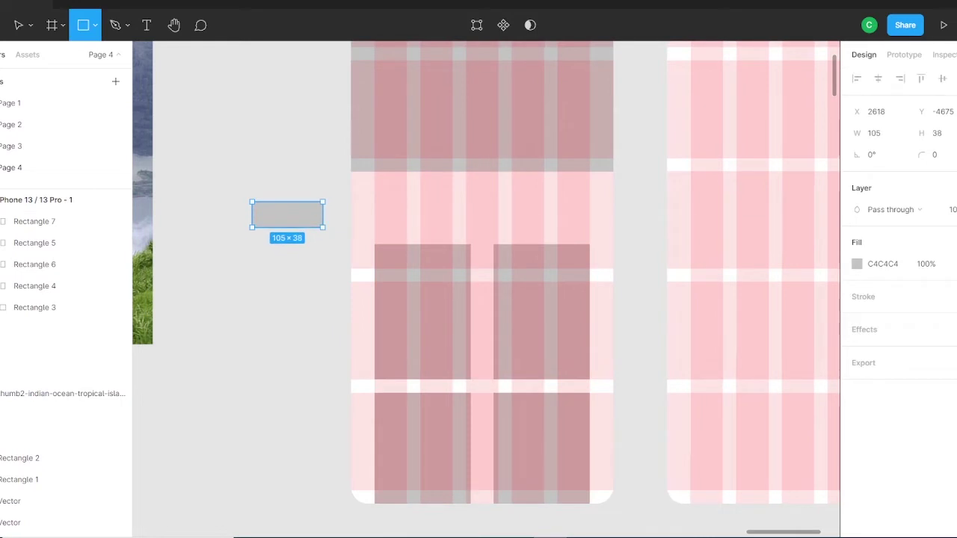
{"action": "left_click_drag", "start_coordinate": [287, 214], "coordinate": [499, 208]}
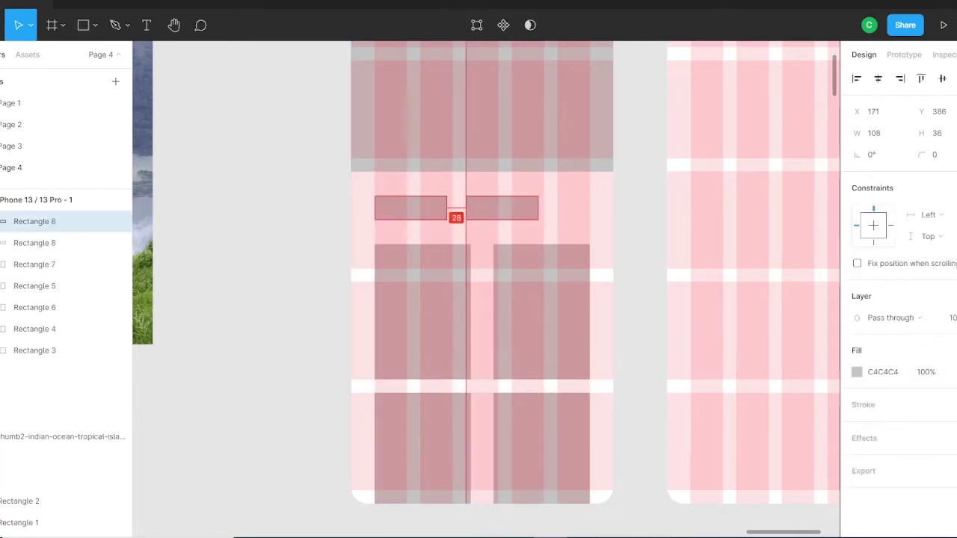
{"action": "key", "text": "ctrl+d"}
{"action": "left_click", "coordinate": [411, 208]}
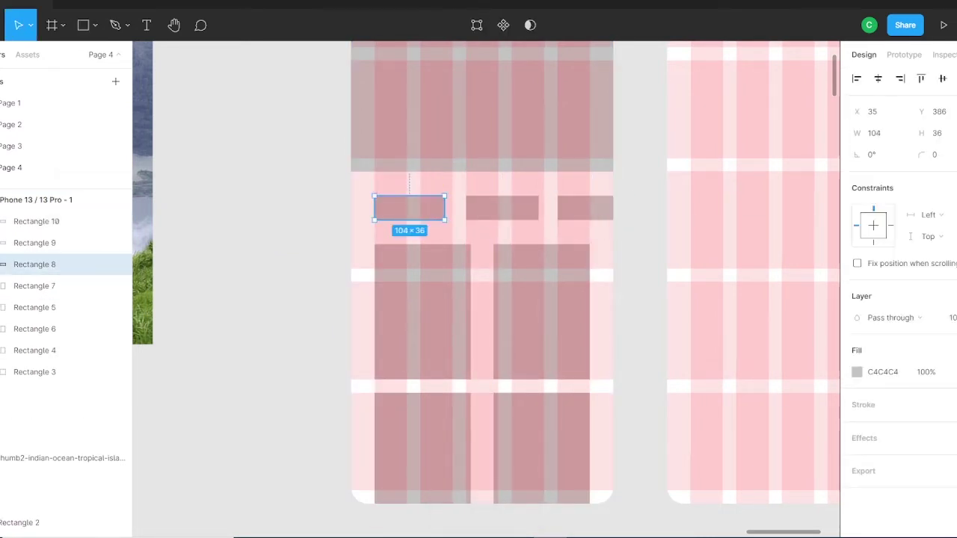
{"action": "key", "text": "ctrl+z"}
{"action": "key", "text": "ctrl+z"}
{"action": "left_click_drag", "start_coordinate": [407, 206], "coordinate": [482, 206]}
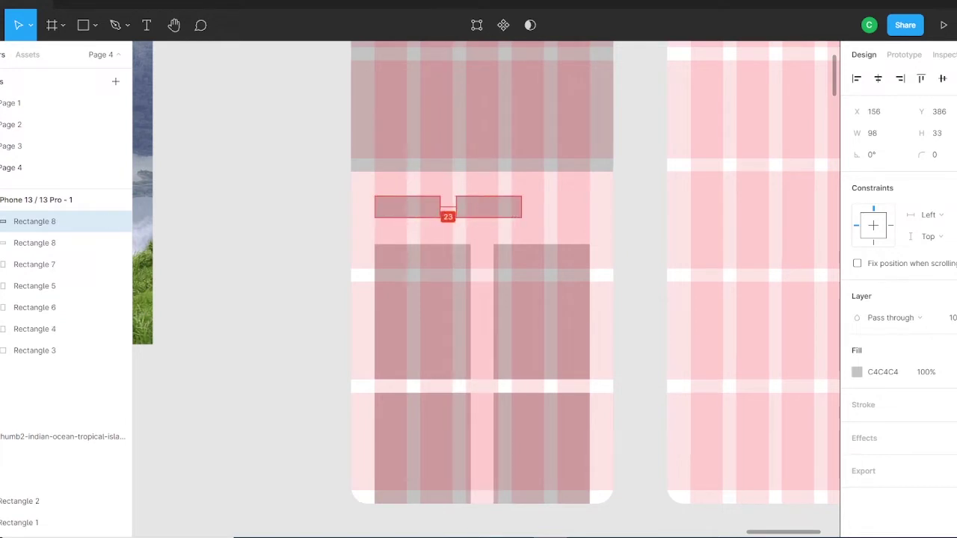
{"action": "key", "text": "ctrl+d"}
{"action": "key", "text": "Escape"}
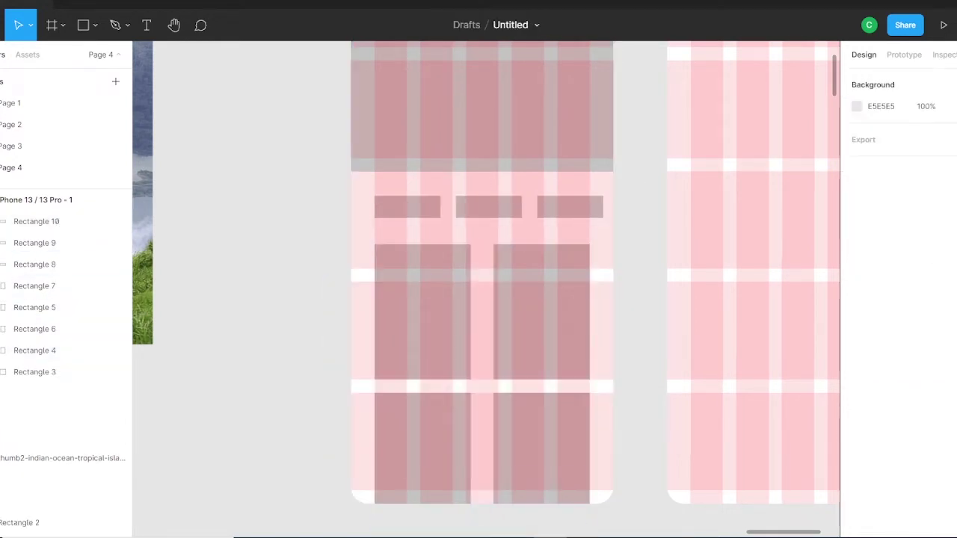
Select the four cards, then switch the top block to independent corner radii
{"action": "left_click_drag", "start_coordinate": [325, 241], "coordinate": [595, 531]}
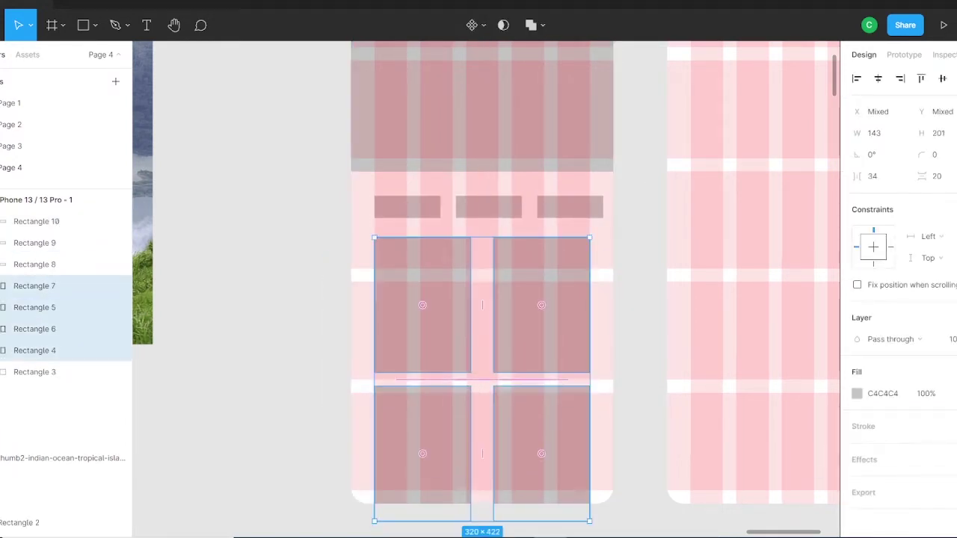
{"action": "key", "text": "Escape"}
{"action": "left_click", "coordinate": [35, 371]}
{"action": "left_click", "coordinate": [948, 155]}
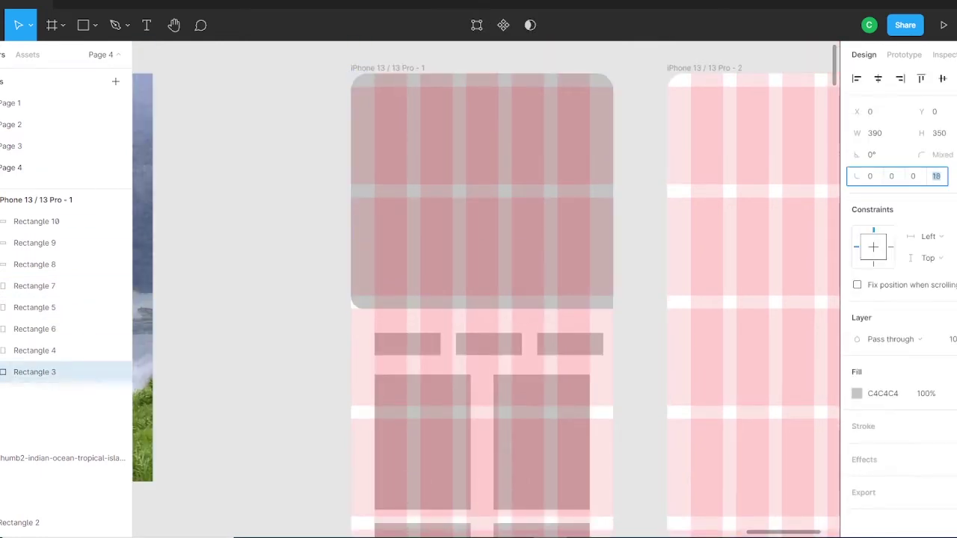
Round the top block's corners and give the four cards a corner radius of 10
{"action": "key", "text": "Escape"}
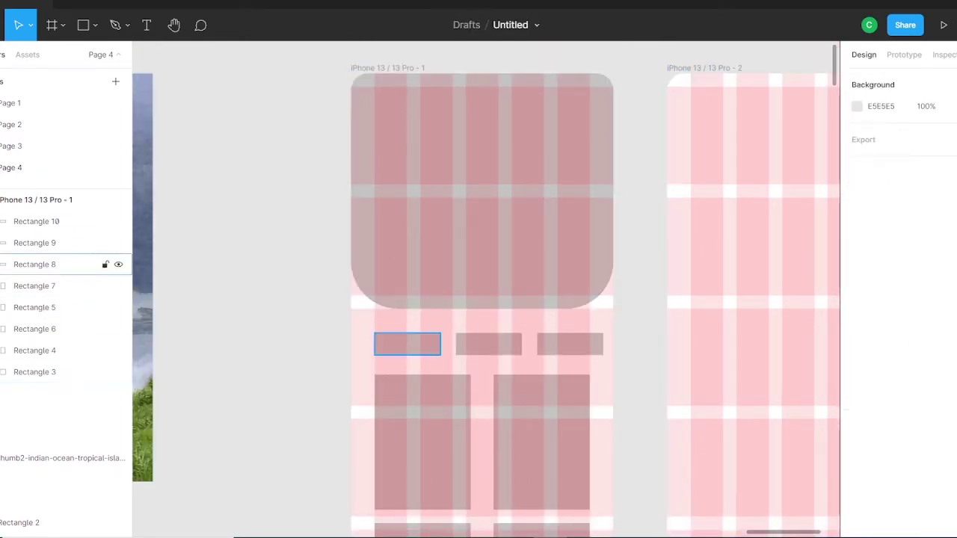
{"action": "scroll", "coordinate": [483, 299], "scroll_direction": "down", "scroll_amount": 2}
{"action": "scroll", "coordinate": [483, 299], "scroll_direction": "down", "scroll_amount": 3}
{"action": "left_click_drag", "start_coordinate": [317, 247], "coordinate": [581, 395]}
{"action": "left_click", "coordinate": [935, 154]}
{"action": "type", "text": "10"}
{"action": "key", "text": "Return"}
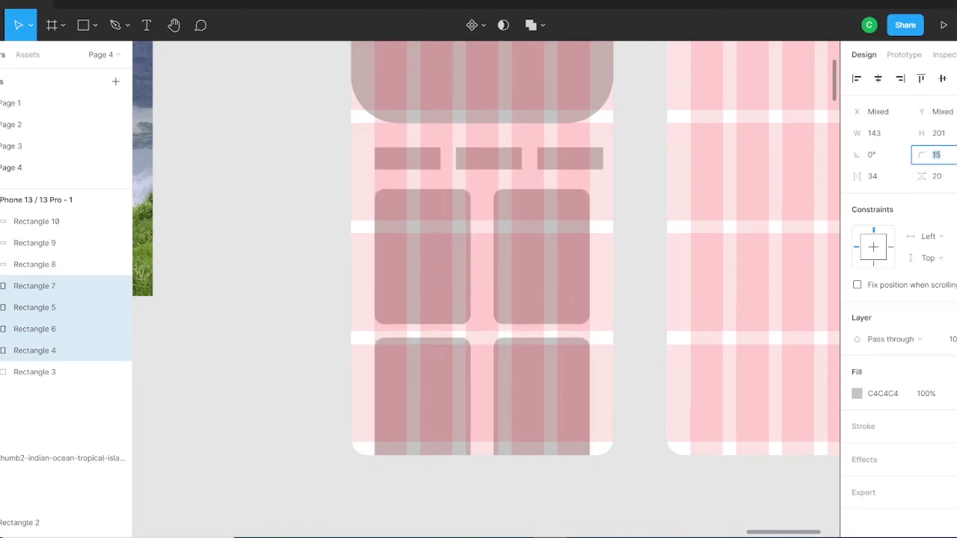
{"action": "key", "text": "Escape"}
Move the pills and card rows up beneath the top block
{"action": "left_click_drag", "start_coordinate": [407, 156], "coordinate": [408, 146]}
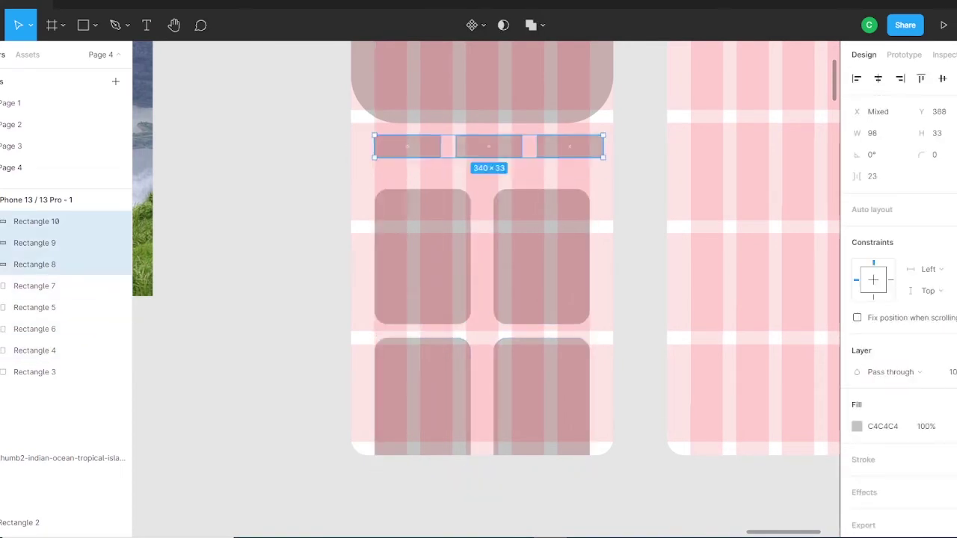
{"action": "left_click_drag", "start_coordinate": [422, 255], "coordinate": [423, 239]}
{"action": "left_click", "coordinate": [423, 240]}
{"action": "left_click", "coordinate": [541, 239], "text": "shift"}
{"action": "left_click", "coordinate": [422, 397]}
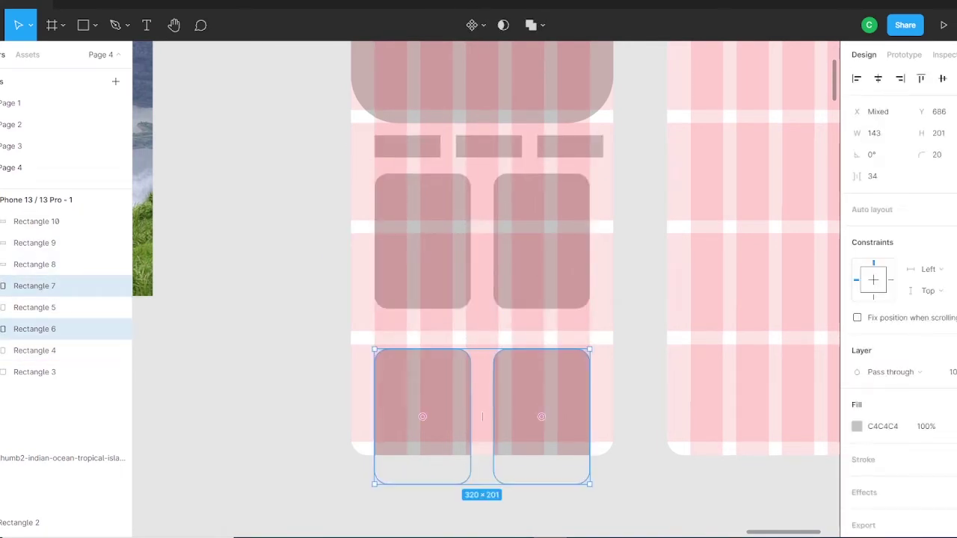
{"action": "key", "text": "Escape"}
Drag the island photo onto the top of the first phone frame
{"action": "scroll", "coordinate": [483, 299], "scroll_direction": "up", "scroll_amount": 1}
{"action": "key", "text": "r"}
{"action": "left_click_drag", "start_coordinate": [142, 225], "coordinate": [534, 242]}
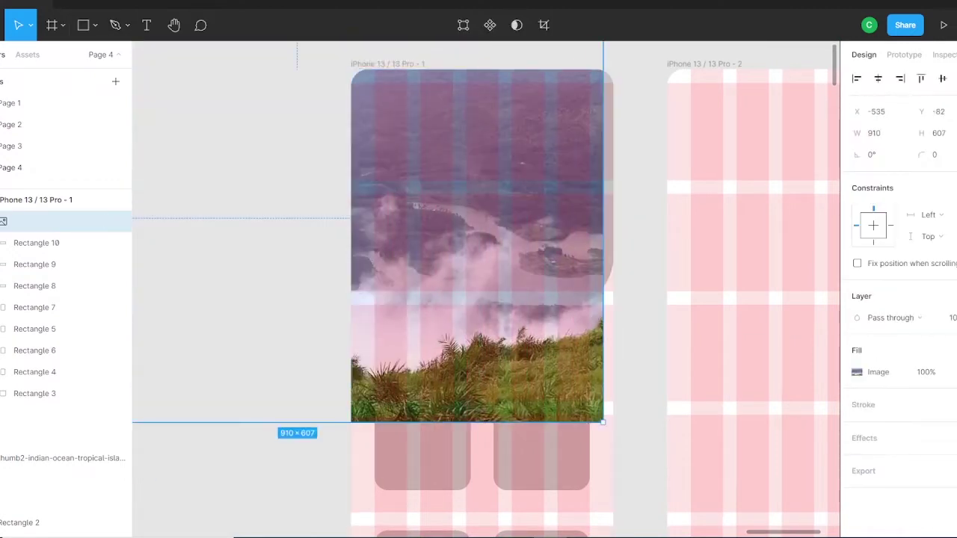
Mask the island photo with the rounded top block and resize it to fit
{"action": "key", "text": "ctrl+alt+m"}
{"action": "mouse_move", "coordinate": [600, 411]}
{"action": "left_mouse_down"}
{"action": "mouse_move", "coordinate": [664, 400]}
{"action": "mouse_move", "coordinate": [650, 332]}
{"action": "left_mouse_up"}
{"action": "left_click_drag", "start_coordinate": [449, 201], "coordinate": [471, 186]}
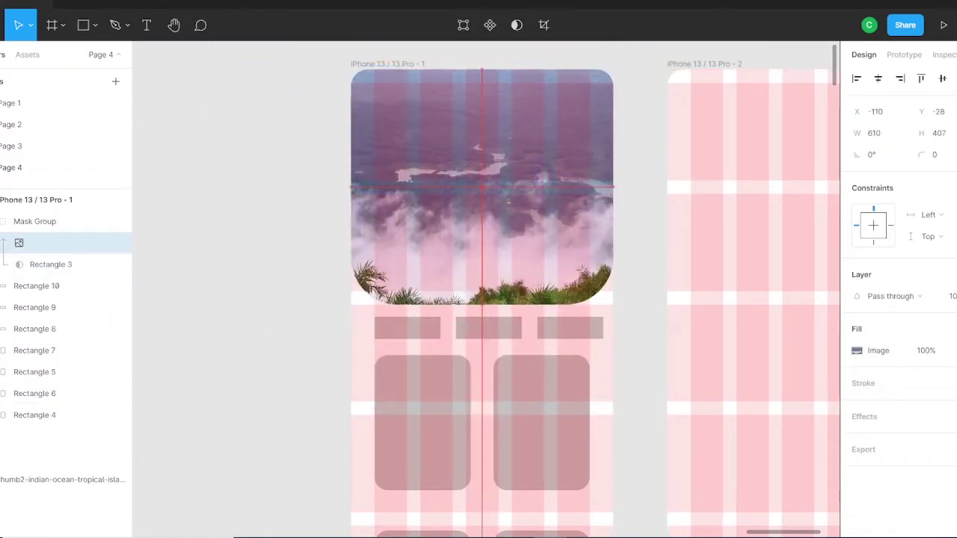
{"action": "left_click_drag", "start_coordinate": [676, 321], "coordinate": [667, 317]}
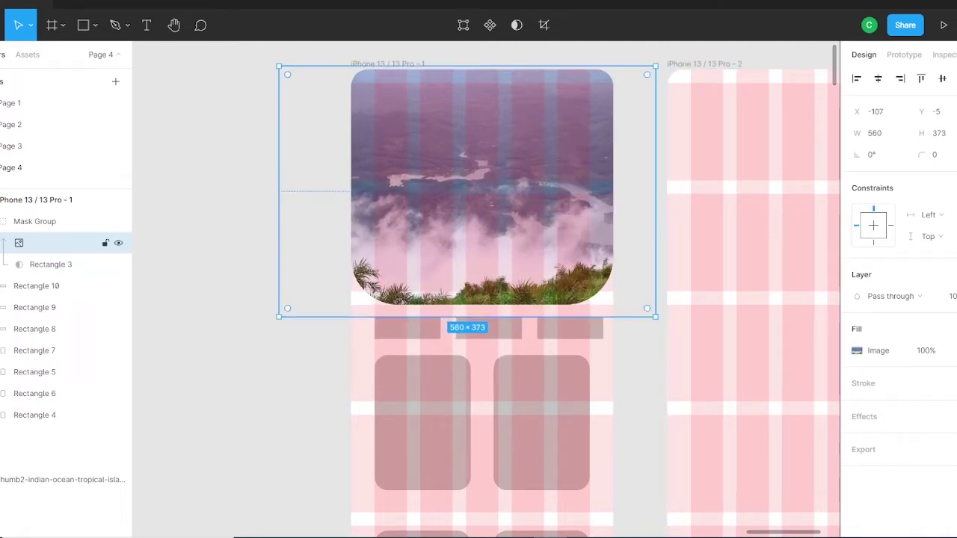
{"action": "left_click", "coordinate": [224, 337]}
Give the three pill placeholders corner radius 8, then select the first card row
{"action": "left_click", "coordinate": [35, 329]}
{"action": "left_click", "coordinate": [35, 308], "text": "shift"}
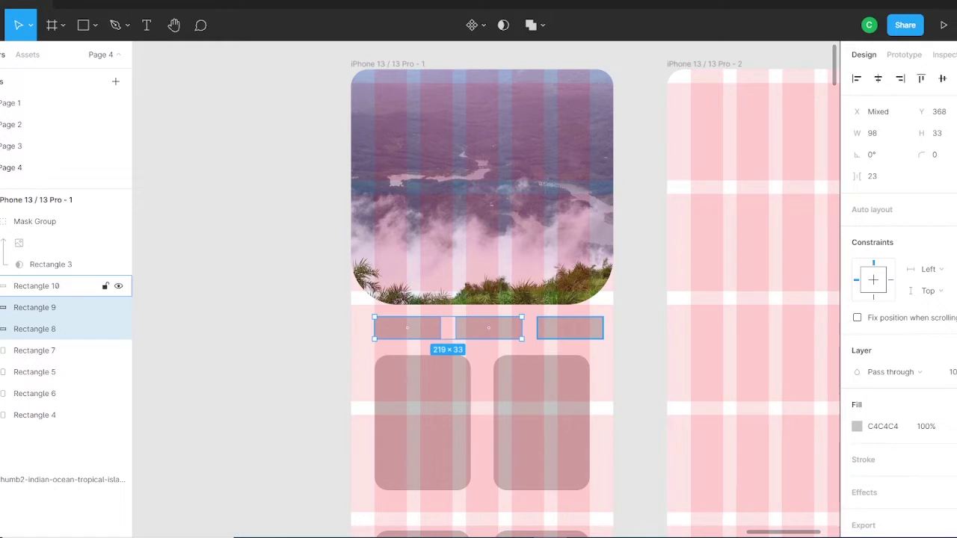
{"action": "left_click", "coordinate": [57, 286], "text": "shift"}
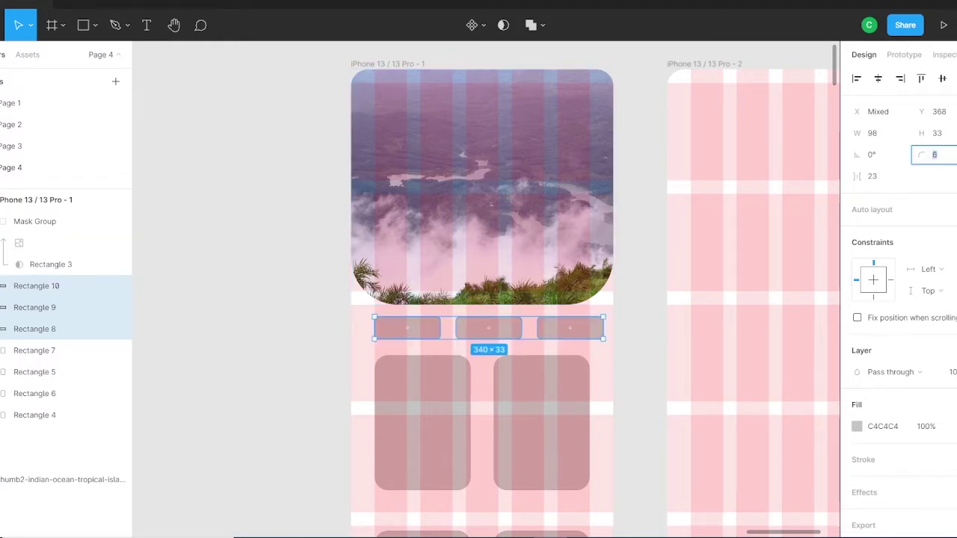
{"action": "left_click", "coordinate": [935, 155]}
{"action": "type", "text": "15"}
{"action": "left_click", "coordinate": [305, 352]}
{"action": "left_click_drag", "start_coordinate": [305, 352], "coordinate": [523, 396]}
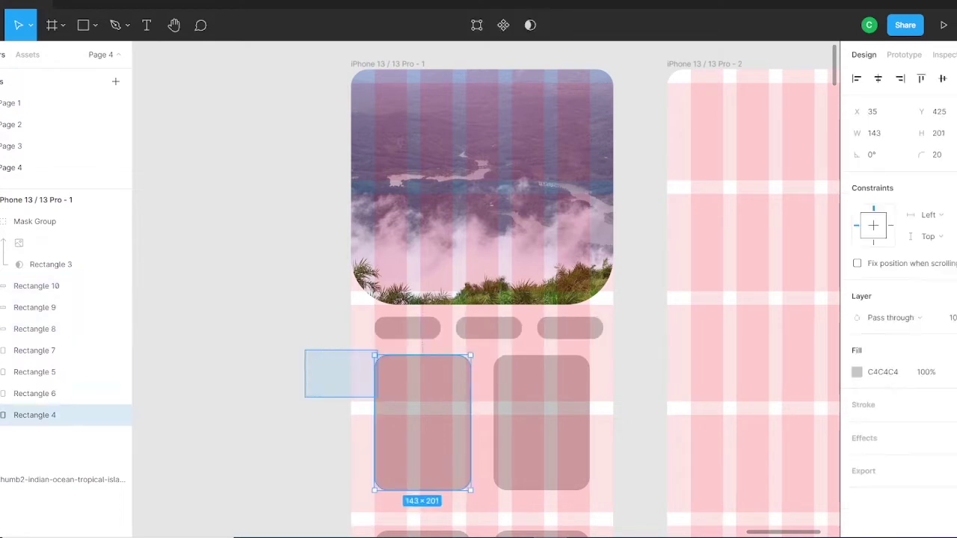
Add a bold 'FIND YOUR NEXT TRIP...' heading on the hero photo
{"action": "left_click", "coordinate": [147, 24]}
{"action": "left_click", "coordinate": [204, 185]}
{"action": "type", "text": "FIND YOUR NEXT TRIP"}
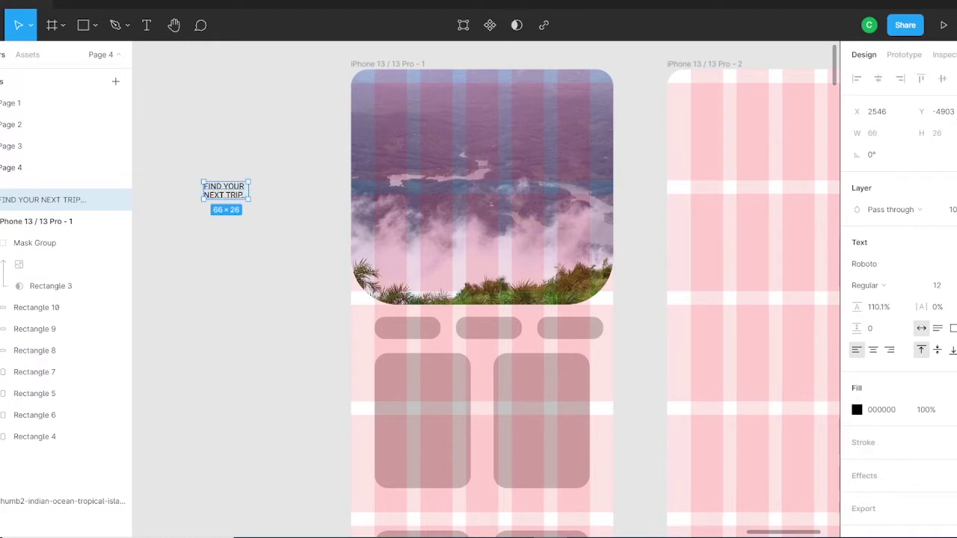
{"action": "left_click_drag", "start_coordinate": [224, 191], "coordinate": [395, 132]}
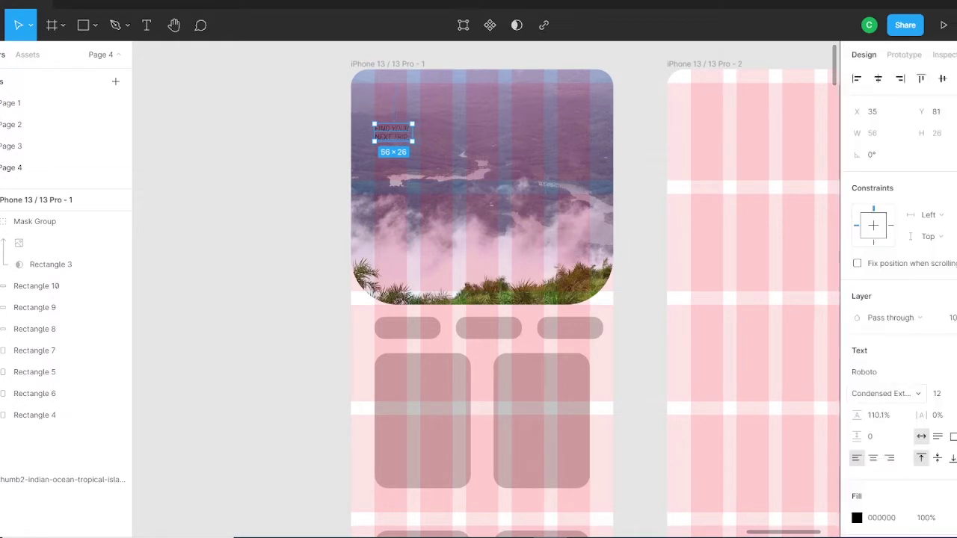
{"action": "left_click", "coordinate": [885, 394]}
{"action": "left_click", "coordinate": [875, 311]}
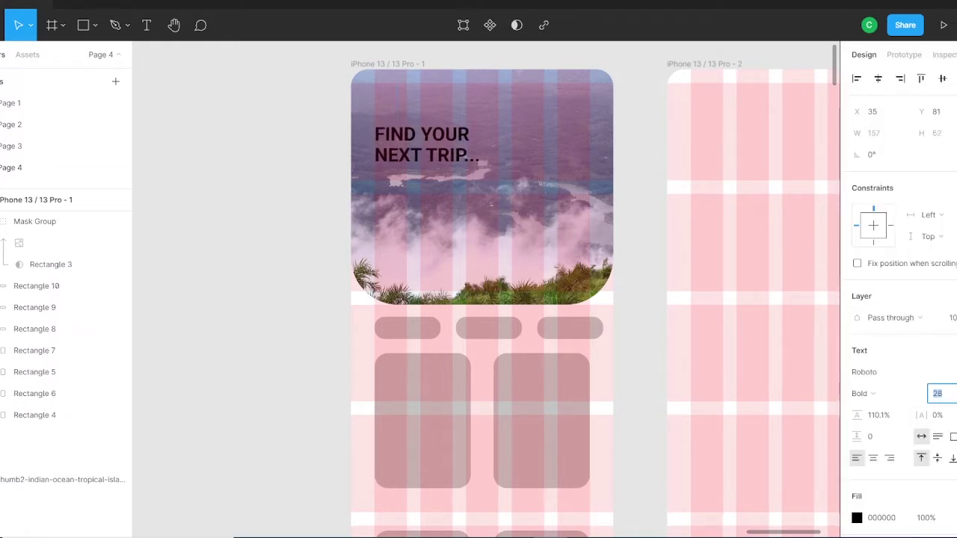
{"action": "left_click_drag", "start_coordinate": [422, 146], "coordinate": [422, 156]}
Add a medium-weight 'Make your trip memorable' subtitle just below the heading
{"action": "key", "text": "t"}
{"action": "left_click", "coordinate": [189, 232]}
{"action": "type", "text": "Make your trip memorable"}
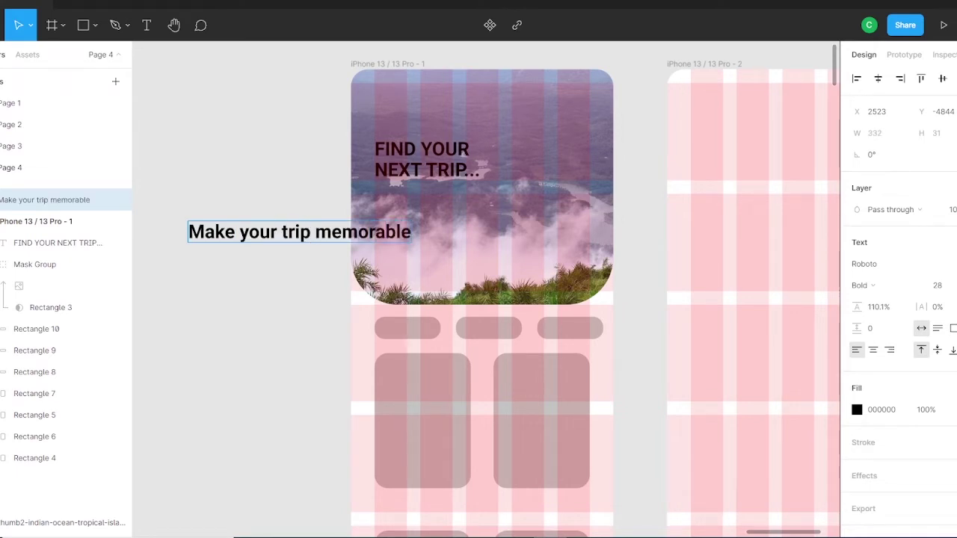
{"action": "left_click_drag", "start_coordinate": [299, 231], "coordinate": [486, 196]}
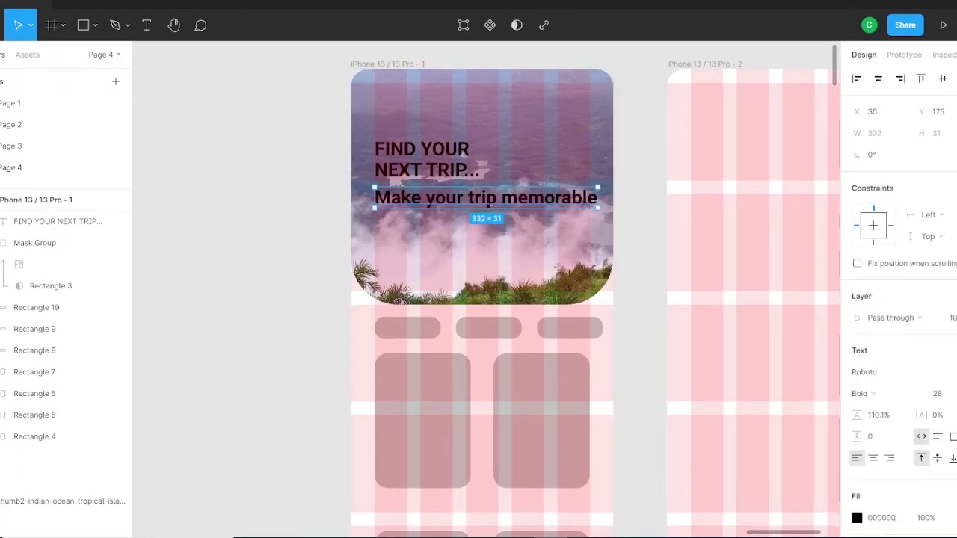
{"action": "left_click", "coordinate": [885, 393]}
{"action": "left_click", "coordinate": [875, 280]}
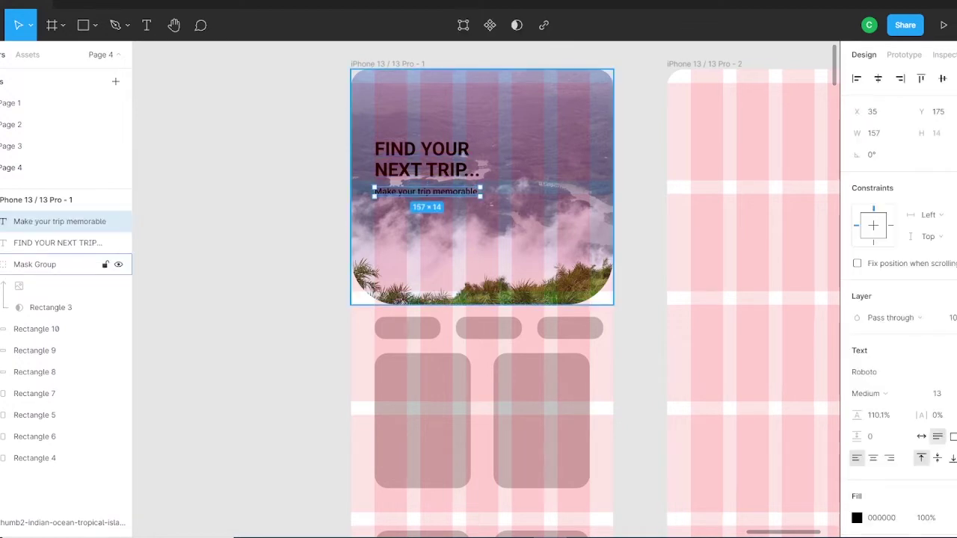
Zoom in to check the design, then zoom out and select the Mask Group layer
{"action": "key", "text": "ctrl+plus"}
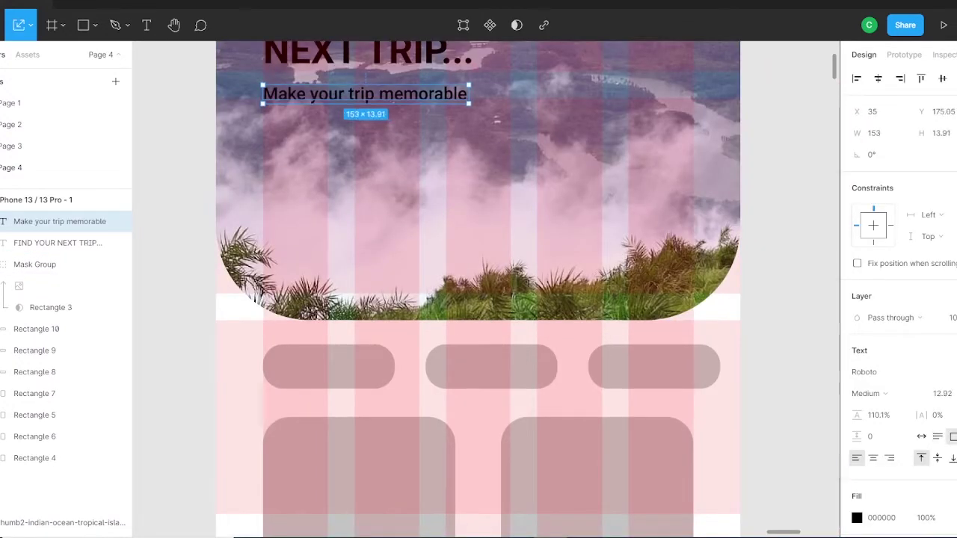
{"action": "scroll", "coordinate": [478, 291], "scroll_direction": "up", "scroll_amount": 4}
{"action": "scroll", "coordinate": [479, 292], "scroll_direction": "down", "scroll_amount": 5}
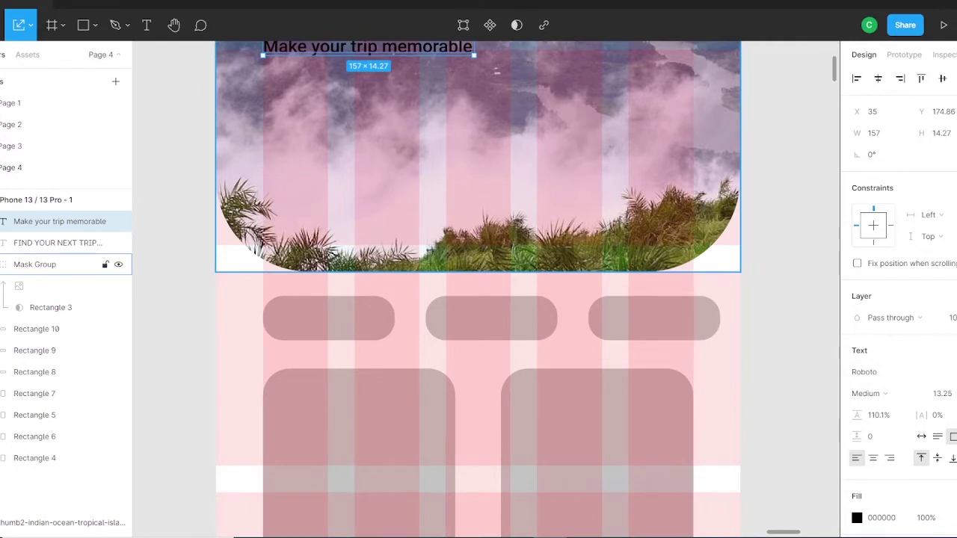
{"action": "key", "text": "ctrl+minus"}
{"action": "left_click", "coordinate": [34, 264]}
Paste the icon set and place menu and search icons at the hero's top corners
{"action": "scroll", "coordinate": [625, 75], "scroll_direction": "down", "scroll_amount": 5}
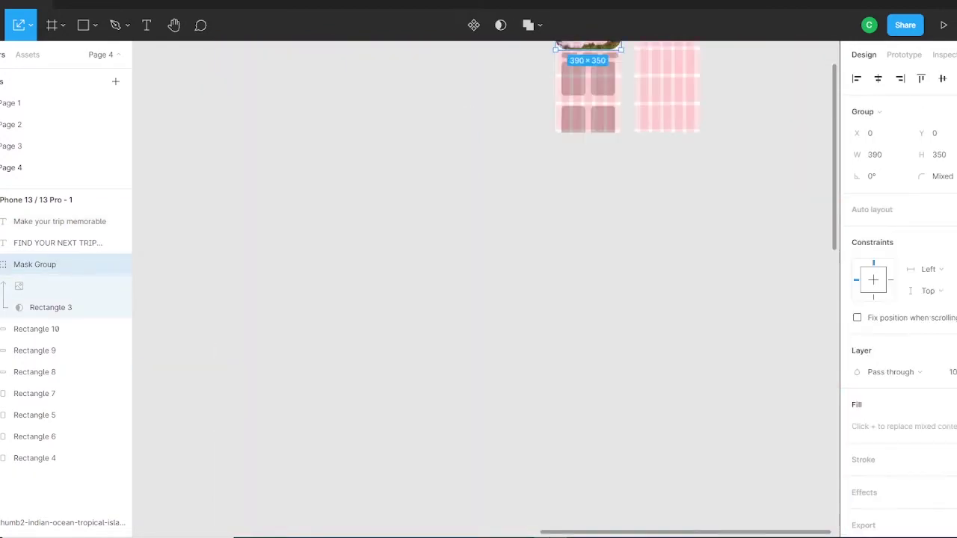
{"action": "key", "text": "ctrl+v"}
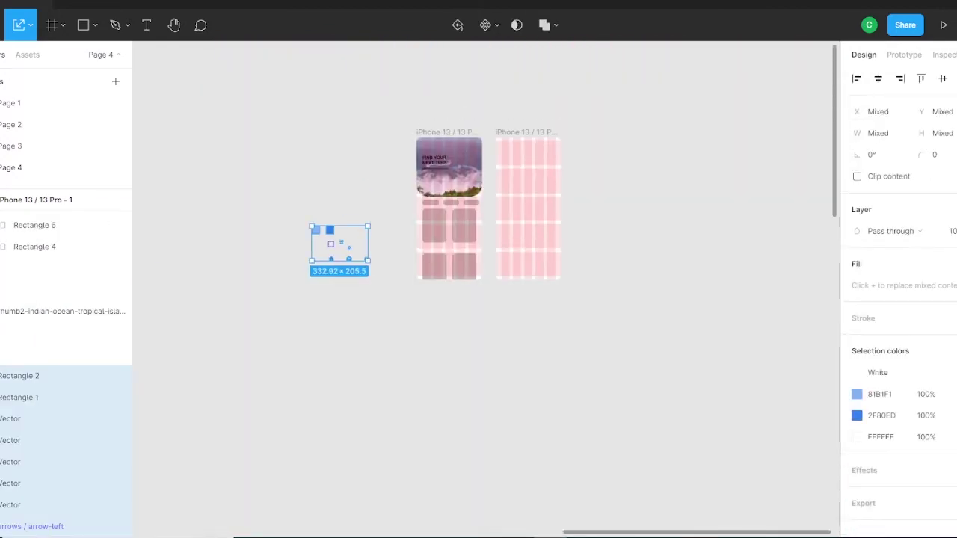
{"action": "scroll", "coordinate": [417, 192], "scroll_direction": "up", "scroll_amount": 3}
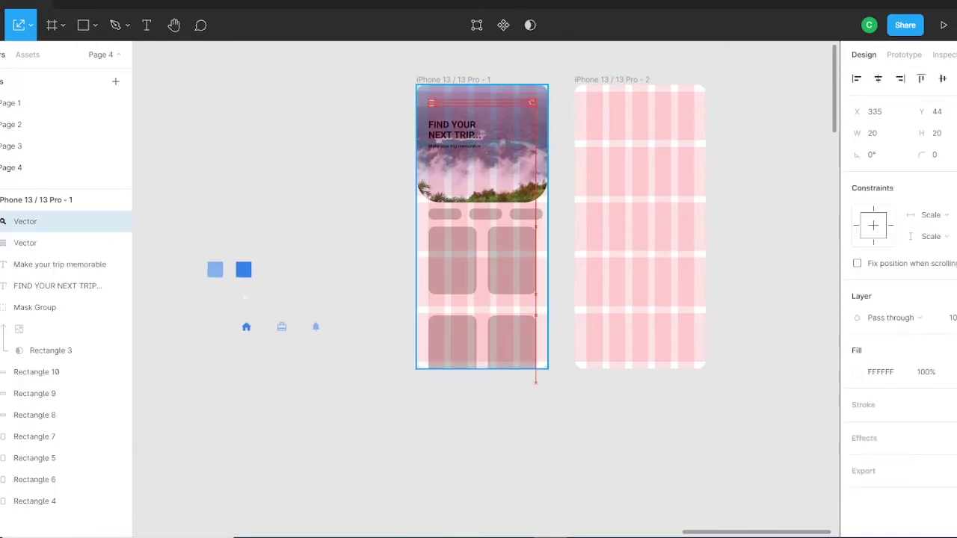
{"action": "key", "text": "Escape"}
{"action": "scroll", "coordinate": [492, 161], "scroll_direction": "up", "scroll_amount": 3}
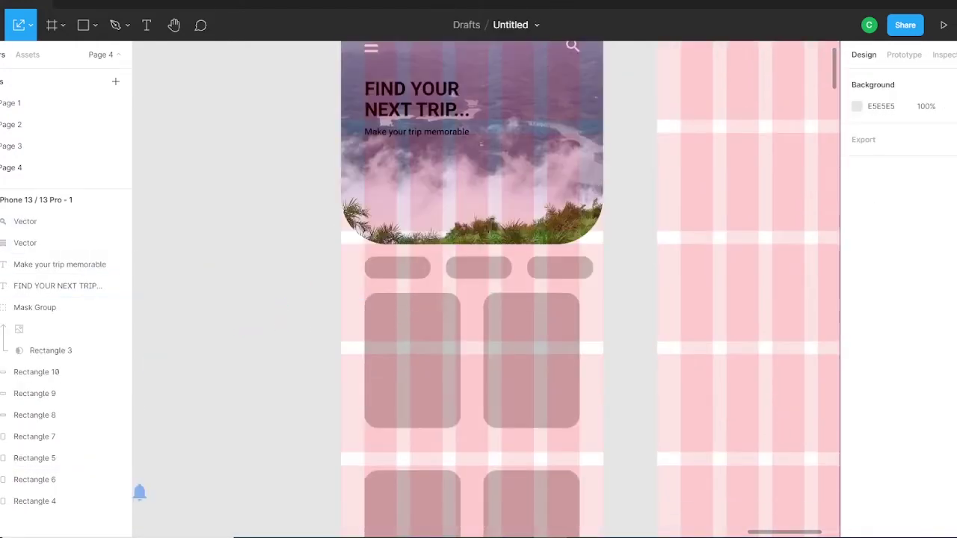
{"action": "scroll", "coordinate": [478, 284], "scroll_direction": "down", "scroll_amount": 1}
Draw a small grey dot beside the phone with the Ellipse tool
{"action": "left_click", "coordinate": [95, 26]}
{"action": "left_click", "coordinate": [60, 105]}
{"action": "mouse_move", "coordinate": [181, 213]}
{"action": "left_mouse_down"}
{"action": "mouse_move", "coordinate": [194, 227]}
{"action": "mouse_move", "coordinate": [205, 218]}
{"action": "left_mouse_up"}
Duplicate the dot into a row of five with a larger second dot
{"action": "key", "text": "ctrl+d"}
{"action": "key", "text": "ctrl+d"}
{"action": "key", "text": "ctrl+d"}
{"action": "key", "text": "Escape"}
{"action": "left_click", "coordinate": [205, 219]}
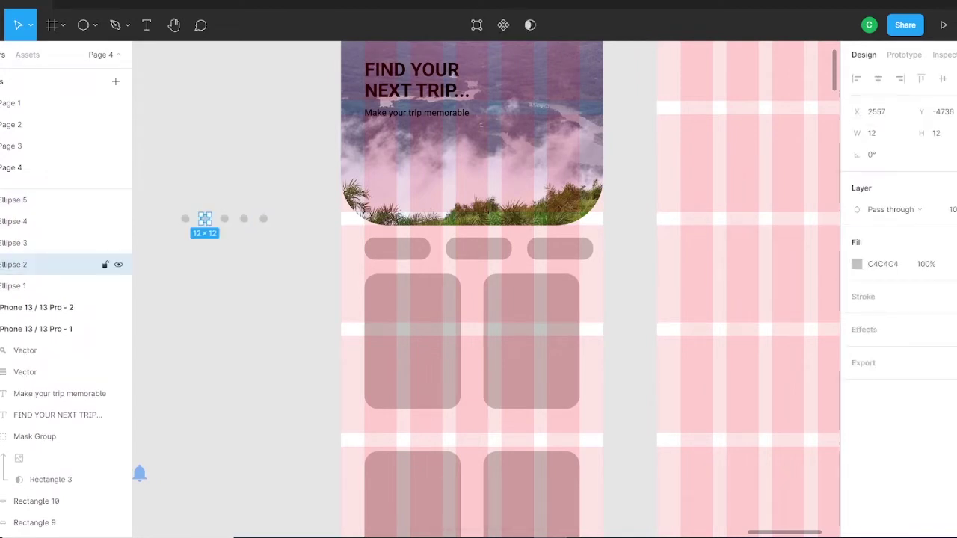
{"action": "left_click", "coordinate": [274, 261]}
{"action": "left_click_drag", "start_coordinate": [273, 247], "coordinate": [176, 209]}
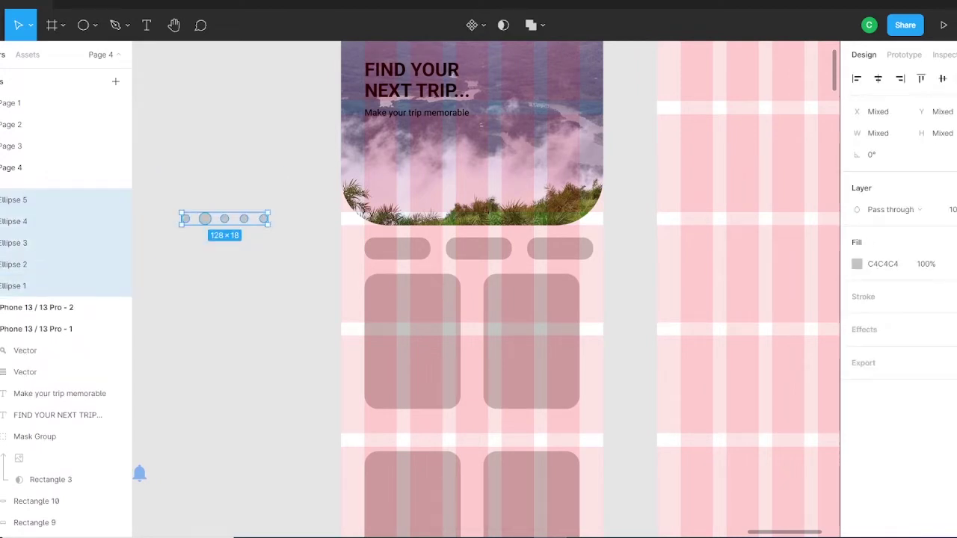
{"action": "left_click", "coordinate": [274, 261]}
{"action": "left_click_drag", "start_coordinate": [273, 247], "coordinate": [176, 209]}
{"action": "scroll", "coordinate": [479, 299], "scroll_direction": "left", "scroll_amount": 5}
{"action": "left_click", "coordinate": [14, 264], "text": "shift"}
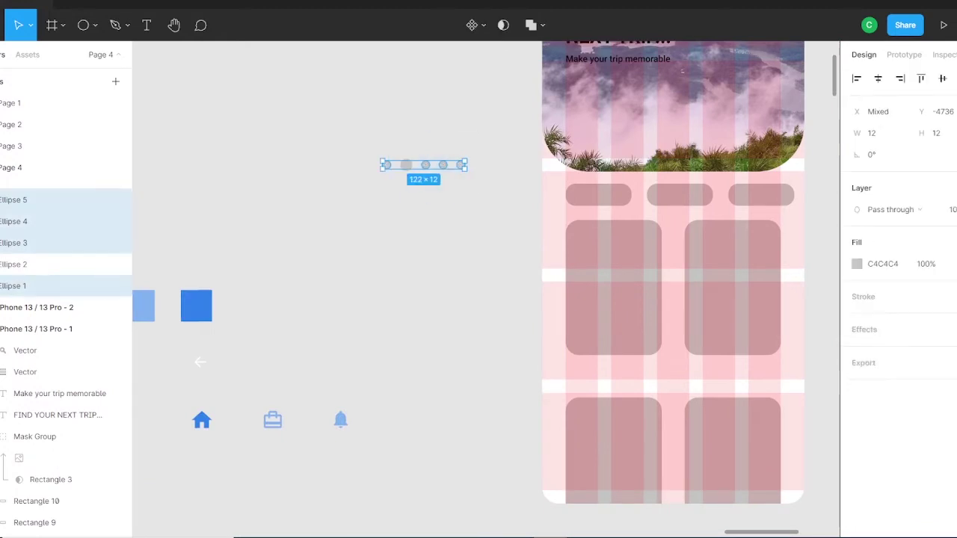
Colour the small dots light blue and the big dot darker blue using the eyedropper
{"action": "left_click", "coordinate": [857, 263]}
{"action": "left_click", "coordinate": [699, 386]}
{"action": "left_click", "coordinate": [773, 100]}
{"action": "left_click", "coordinate": [13, 264]}
{"action": "left_click", "coordinate": [857, 263]}
{"action": "key", "text": "Escape"}
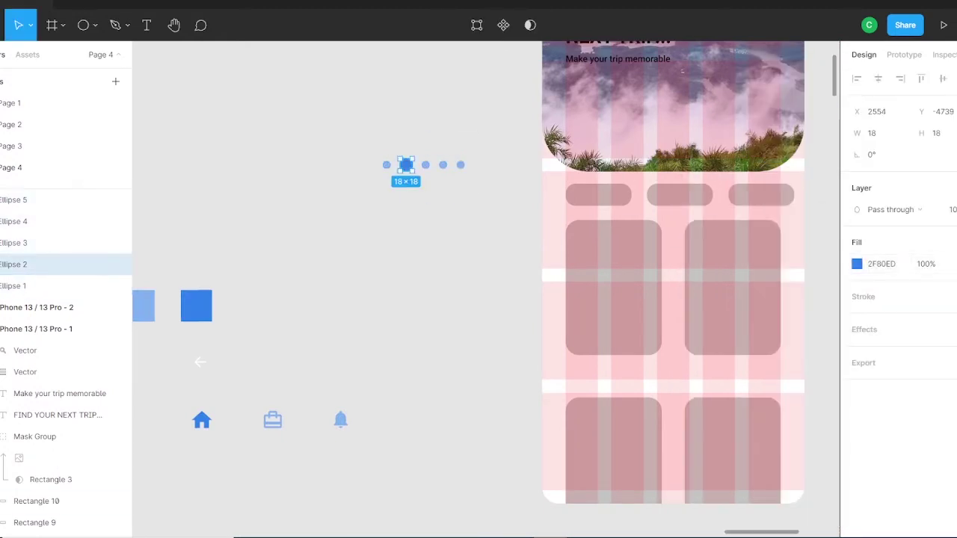
Group the five dots and place the group at the bottom of the hero image
{"action": "key", "text": "ctrl+g"}
{"action": "scroll", "coordinate": [478, 299], "scroll_direction": "left", "scroll_amount": 3}
{"action": "mouse_move", "coordinate": [284, 248]}
{"action": "left_mouse_down"}
{"action": "mouse_move", "coordinate": [546, 236]}
{"action": "mouse_move", "coordinate": [534, 218]}
{"action": "left_mouse_up"}
{"action": "key", "text": "Escape"}
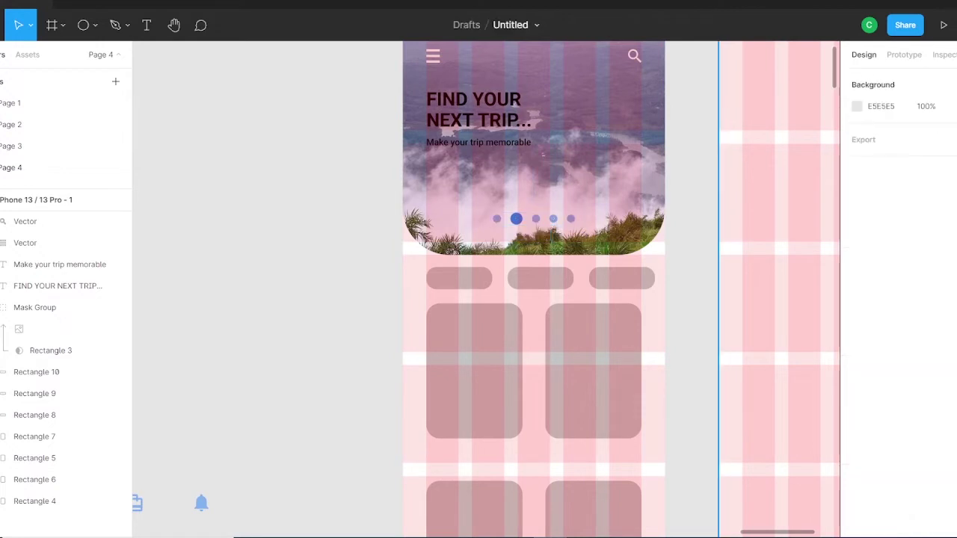
{"action": "scroll", "coordinate": [534, 289], "scroll_direction": "up", "scroll_amount": 1}
{"action": "key", "text": "Escape"}
Alt-drag copies of the first card row out past both sides of the phone
{"action": "scroll", "coordinate": [534, 289], "scroll_direction": "up", "scroll_amount": 2}
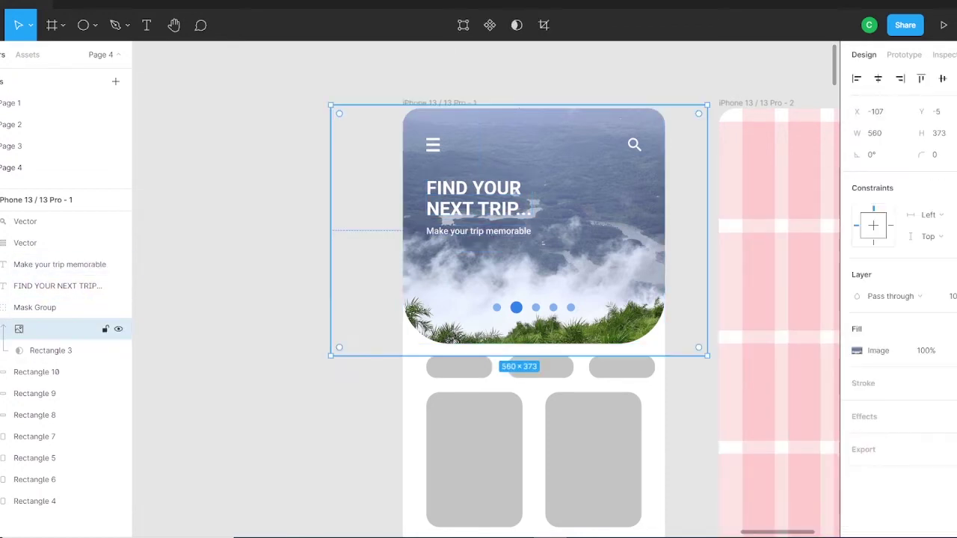
{"action": "key", "text": "Escape"}
{"action": "scroll", "coordinate": [475, 289], "scroll_direction": "down", "scroll_amount": 2}
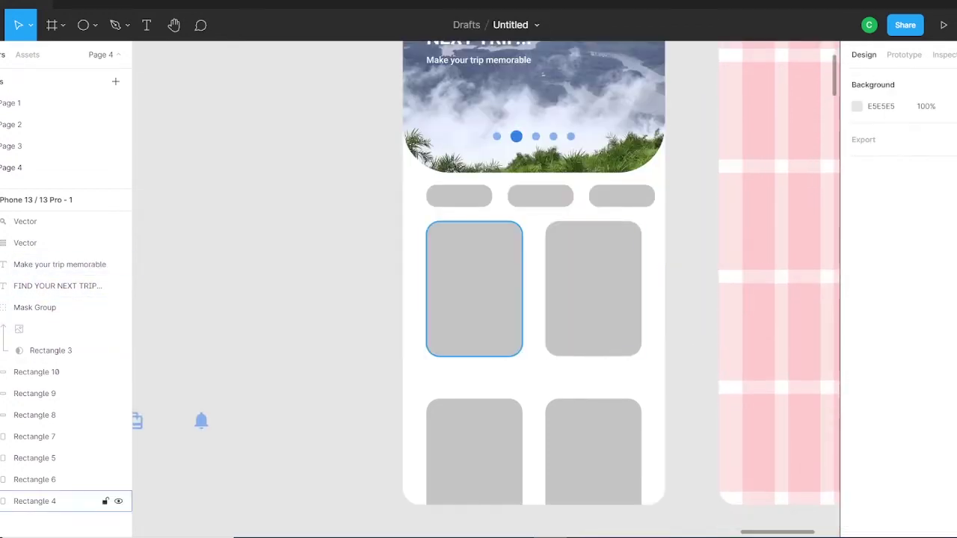
{"action": "left_click", "coordinate": [474, 289]}
{"action": "left_click_drag", "start_coordinate": [474, 289], "coordinate": [363, 289]}
{"action": "left_click_drag", "start_coordinate": [594, 289], "coordinate": [700, 289]}
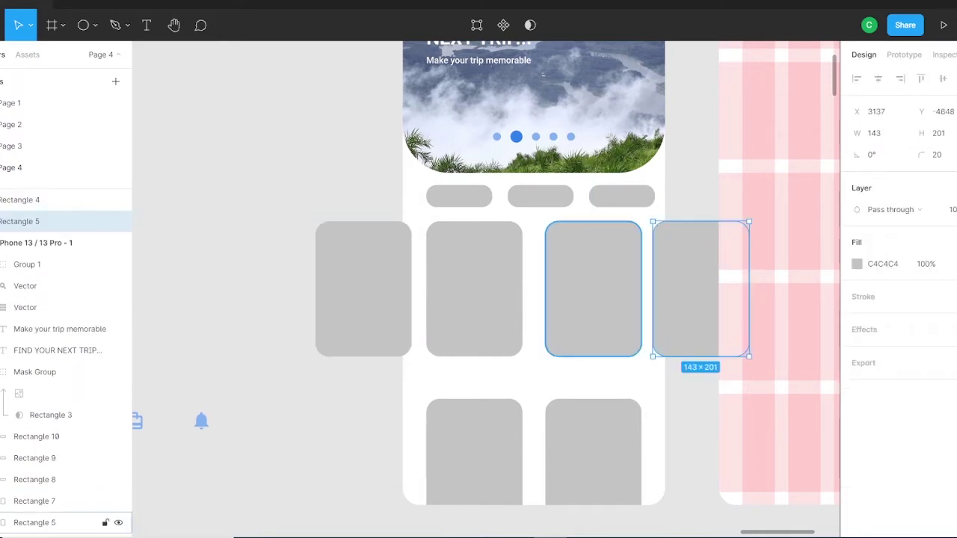
Extend the second card row with copies on both sides, and move the snow photo beside the phones
{"action": "scroll", "coordinate": [474, 299], "scroll_direction": "down", "scroll_amount": 1}
{"action": "left_click_drag", "start_coordinate": [474, 394], "coordinate": [364, 394]}
{"action": "left_click_drag", "start_coordinate": [593, 394], "coordinate": [693, 394]}
{"action": "scroll", "coordinate": [488, 204], "scroll_direction": "up", "scroll_amount": 3}
{"action": "scroll", "coordinate": [487, 204], "scroll_direction": "down", "scroll_amount": 5}
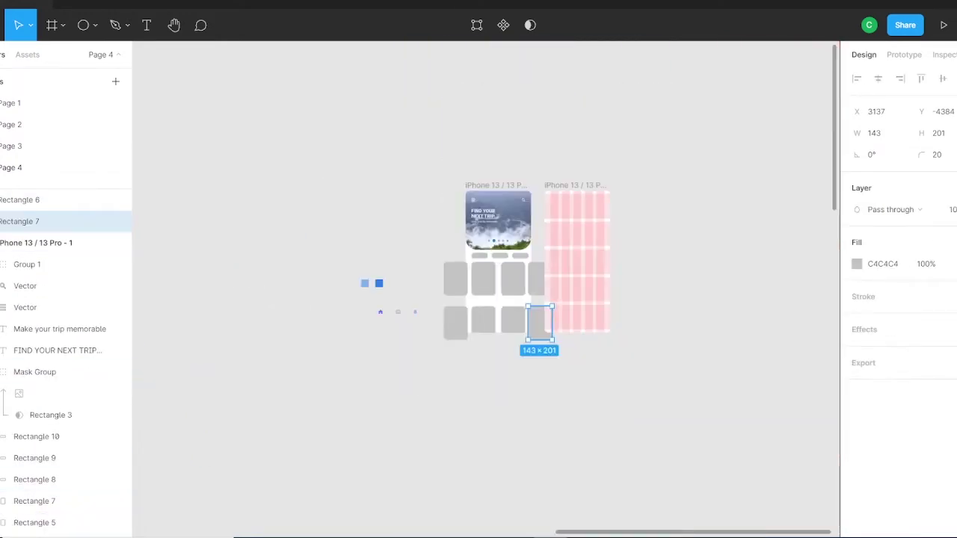
{"action": "scroll", "coordinate": [595, 140], "scroll_direction": "down", "scroll_amount": 3}
{"action": "left_click", "coordinate": [369, 428]}
{"action": "left_click_drag", "start_coordinate": [370, 428], "coordinate": [470, 185]}
Bring the small beach, palm, beach and tropical beach photos beside the phones and size them
{"action": "left_click_drag", "start_coordinate": [326, 478], "coordinate": [513, 157]}
{"action": "mouse_move", "coordinate": [288, 340]}
{"action": "left_mouse_down"}
{"action": "mouse_move", "coordinate": [526, 270]}
{"action": "mouse_move", "coordinate": [579, 273]}
{"action": "left_mouse_up"}
{"action": "left_click_drag", "start_coordinate": [220, 428], "coordinate": [464, 238]}
{"action": "left_click_drag", "start_coordinate": [278, 428], "coordinate": [477, 282]}
{"action": "left_click_drag", "start_coordinate": [659, 319], "coordinate": [570, 267]}
{"action": "left_click_drag", "start_coordinate": [477, 281], "coordinate": [579, 231]}
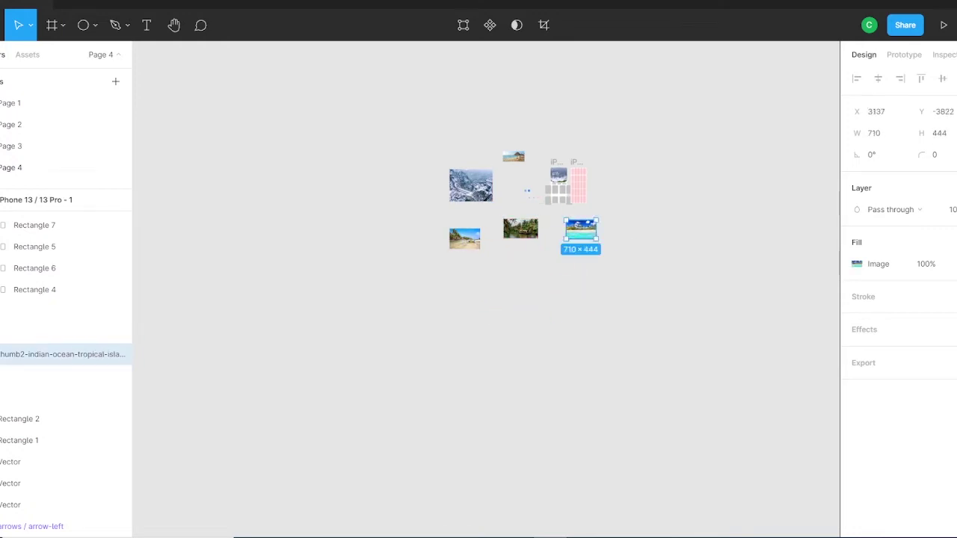
{"action": "scroll", "coordinate": [487, 270], "scroll_direction": "up", "scroll_amount": 3}
Mask the snowy town photo into the first card with Use as mask
{"action": "left_click", "coordinate": [258, 210]}
{"action": "scroll", "coordinate": [350, 207], "scroll_direction": "up", "scroll_amount": 3}
{"action": "left_click_drag", "start_coordinate": [194, 214], "coordinate": [707, 281]}
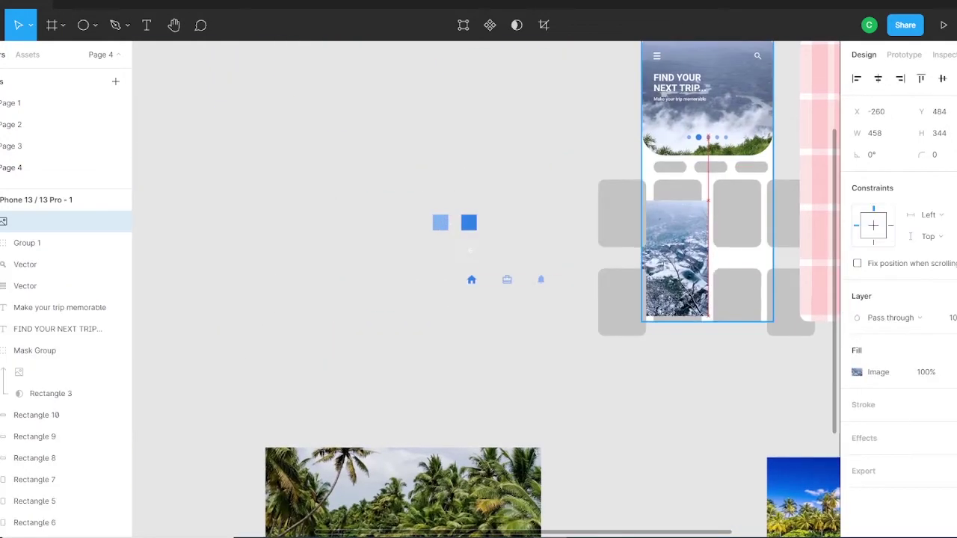
{"action": "right_click", "coordinate": [664, 142]}
{"action": "left_click", "coordinate": [706, 372]}
{"action": "double_click", "coordinate": [677, 213]}
{"action": "scroll", "coordinate": [488, 290], "scroll_direction": "up", "scroll_amount": 3}
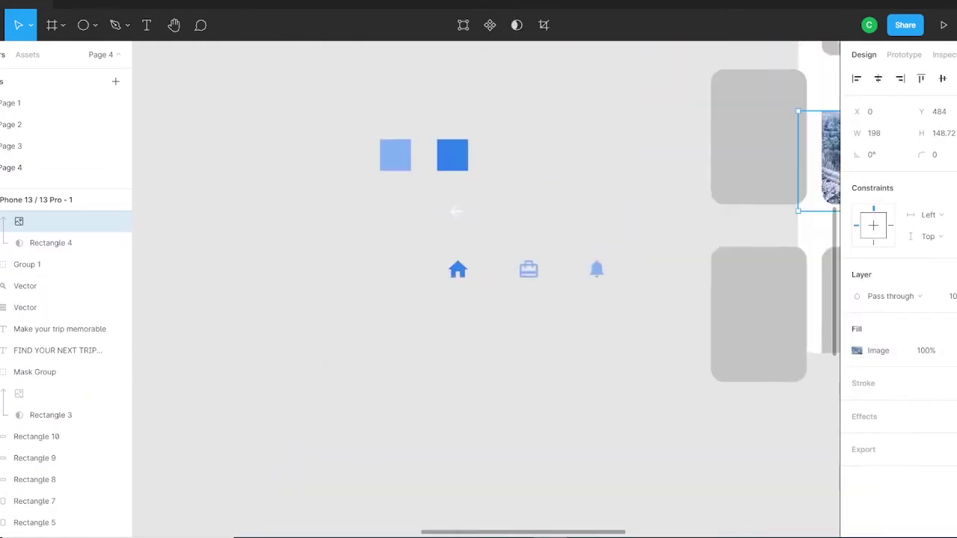
{"action": "key", "text": "Escape"}
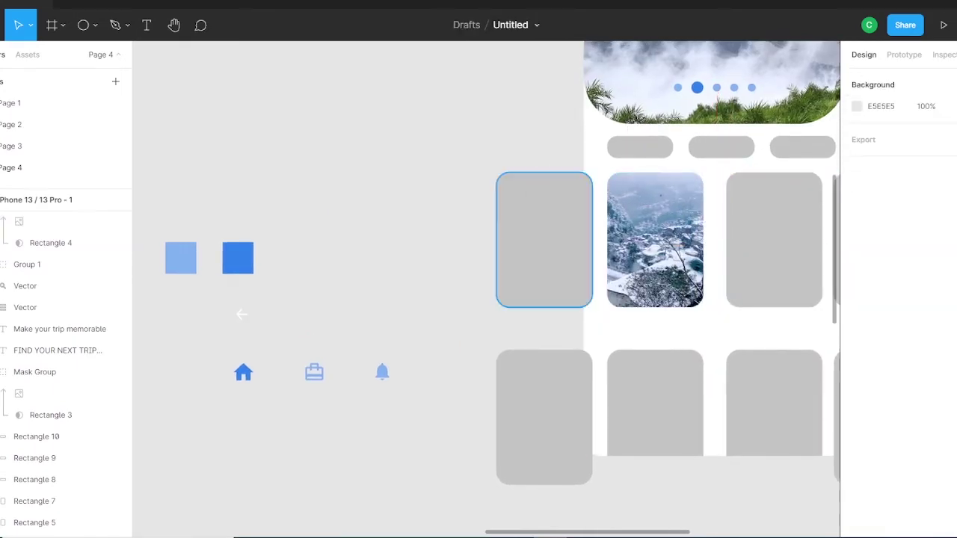
Mask the beach hut photo into the second card and line it up
{"action": "scroll", "coordinate": [486, 284], "scroll_direction": "down", "scroll_amount": 3}
{"action": "scroll", "coordinate": [487, 284], "scroll_direction": "left", "scroll_amount": 5}
{"action": "scroll", "coordinate": [487, 284], "scroll_direction": "down", "scroll_amount": 3}
{"action": "left_click_drag", "start_coordinate": [324, 381], "coordinate": [646, 369]}
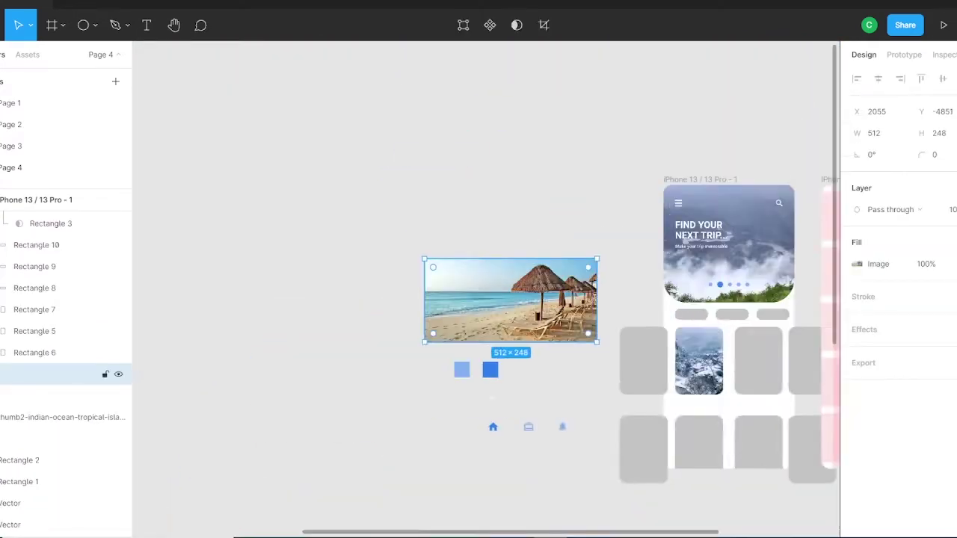
{"action": "scroll", "coordinate": [486, 284], "scroll_direction": "up", "scroll_amount": 3}
{"action": "right_click", "coordinate": [699, 329]}
{"action": "left_click", "coordinate": [740, 370]}
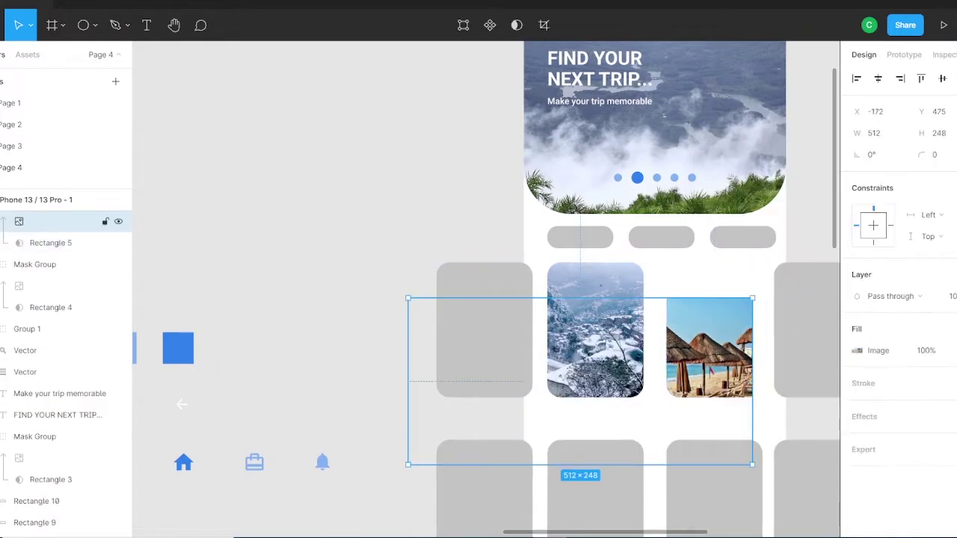
{"action": "left_click_drag", "start_coordinate": [583, 374], "coordinate": [607, 331]}
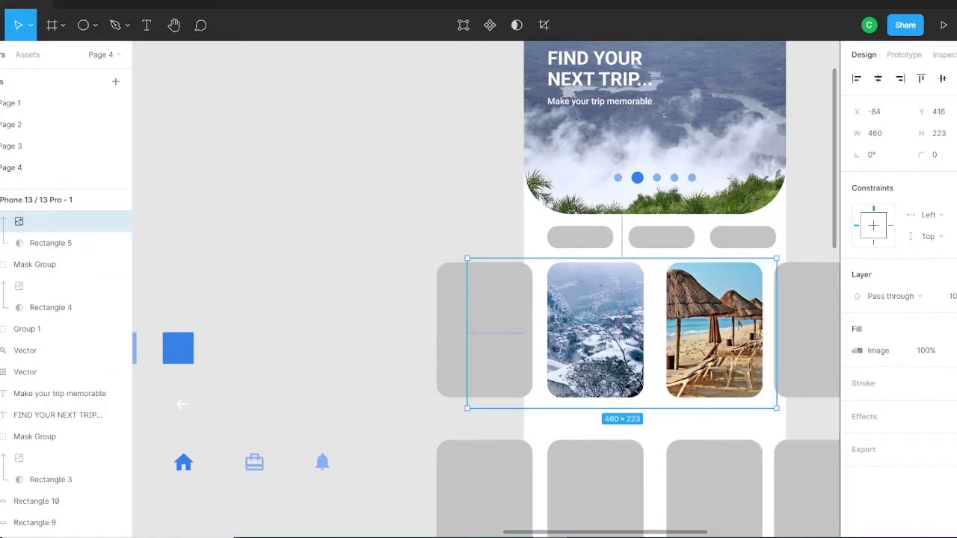
{"action": "key", "text": "Escape"}
Place the houseboat photo into a lower card and crop it to fit
{"action": "scroll", "coordinate": [486, 291], "scroll_direction": "down", "scroll_amount": 3}
{"action": "scroll", "coordinate": [486, 285], "scroll_direction": "down", "scroll_amount": 2}
{"action": "scroll", "coordinate": [486, 284], "scroll_direction": "down", "scroll_amount": 5}
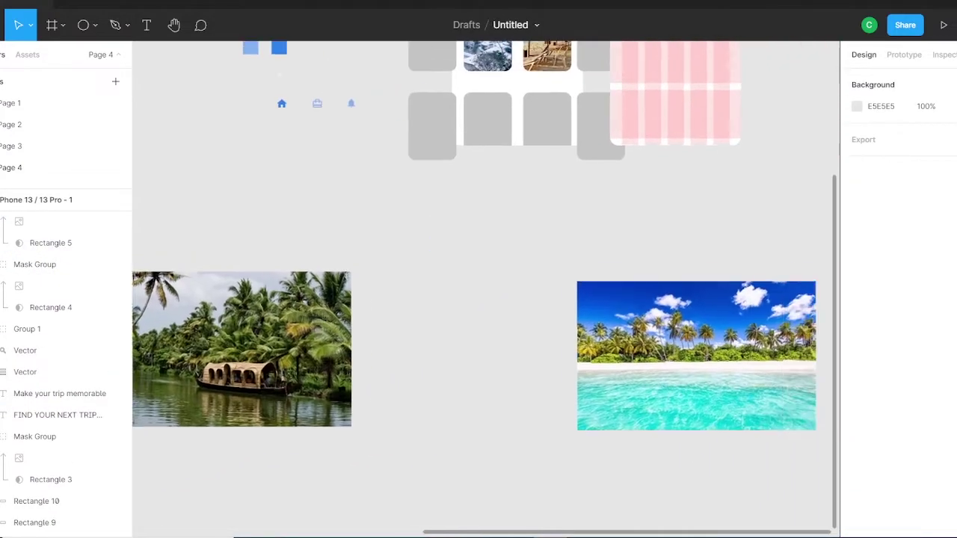
{"action": "left_click", "coordinate": [332, 336]}
{"action": "left_click_drag", "start_coordinate": [331, 336], "coordinate": [487, 276]}
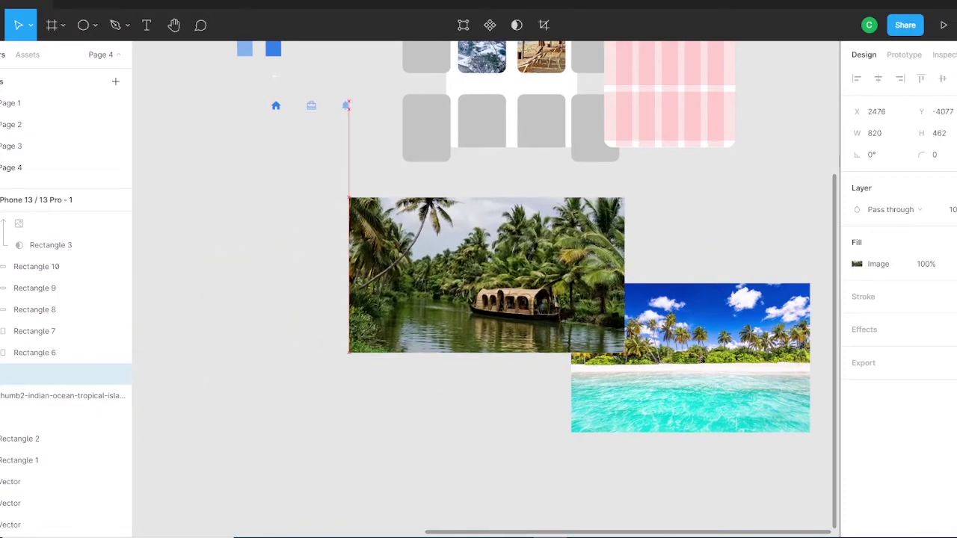
{"action": "scroll", "coordinate": [487, 276], "scroll_direction": "up", "scroll_amount": 3}
{"action": "scroll", "coordinate": [486, 284], "scroll_direction": "up", "scroll_amount": 3}
{"action": "left_click_drag", "start_coordinate": [132, 217], "coordinate": [313, 419]}
{"action": "mouse_move", "coordinate": [409, 473]}
{"action": "left_mouse_down"}
{"action": "mouse_move", "coordinate": [454, 193]}
{"action": "mouse_move", "coordinate": [493, 180]}
{"action": "left_mouse_up"}
{"action": "double_click", "coordinate": [454, 192]}
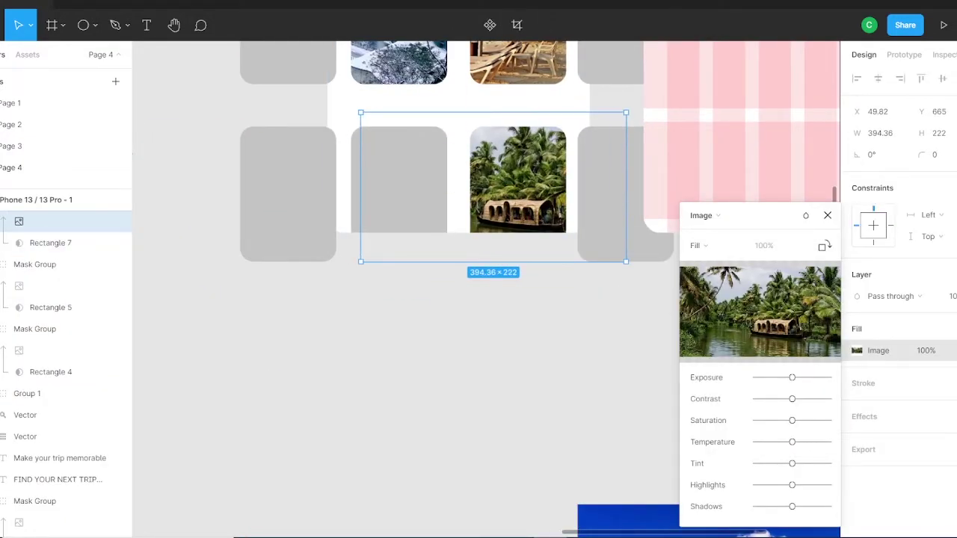
{"action": "left_click", "coordinate": [828, 216]}
Resize the tropical beach photo to fit its lower card and check its image settings
{"action": "scroll", "coordinate": [486, 224], "scroll_direction": "down", "scroll_amount": 5}
{"action": "left_click_drag", "start_coordinate": [568, 381], "coordinate": [425, 331]}
{"action": "scroll", "coordinate": [425, 331], "scroll_direction": "up", "scroll_amount": 5}
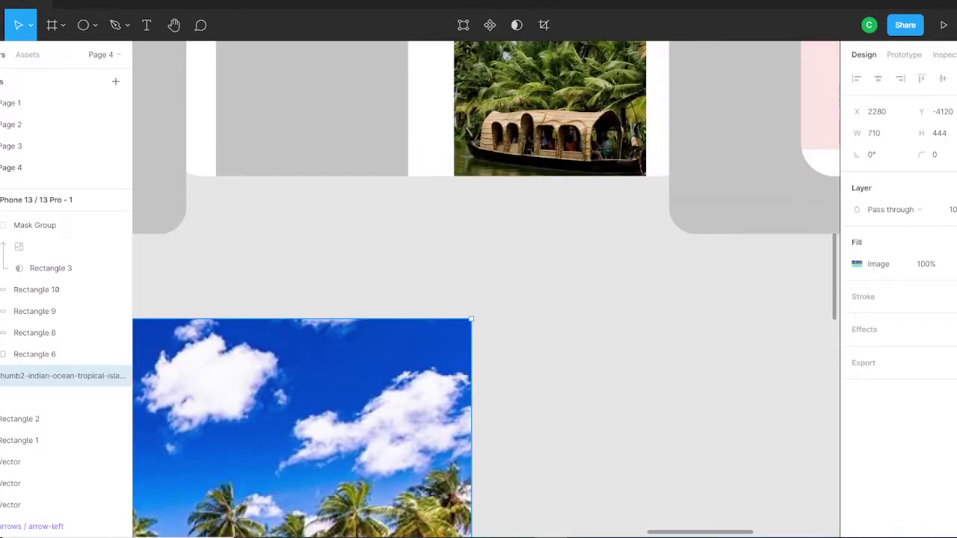
{"action": "scroll", "coordinate": [425, 330], "scroll_direction": "up", "scroll_amount": 3}
{"action": "left_click_drag", "start_coordinate": [716, 284], "coordinate": [491, 426]}
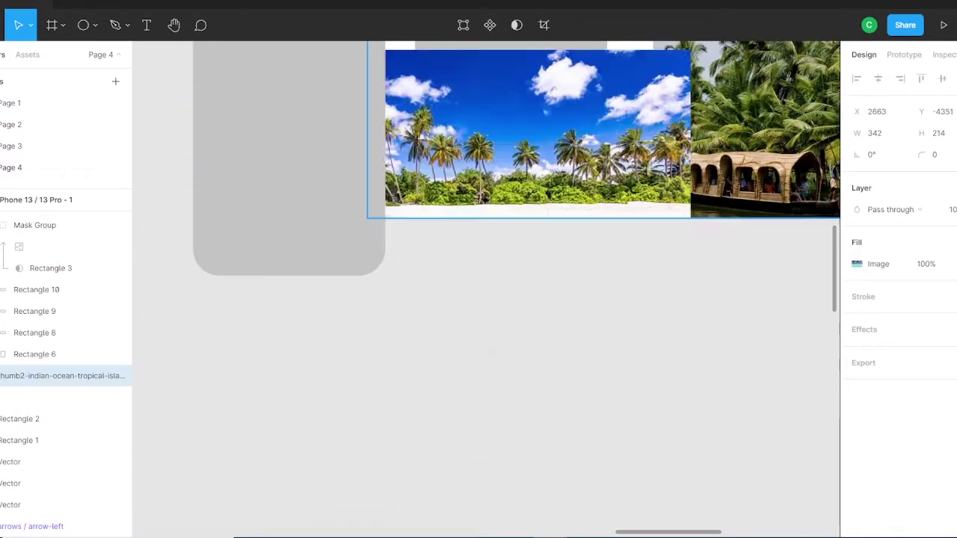
{"action": "scroll", "coordinate": [315, 374], "scroll_direction": "down", "scroll_amount": 3}
{"action": "scroll", "coordinate": [314, 374], "scroll_direction": "up", "scroll_amount": 3}
{"action": "left_click", "coordinate": [347, 337]}
{"action": "left_click", "coordinate": [347, 419]}
{"action": "left_click", "coordinate": [857, 350]}
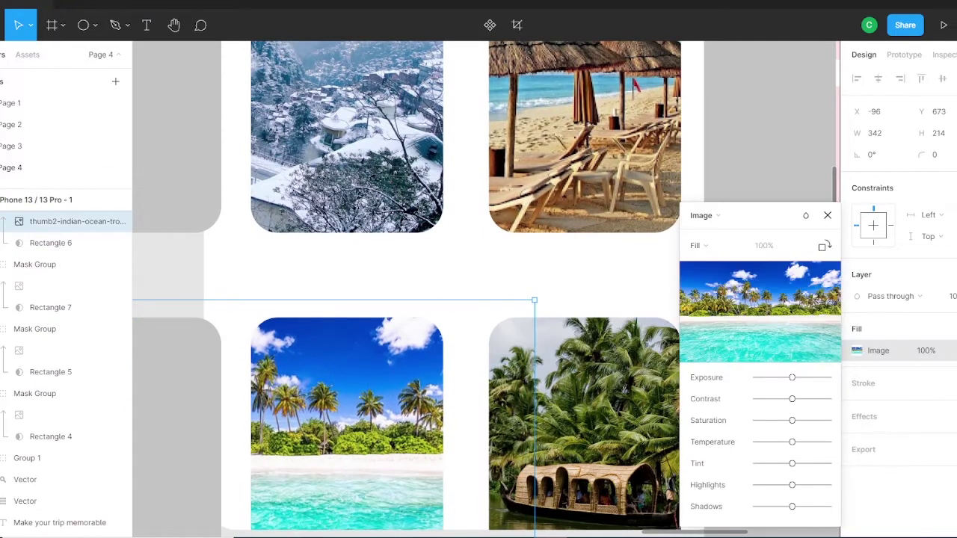
{"action": "scroll", "coordinate": [449, 336], "scroll_direction": "down", "scroll_amount": 3}
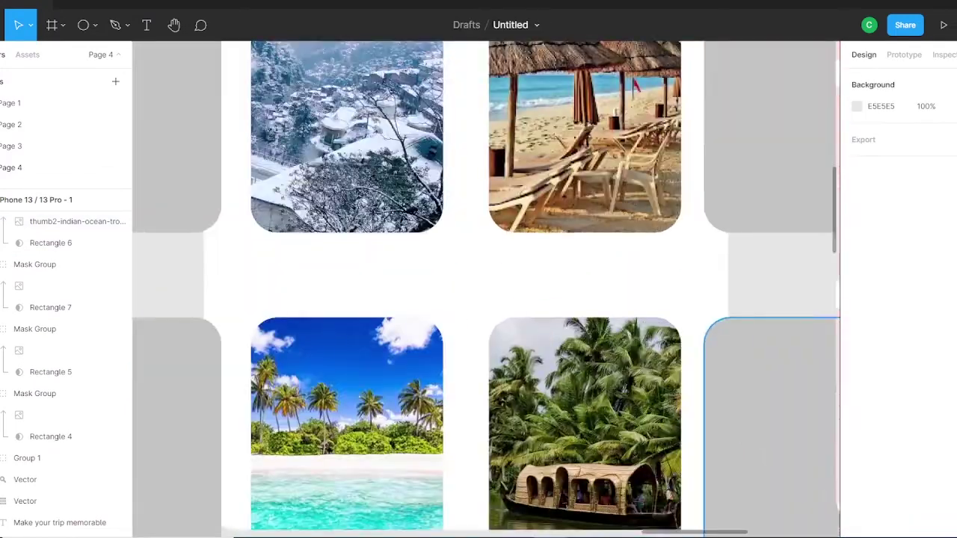
{"action": "left_click", "coordinate": [305, 193]}
Give the spare grey side cards a Linear gradient fill
{"action": "left_click", "coordinate": [643, 193], "text": "shift"}
{"action": "left_click", "coordinate": [305, 370], "text": "shift"}
{"action": "left_click", "coordinate": [643, 370], "text": "shift"}
{"action": "left_click", "coordinate": [857, 285]}
{"action": "left_click", "coordinate": [704, 187]}
{"action": "left_click", "coordinate": [707, 204]}
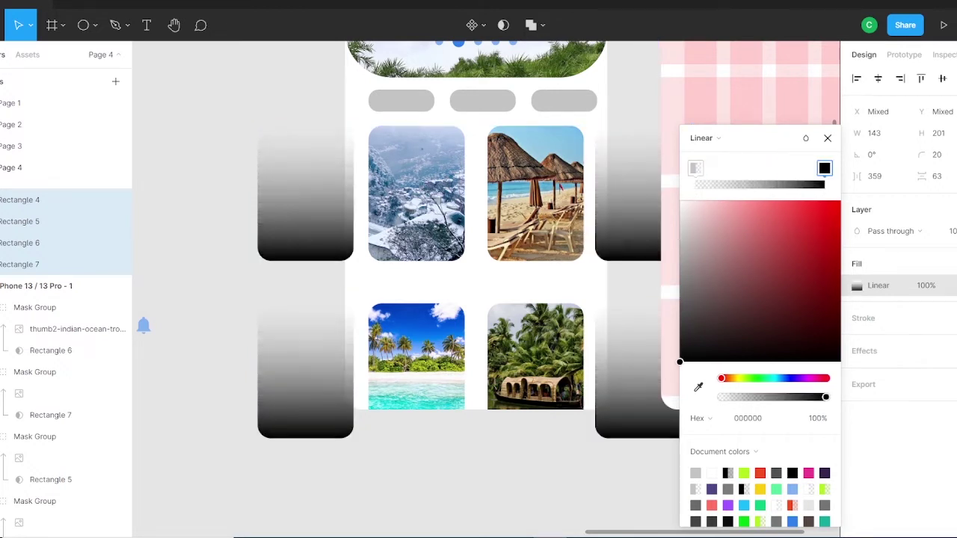
Angle the gradient dark toward the bottom and lay gradient cards over the four photos
{"action": "left_click_drag", "start_coordinate": [696, 167], "coordinate": [825, 167]}
{"action": "left_click_drag", "start_coordinate": [305, 192], "coordinate": [417, 193]}
{"action": "left_click_drag", "start_coordinate": [643, 193], "coordinate": [536, 193]}
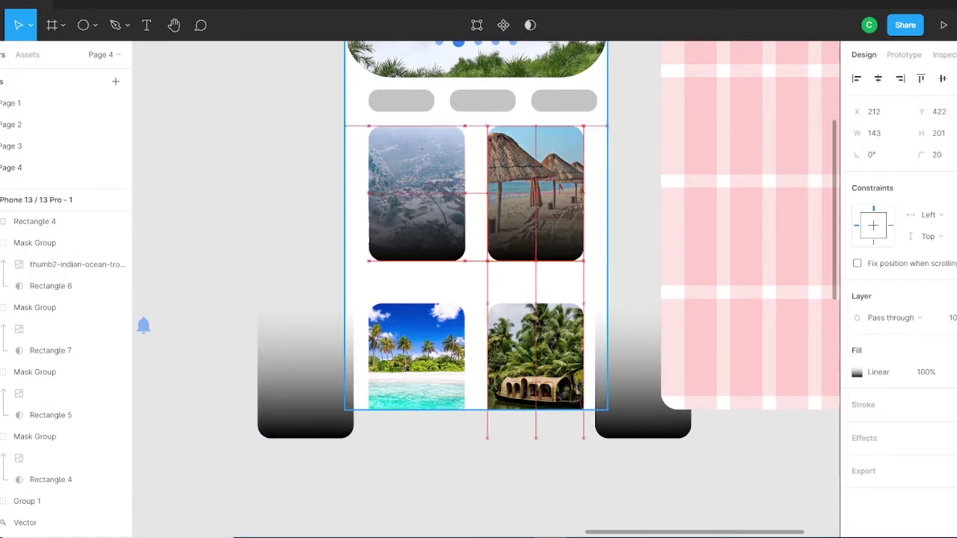
{"action": "left_click_drag", "start_coordinate": [643, 370], "coordinate": [535, 371]}
{"action": "left_click_drag", "start_coordinate": [305, 371], "coordinate": [417, 371]}
{"action": "left_click", "coordinate": [261, 486]}
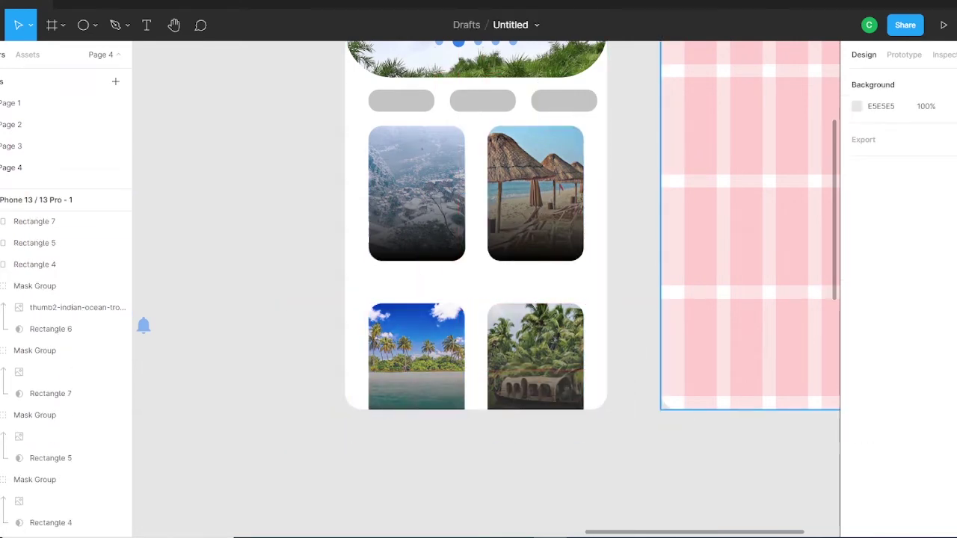
Place a white (FFFFFF) 'Winter Tour Package' label on the top-left photo card
{"action": "scroll", "coordinate": [478, 299], "scroll_direction": "up", "scroll_amount": 2}
{"action": "scroll", "coordinate": [222, 221], "scroll_direction": "up", "scroll_amount": 1}
{"action": "key", "text": "t"}
{"action": "left_click", "coordinate": [222, 221]}
{"action": "type", "text": "Winter Tour Package"}
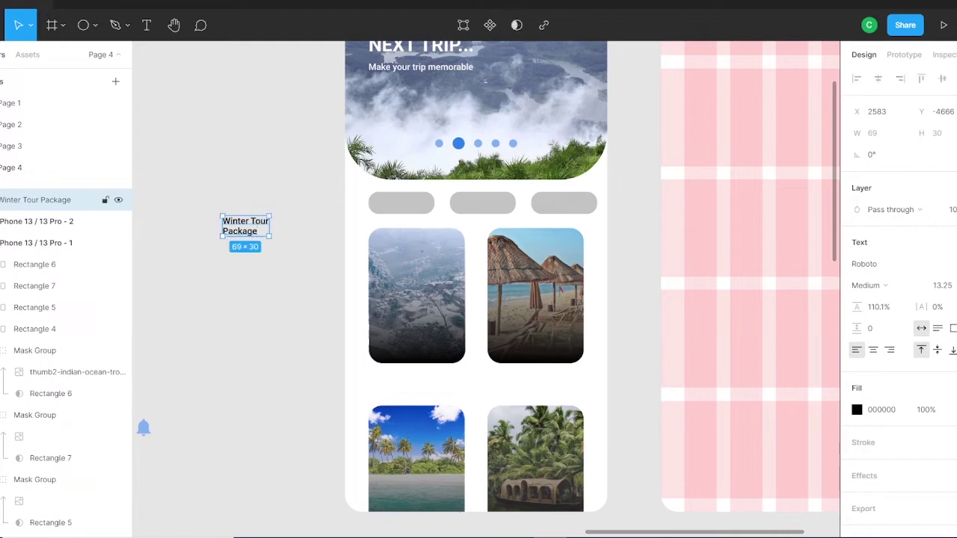
{"action": "left_click_drag", "start_coordinate": [245, 226], "coordinate": [406, 340]}
{"action": "left_click", "coordinate": [857, 517]}
{"action": "type", "text": "FFFFFF"}
{"action": "key", "text": "Escape"}
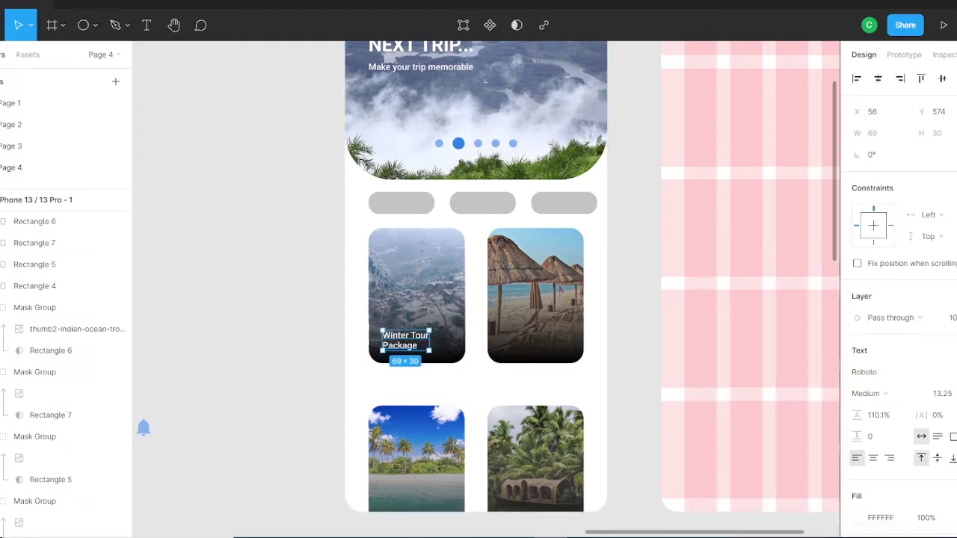
{"action": "type", "text": "18"}
{"action": "left_click_drag", "start_coordinate": [410, 344], "coordinate": [536, 338]}
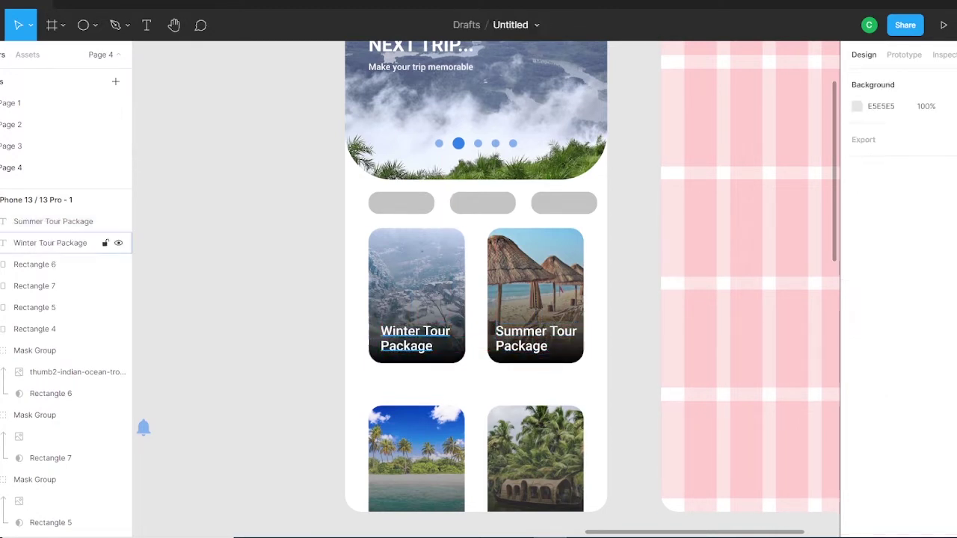
{"action": "left_click", "coordinate": [50, 243]}
{"action": "key", "text": "Left"}
{"action": "key", "text": "Left"}
{"action": "key", "text": "Left"}
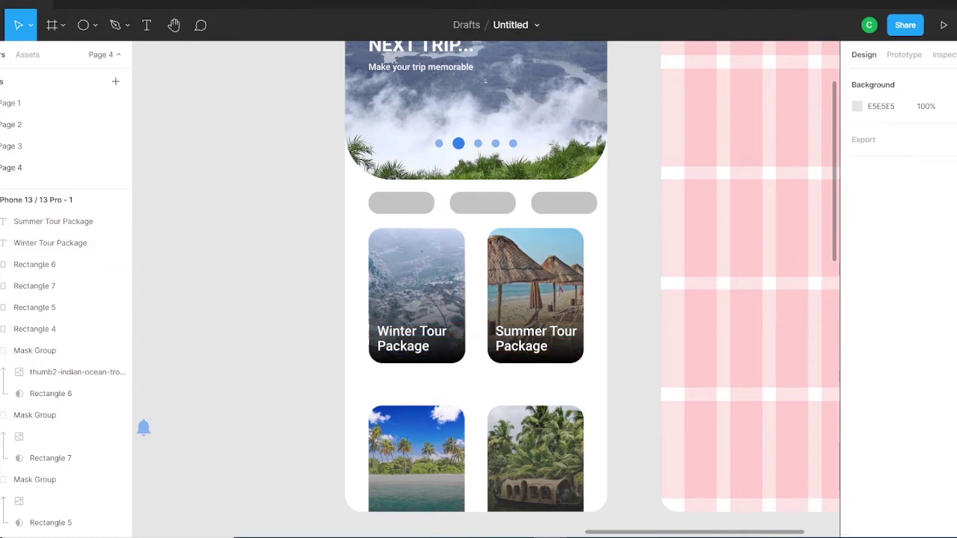
Add a SemiBold 'STATE TOUR' heading and place it below the cards
{"action": "key", "text": "t"}
{"action": "left_click", "coordinate": [212, 292]}
{"action": "type", "text": "STATE TOUR"}
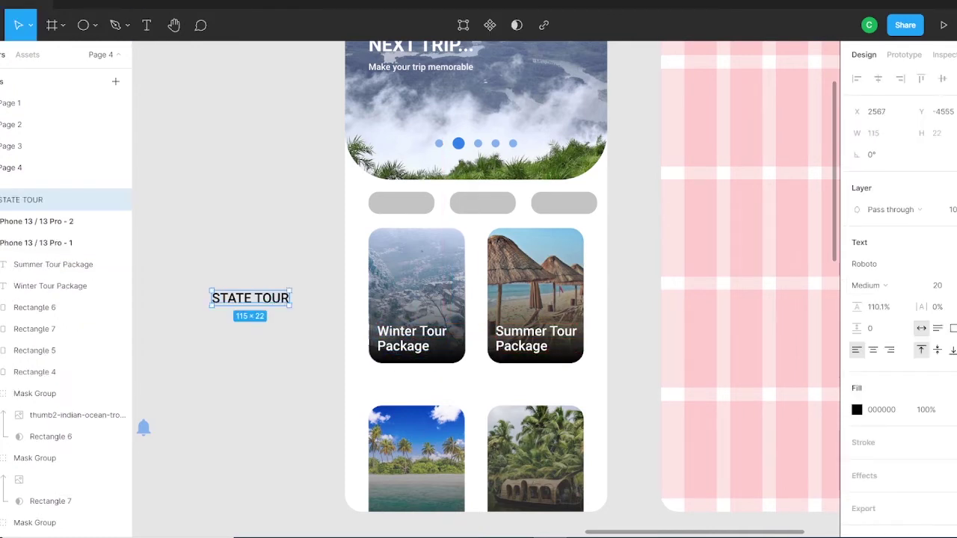
{"action": "left_click", "coordinate": [869, 285]}
{"action": "type", "text": "18"}
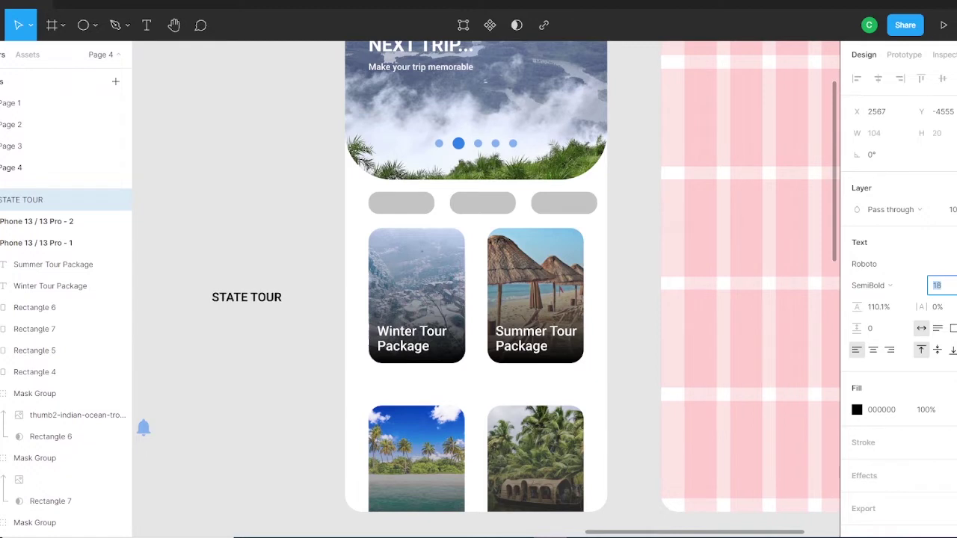
{"action": "left_click_drag", "start_coordinate": [247, 297], "coordinate": [405, 384]}
Draw a rectangle spanning the bottom of the phone screen
{"action": "scroll", "coordinate": [479, 299], "scroll_direction": "down", "scroll_amount": 1}
{"action": "key", "text": "r"}
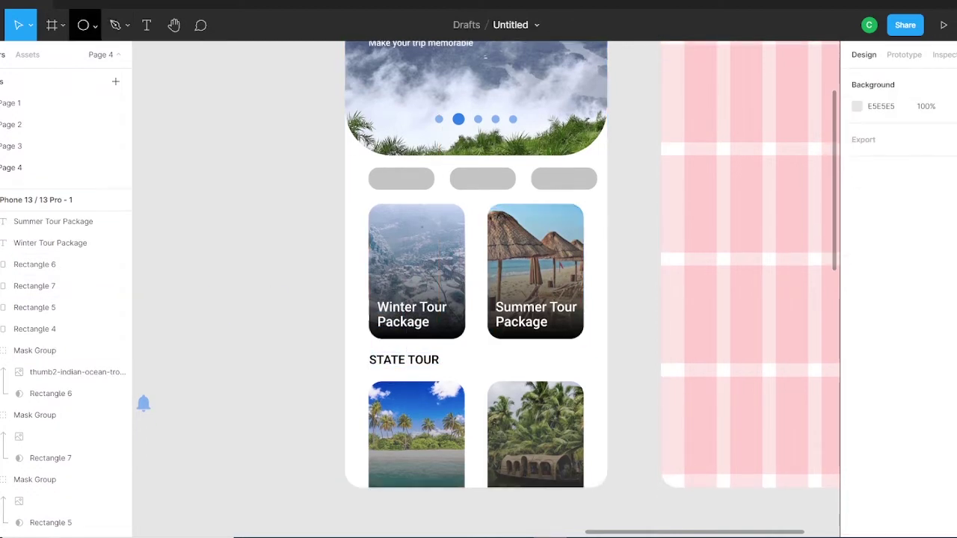
{"action": "left_click_drag", "start_coordinate": [163, 271], "coordinate": [325, 295]}
{"action": "left_click_drag", "start_coordinate": [244, 283], "coordinate": [471, 471]}
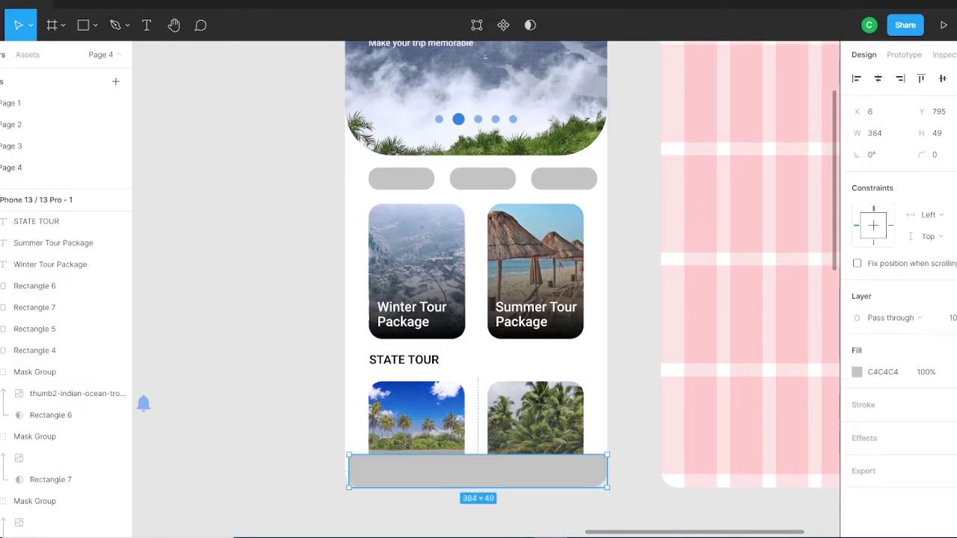
{"action": "left_click", "coordinate": [857, 371]}
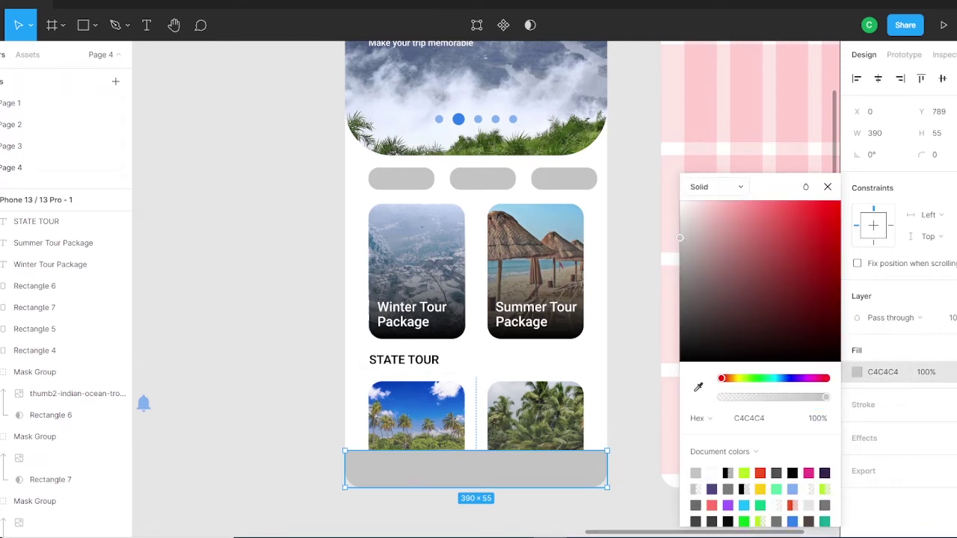
{"action": "left_click", "coordinate": [703, 187]}
{"action": "left_click", "coordinate": [946, 438]}
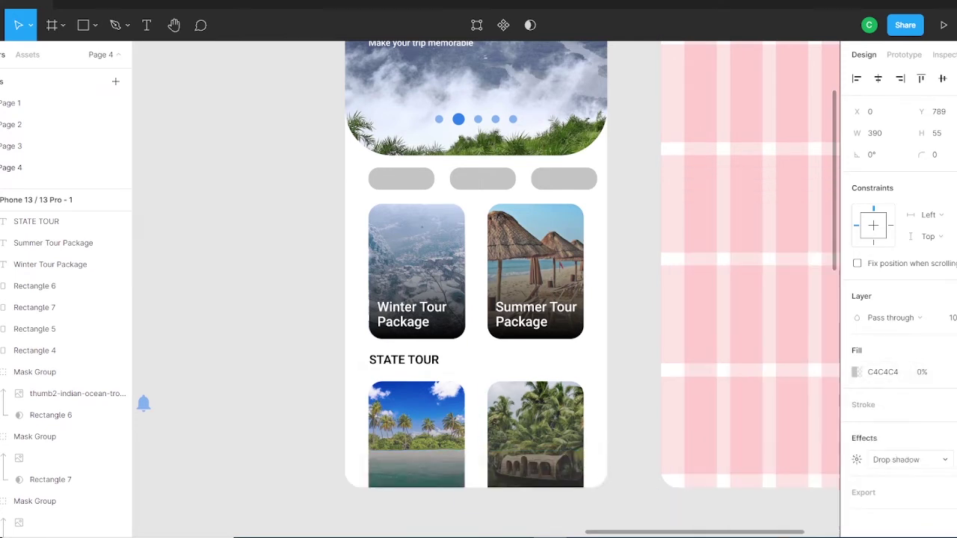
Give the bottom bar a Background blur effect and 4% fill opacity
{"action": "left_click", "coordinate": [901, 460]}
{"action": "left_click", "coordinate": [857, 460]}
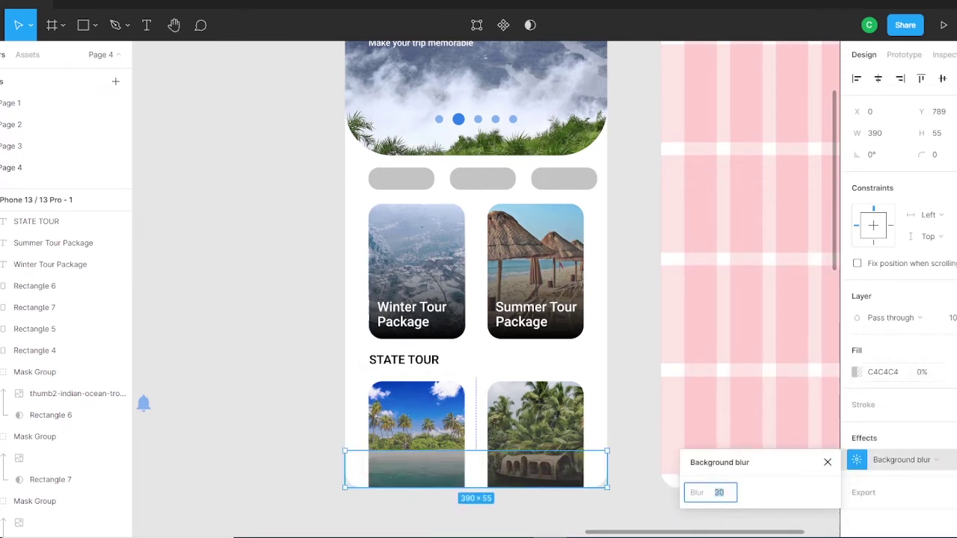
{"action": "left_click", "coordinate": [857, 372]}
{"action": "left_click_drag", "start_coordinate": [722, 397], "coordinate": [729, 396]}
{"action": "key", "text": "Escape"}
{"action": "left_click", "coordinate": [857, 460]}
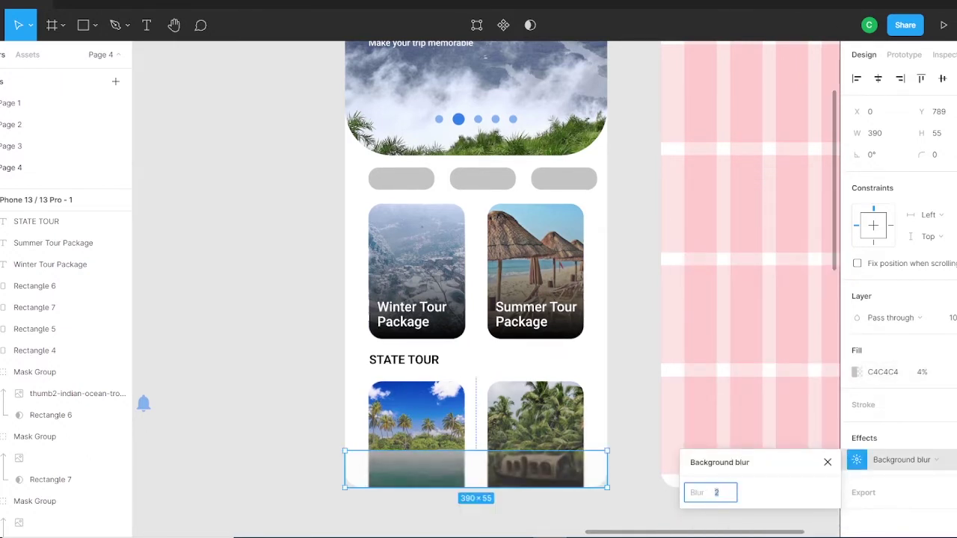
{"action": "key", "text": "Escape"}
{"action": "key", "text": "Escape"}
Draw a grey circle with the Ellipse tool left of the phone
{"action": "left_click", "coordinate": [247, 295]}
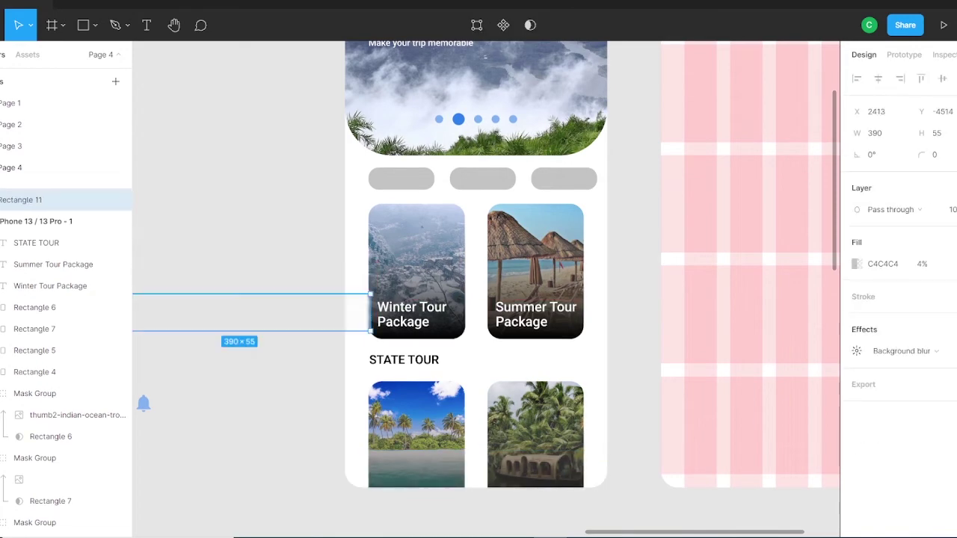
{"action": "key", "text": "Escape"}
{"action": "scroll", "coordinate": [479, 300], "scroll_direction": "left", "scroll_amount": 5}
{"action": "left_click", "coordinate": [303, 441]}
{"action": "scroll", "coordinate": [478, 299], "scroll_direction": "right", "scroll_amount": 2}
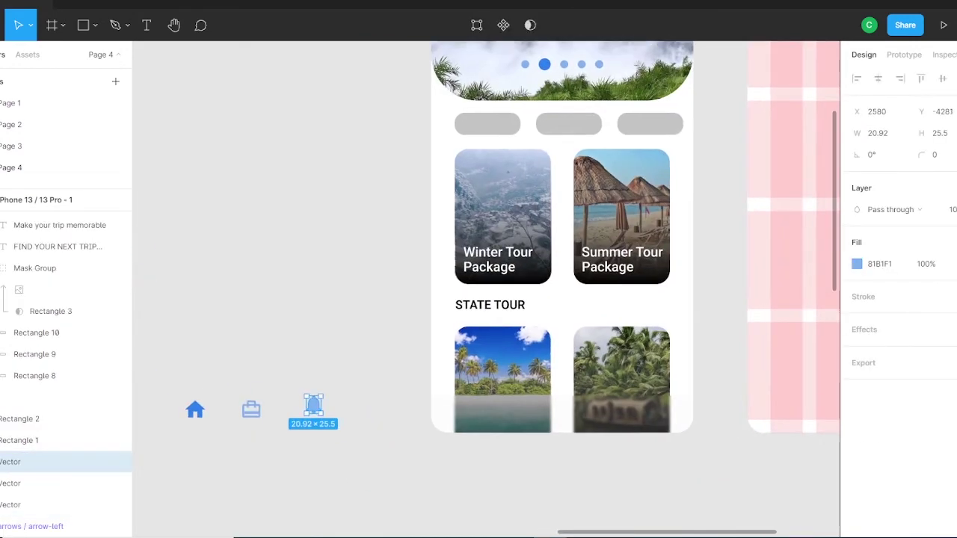
{"action": "left_click", "coordinate": [95, 24]}
{"action": "left_click", "coordinate": [56, 103]}
{"action": "left_click_drag", "start_coordinate": [217, 251], "coordinate": [253, 285]}
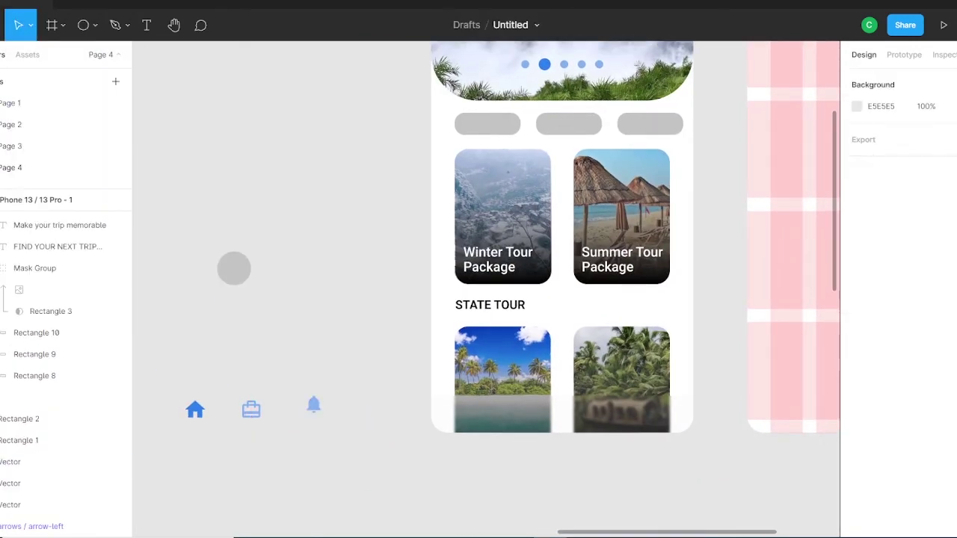
Resize the circle to 25.5
{"action": "left_click", "coordinate": [234, 269]}
{"action": "left_click", "coordinate": [935, 133]}
{"action": "type", "text": "25.5"}
{"action": "key", "text": "Return"}
Fill the circle with a Content Reel Avatars photo and move it beside the bell
{"action": "right_click", "coordinate": [271, 120]}
{"action": "key", "text": "Escape"}
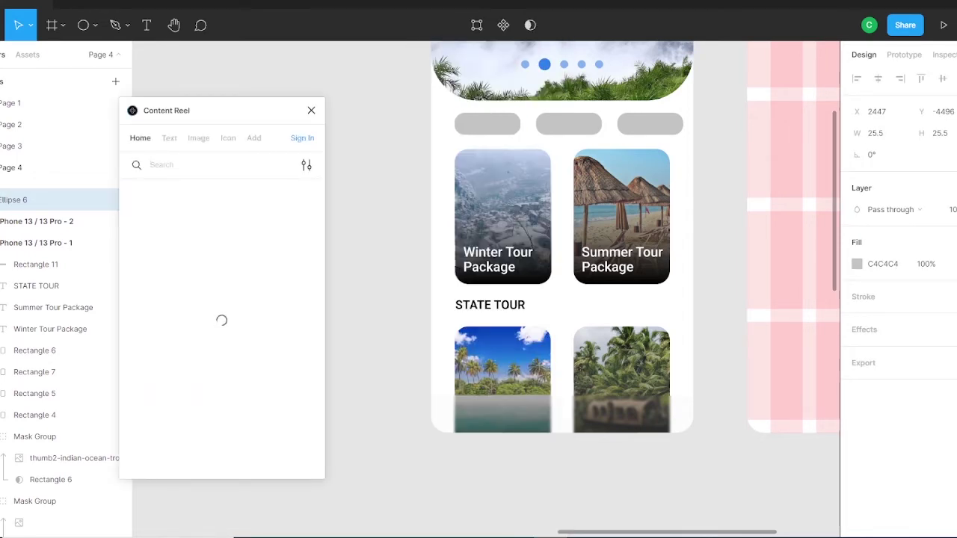
{"action": "left_click_drag", "start_coordinate": [209, 110], "coordinate": [379, 97]}
{"action": "left_click", "coordinate": [367, 125]}
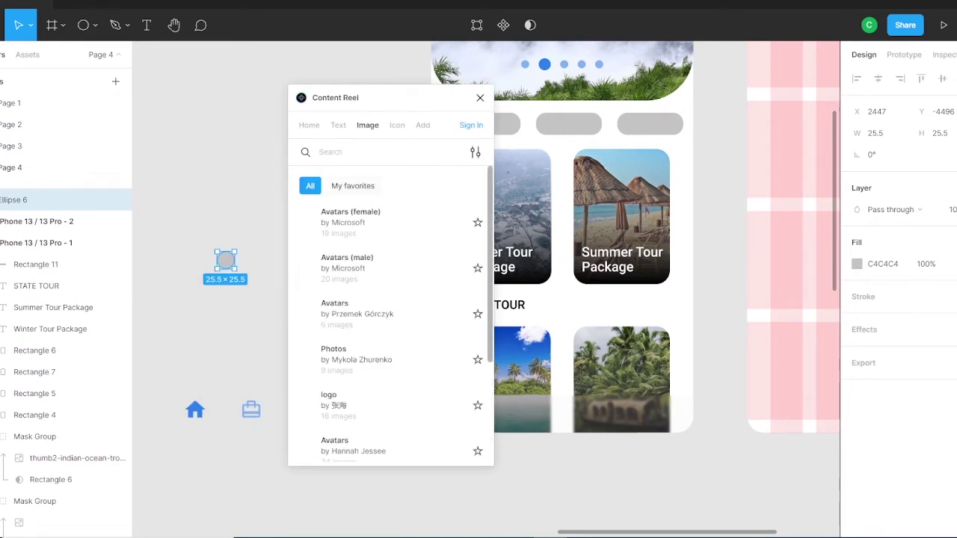
{"action": "scroll", "coordinate": [389, 336], "scroll_direction": "down", "scroll_amount": 2}
{"action": "left_click", "coordinate": [374, 378]}
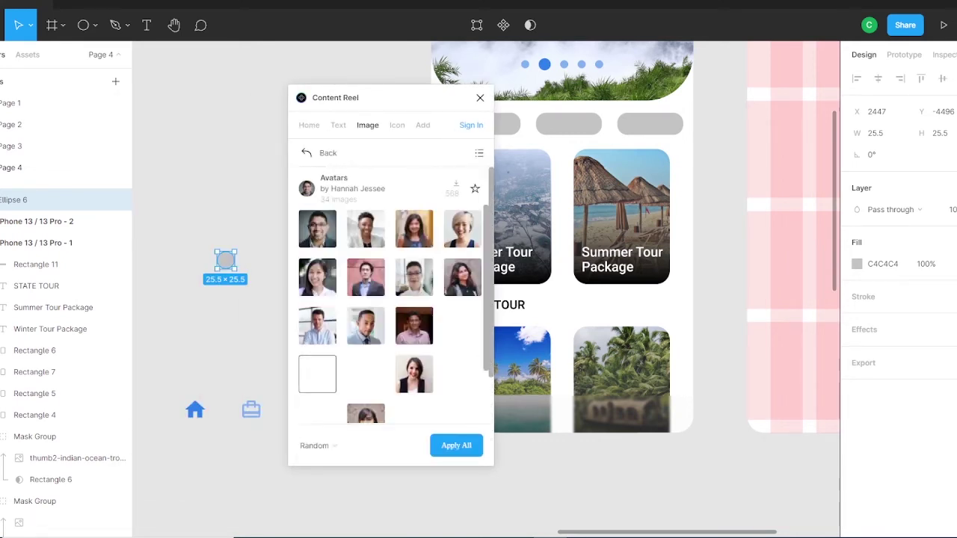
{"action": "scroll", "coordinate": [389, 336], "scroll_direction": "down", "scroll_amount": 2}
{"action": "left_click", "coordinate": [480, 97]}
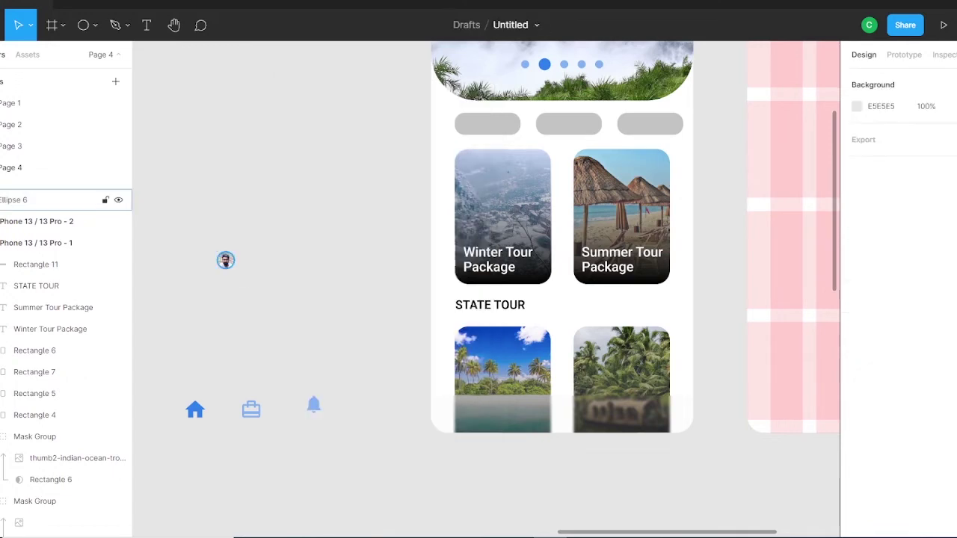
{"action": "left_click_drag", "start_coordinate": [226, 261], "coordinate": [358, 405]}
Move the avatar, home, briefcase and bell icons into the bottom bar
{"action": "left_click", "coordinate": [313, 405]}
{"action": "scroll", "coordinate": [561, 299], "scroll_direction": "up", "scroll_amount": 2}
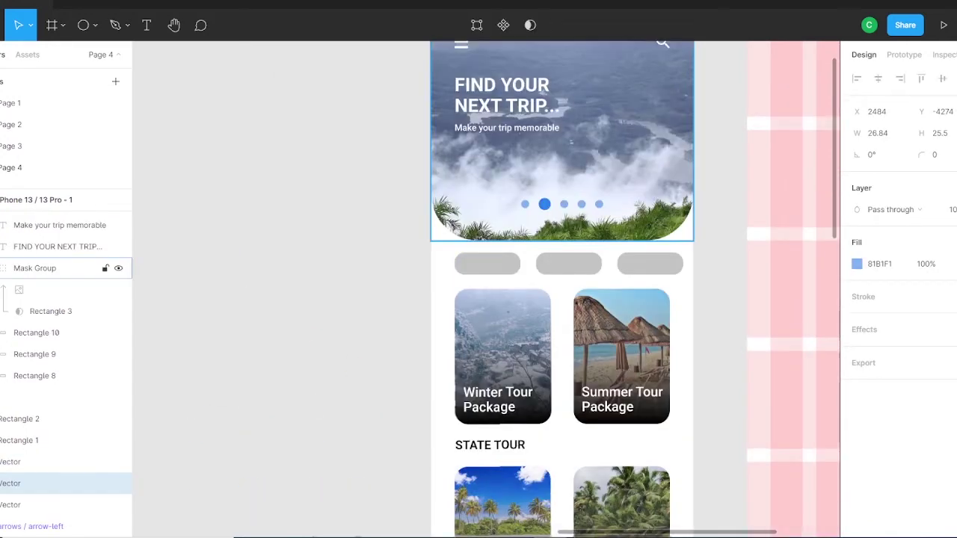
{"action": "left_click", "coordinate": [36, 199]}
{"action": "scroll", "coordinate": [561, 299], "scroll_direction": "down", "scroll_amount": 3}
{"action": "left_click_drag", "start_coordinate": [359, 332], "coordinate": [658, 338]}
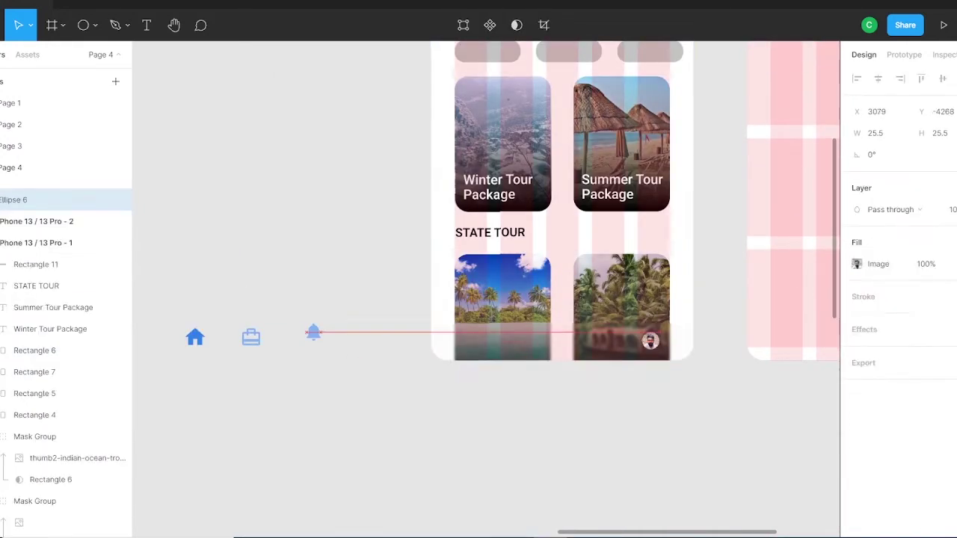
{"action": "left_click_drag", "start_coordinate": [195, 338], "coordinate": [461, 346]}
{"action": "left_click_drag", "start_coordinate": [251, 336], "coordinate": [520, 342]}
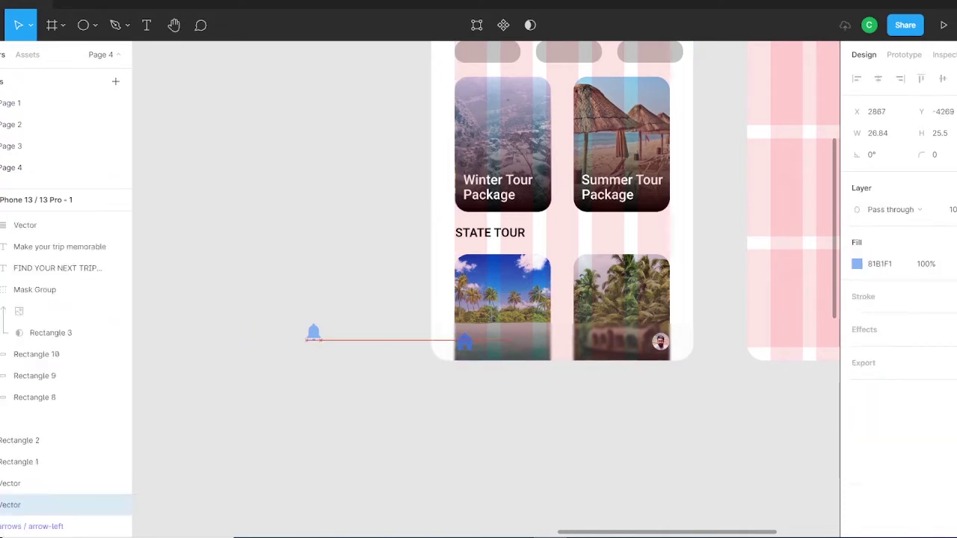
{"action": "left_click_drag", "start_coordinate": [313, 332], "coordinate": [562, 343]}
Space the four bar icons evenly, then set the bar fill to FFFFFF at 21%
{"action": "left_click", "coordinate": [44, 243]}
{"action": "left_click", "coordinate": [45, 264]}
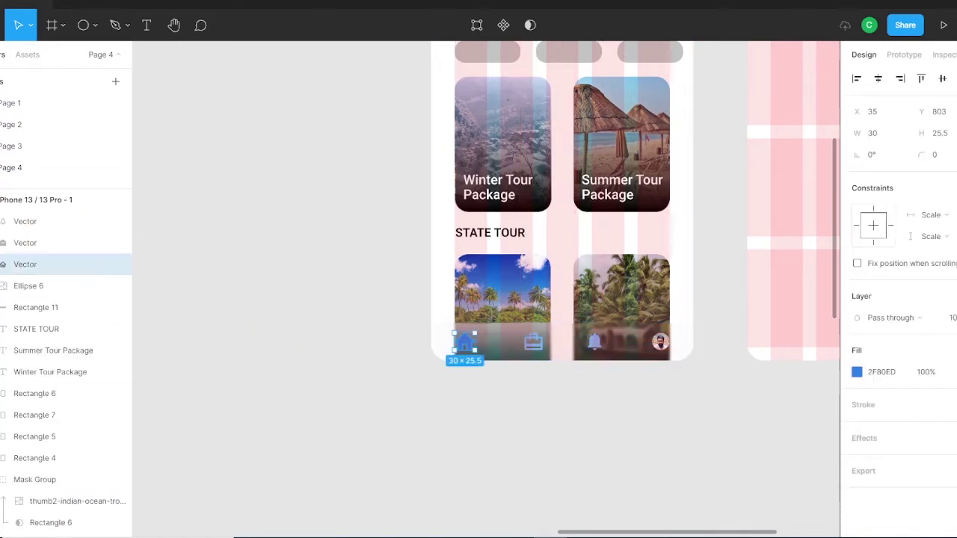
{"action": "left_click", "coordinate": [45, 222], "text": "shift"}
{"action": "left_click", "coordinate": [45, 286], "text": "shift"}
{"action": "key", "text": "alt+shift+h"}
{"action": "key", "text": "Escape"}
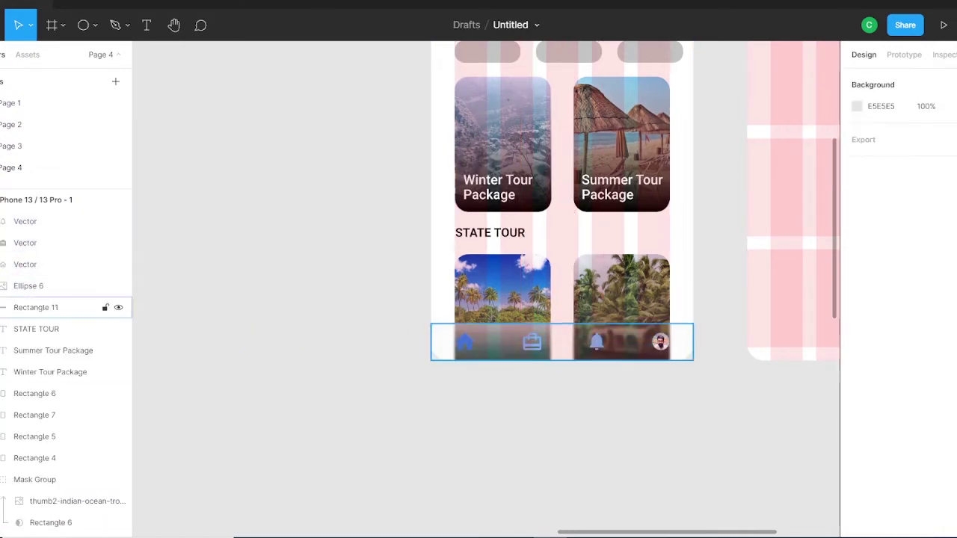
{"action": "left_click", "coordinate": [45, 307]}
{"action": "left_click", "coordinate": [857, 372]}
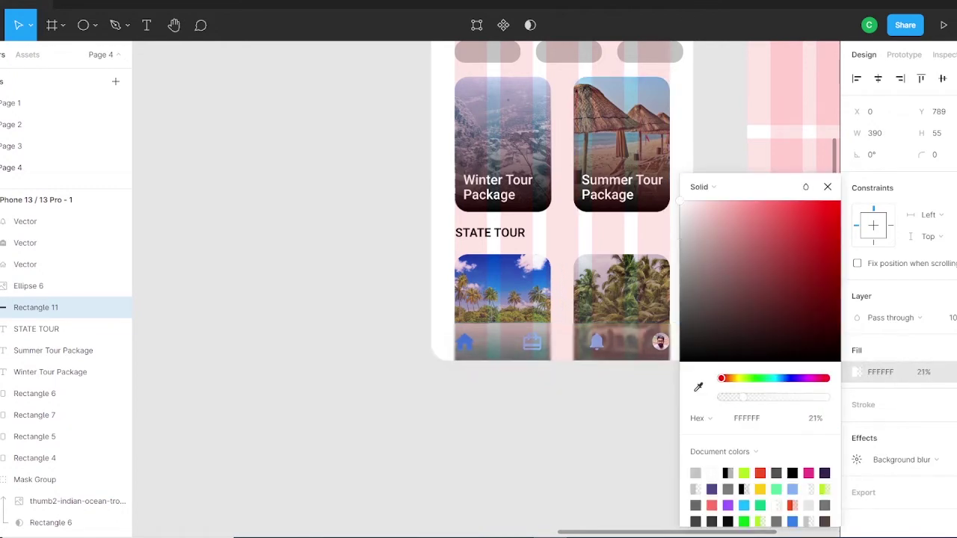
Recolour the two selected bottom-bar icons on the home screen
{"action": "key", "text": "Escape"}
{"action": "left_click", "coordinate": [45, 222]}
{"action": "left_click", "coordinate": [45, 242], "text": "shift"}
{"action": "left_click", "coordinate": [858, 370]}
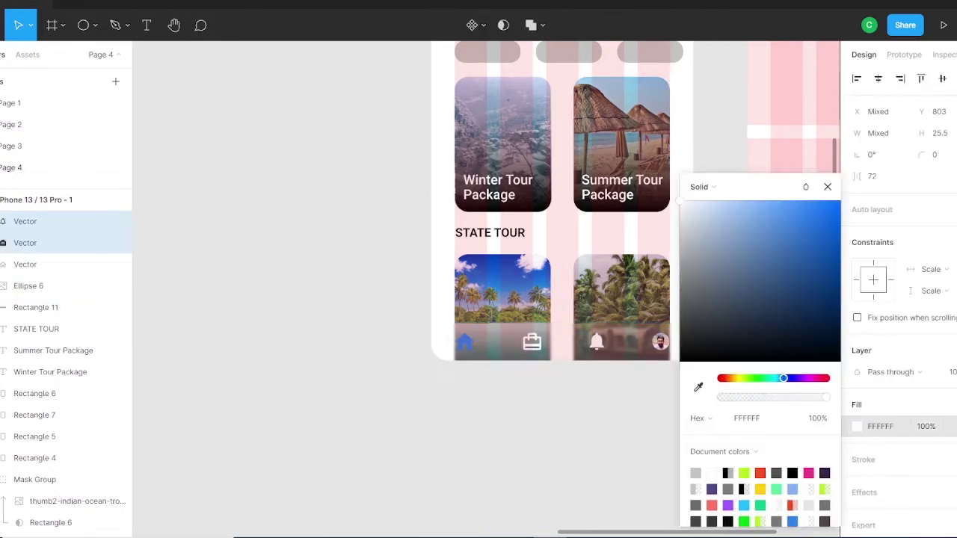
{"action": "key", "text": "Escape"}
Fill the three grey pills with the icons' blue
{"action": "scroll", "coordinate": [563, 261], "scroll_direction": "up", "scroll_amount": 3}
{"action": "left_click", "coordinate": [487, 172]}
{"action": "left_click", "coordinate": [568, 173], "text": "shift"}
{"action": "left_click", "coordinate": [650, 173], "text": "shift"}
{"action": "left_click", "coordinate": [797, 423]}
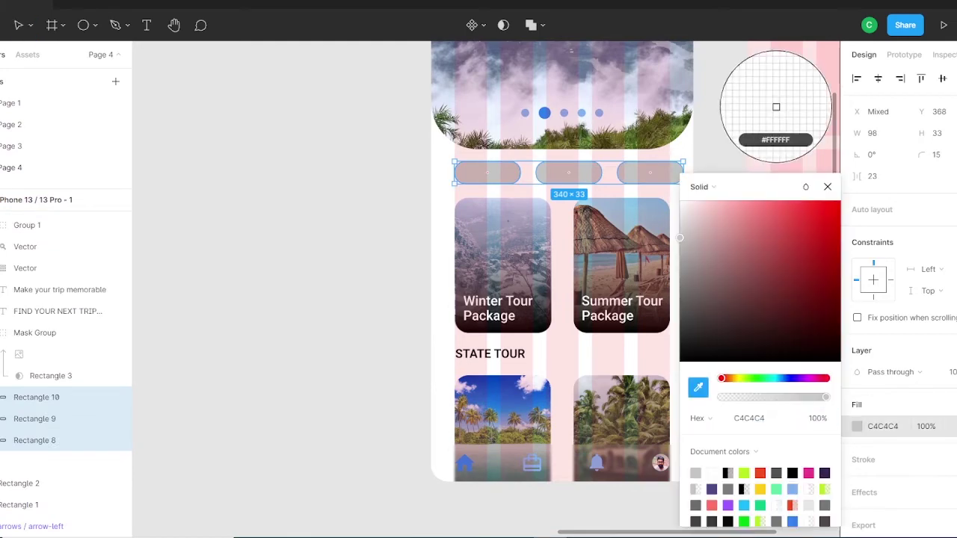
{"action": "left_click", "coordinate": [545, 113]}
{"action": "scroll", "coordinate": [562, 299], "scroll_direction": "up", "scroll_amount": 3}
Add a Medium-weight 'Destination' label inside the first blue pill
{"action": "left_click", "coordinate": [45, 200]}
{"action": "scroll", "coordinate": [523, 299], "scroll_direction": "down", "scroll_amount": 4}
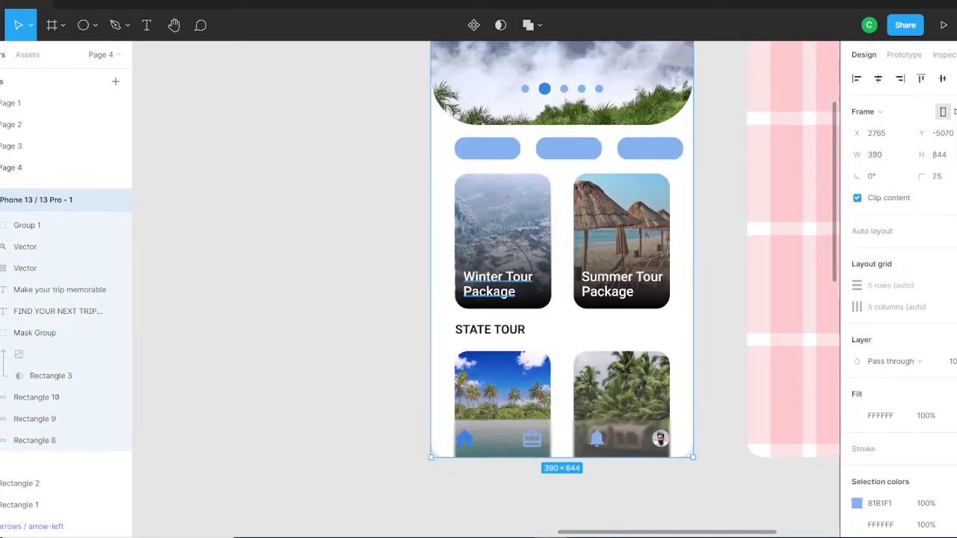
{"action": "key", "text": "t"}
{"action": "left_click", "coordinate": [266, 266]}
{"action": "type", "text": "Destination"}
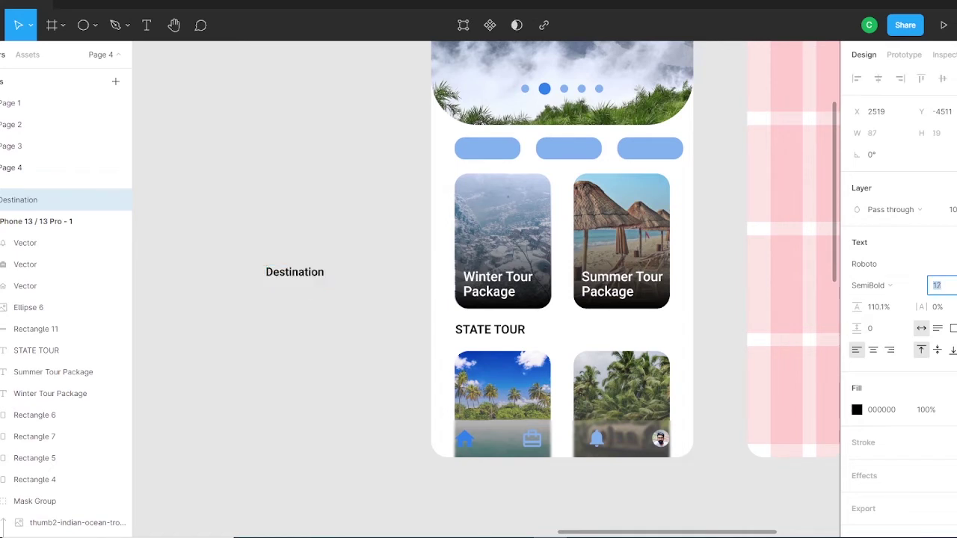
{"action": "left_click", "coordinate": [869, 285]}
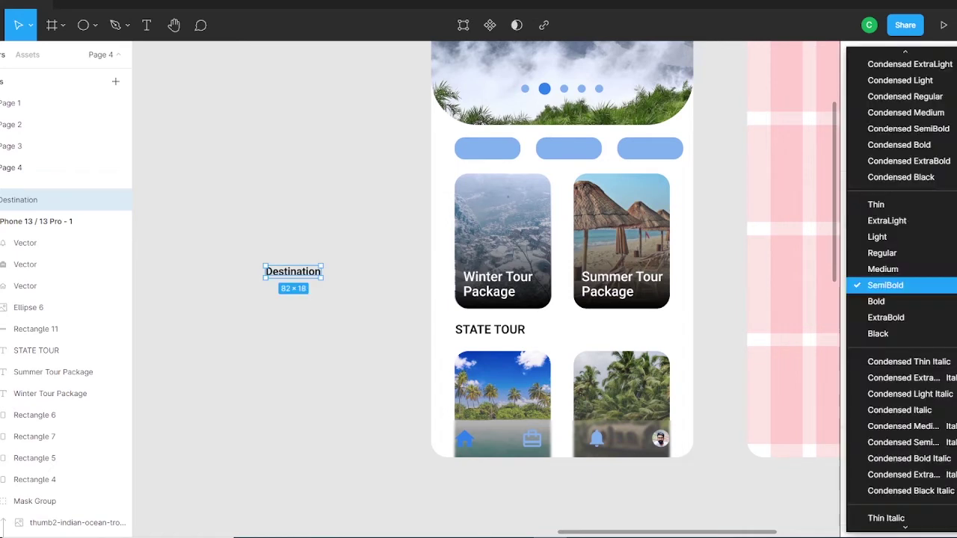
{"action": "left_click", "coordinate": [875, 225]}
{"action": "mouse_move", "coordinate": [295, 271]}
{"action": "left_mouse_down"}
{"action": "mouse_move", "coordinate": [489, 149]}
{"action": "mouse_move", "coordinate": [652, 148]}
{"action": "left_mouse_up"}
{"action": "key", "text": "Escape"}
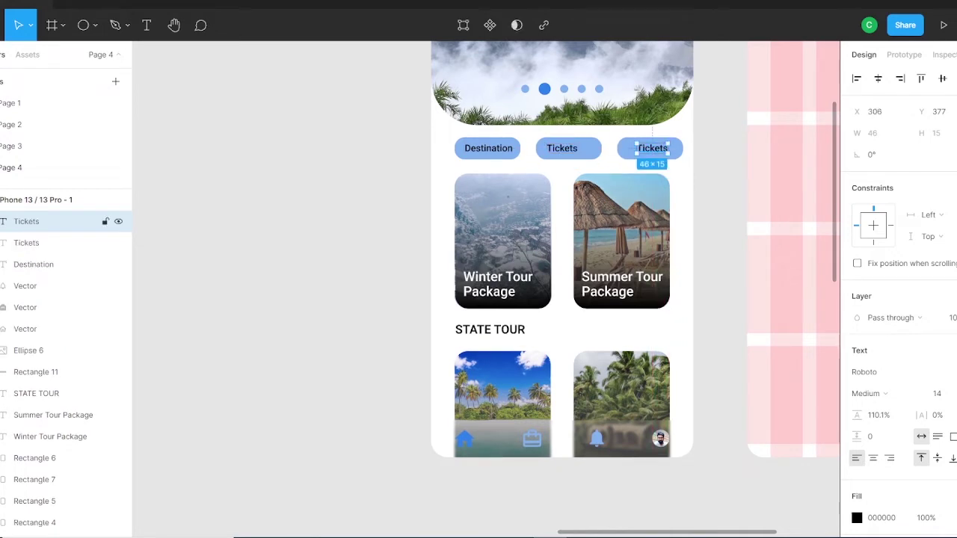
Finish the Hotels label and recolour the Destination, Tickets and Hotels labels together
{"action": "type", "text": "Hotels"}
{"action": "key", "text": "Escape"}
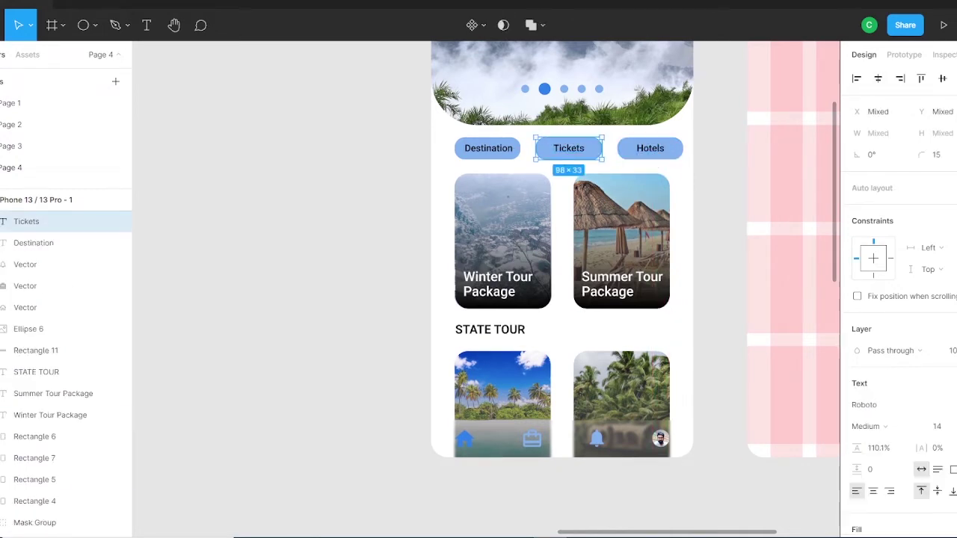
{"action": "left_click", "coordinate": [487, 148]}
{"action": "key", "text": "Escape"}
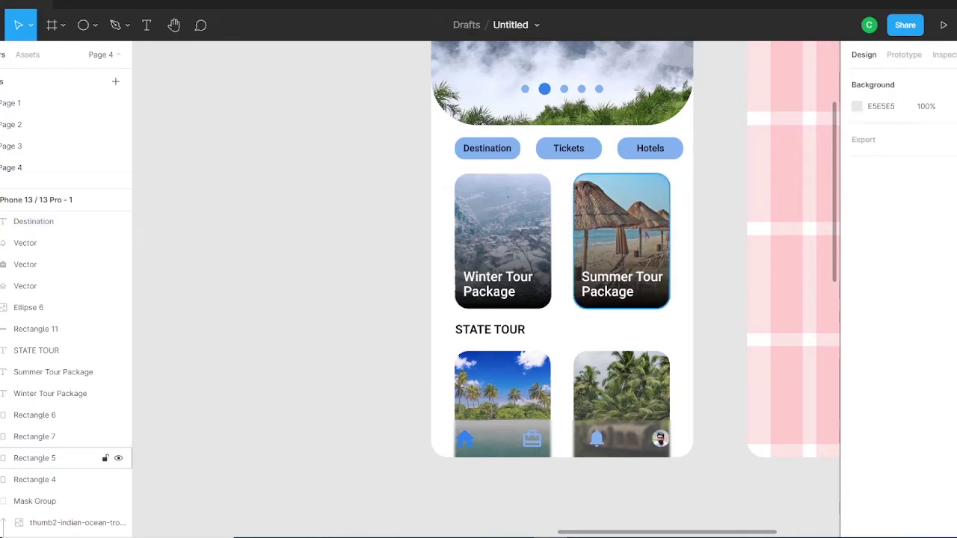
{"action": "left_click", "coordinate": [25, 221]}
{"action": "left_click", "coordinate": [34, 264], "text": "shift"}
{"action": "left_click", "coordinate": [857, 518]}
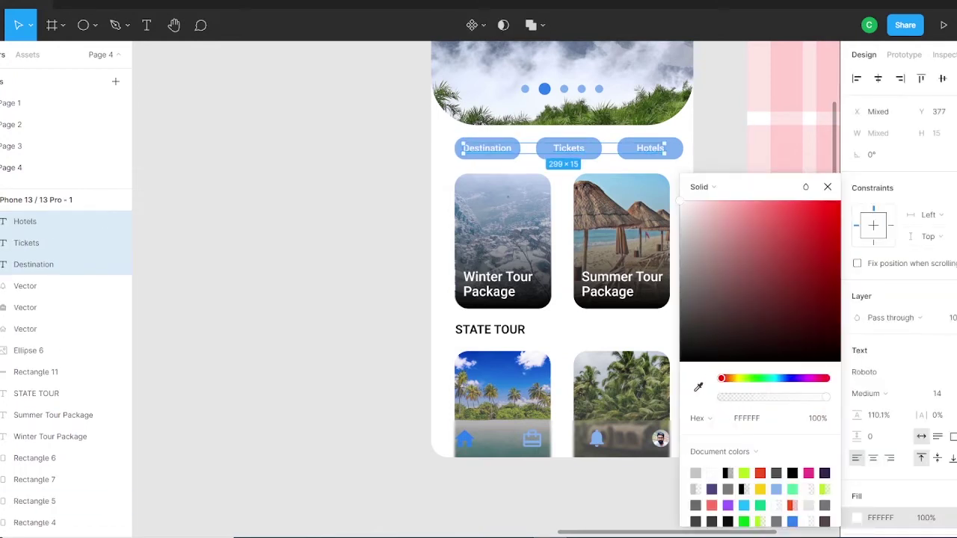
{"action": "key", "text": "Escape"}
{"action": "key", "text": "Escape"}
Colour the STATE TOUR heading 4C4E52 and fit both iPhone frames in view
{"action": "scroll", "coordinate": [561, 247], "scroll_direction": "down", "scroll_amount": 2}
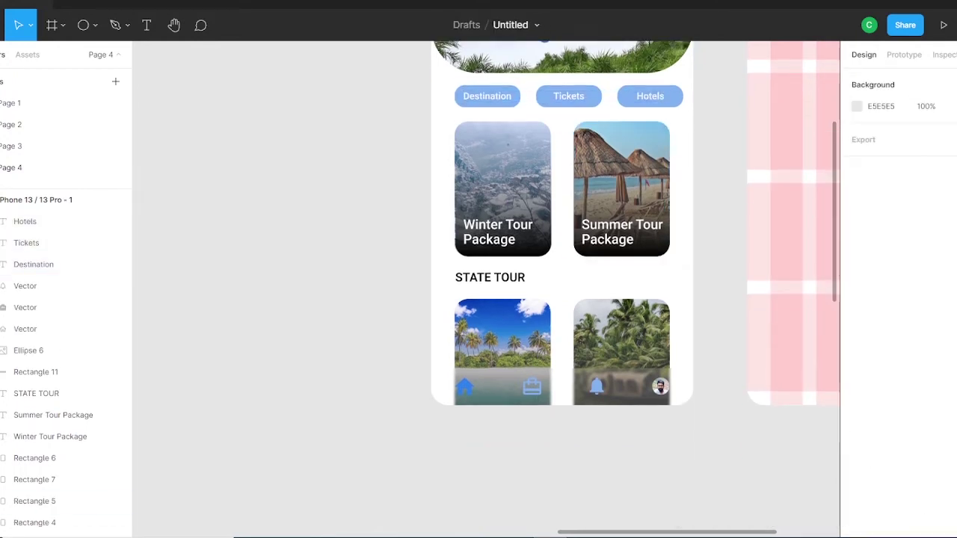
{"action": "left_click", "coordinate": [36, 393]}
{"action": "left_click", "coordinate": [882, 387]}
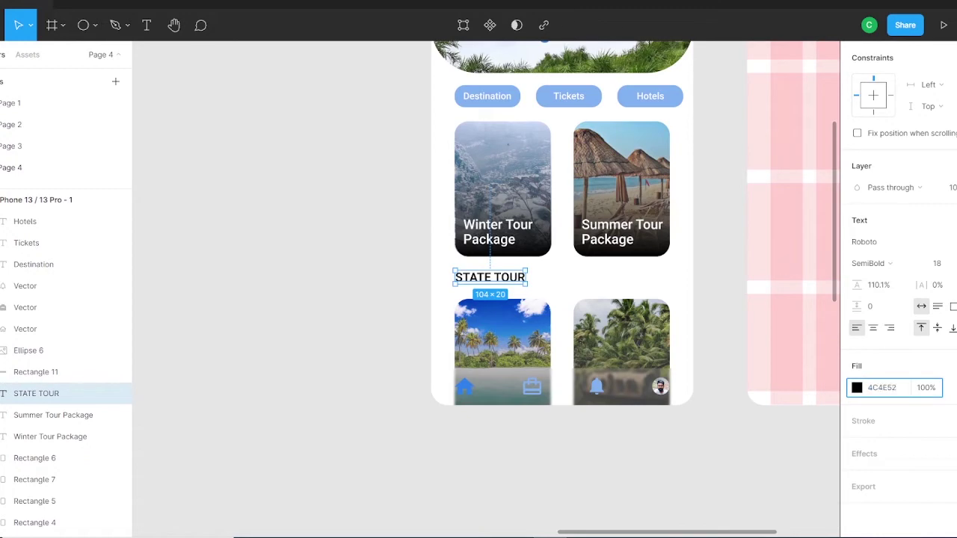
{"action": "key", "text": "Escape"}
{"action": "key", "text": "Escape"}
{"action": "key", "text": "shift+1"}
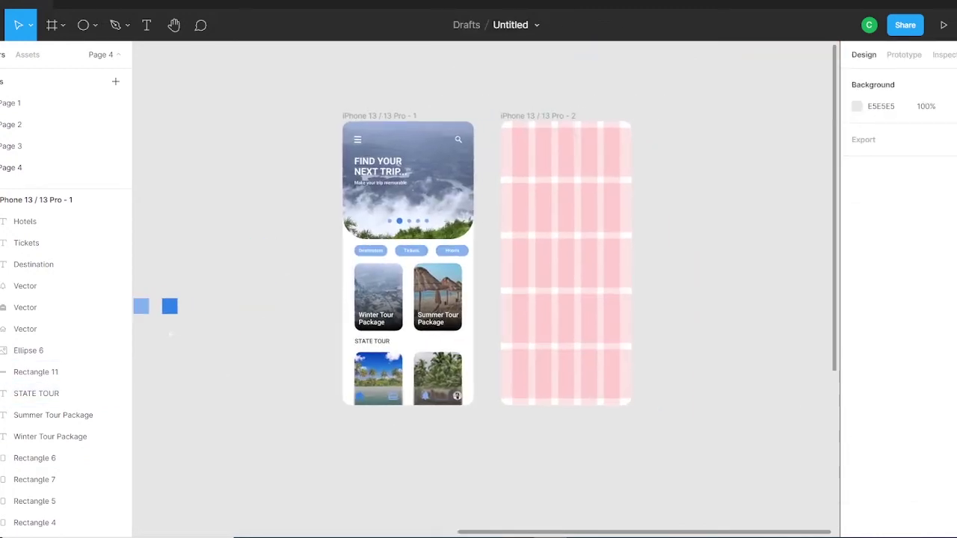
Paste the beach photo and place it over a new rectangle across the second screen's top
{"action": "left_click", "coordinate": [538, 115]}
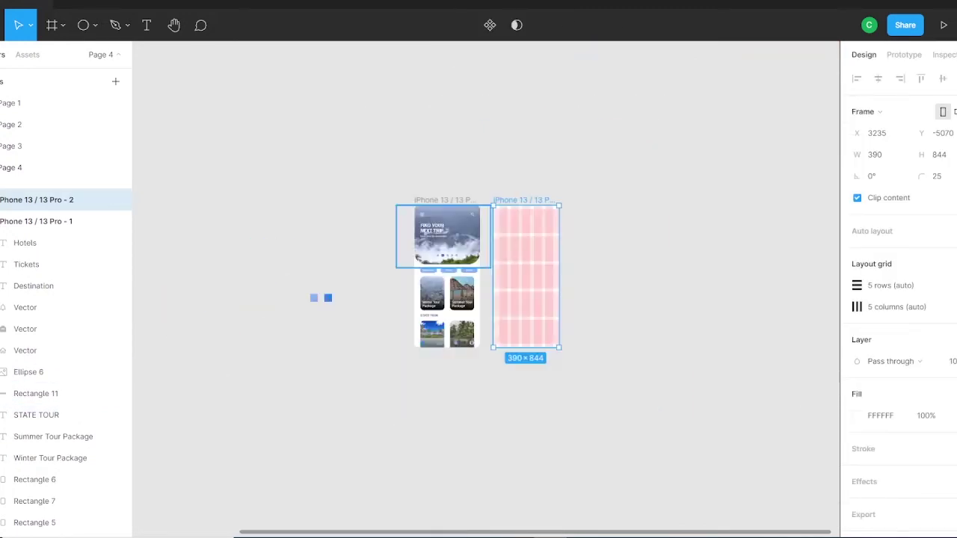
{"action": "key", "text": "ctrl+v"}
{"action": "left_click_drag", "start_coordinate": [771, 230], "coordinate": [732, 182]}
{"action": "key", "text": "r"}
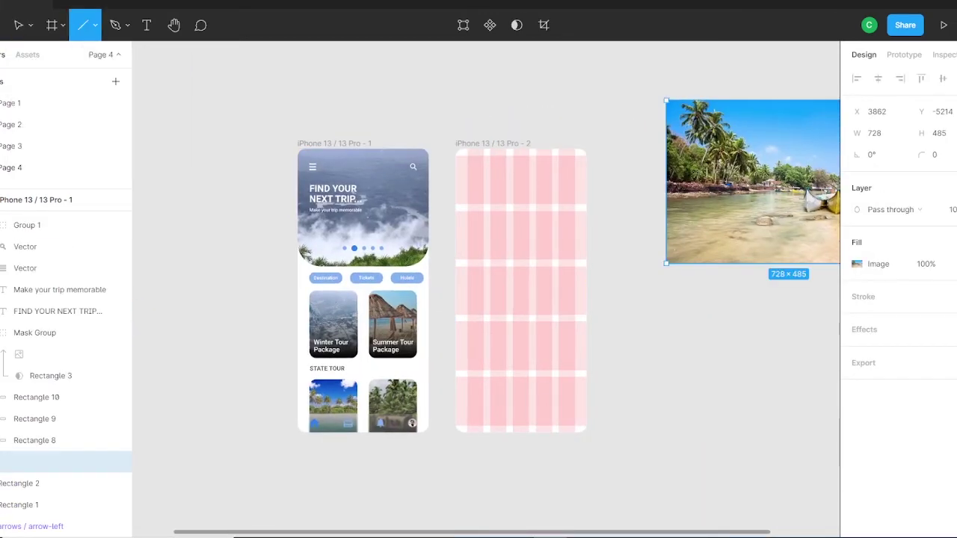
{"action": "left_click_drag", "start_coordinate": [455, 174], "coordinate": [587, 284]}
{"action": "left_click_drag", "start_coordinate": [522, 175], "coordinate": [521, 148]}
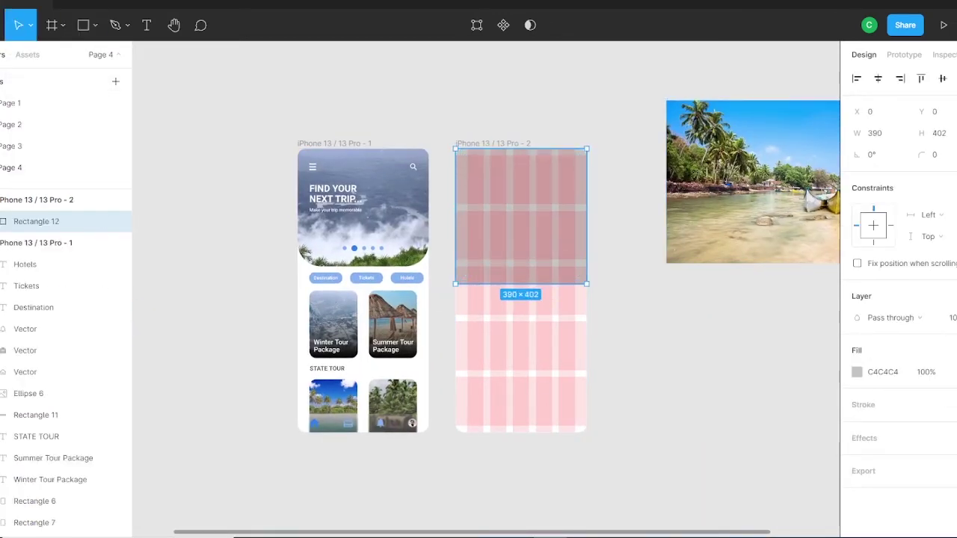
{"action": "left_click_drag", "start_coordinate": [521, 284], "coordinate": [521, 315]}
{"action": "mouse_move", "coordinate": [748, 183]}
{"action": "left_mouse_down"}
{"action": "mouse_move", "coordinate": [538, 227]}
{"action": "mouse_move", "coordinate": [462, 224]}
{"action": "left_mouse_up"}
Mask the beach photo to the rectangle and adjust its individual corner radius
{"action": "right_click", "coordinate": [532, 144]}
{"action": "left_click", "coordinate": [557, 370]}
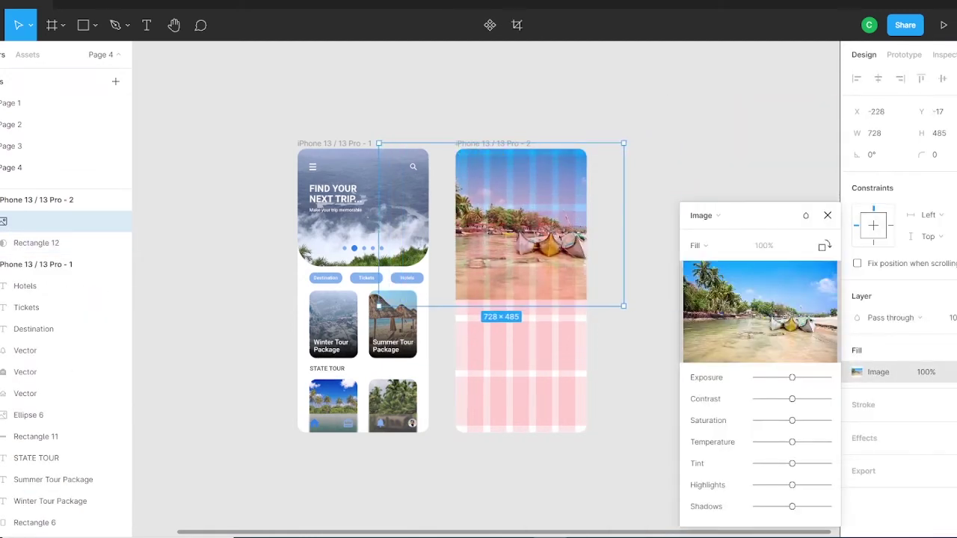
{"action": "key", "text": "Escape"}
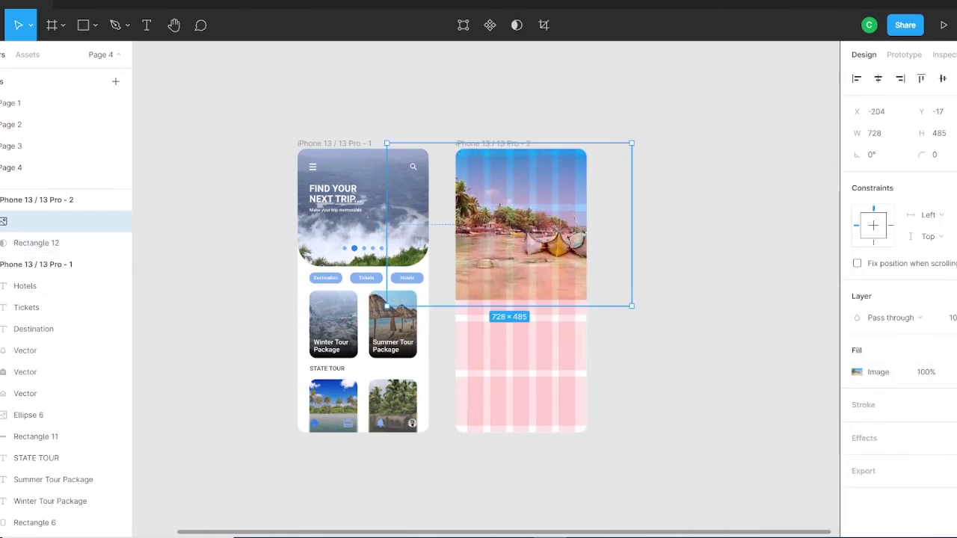
{"action": "key", "text": "Escape"}
{"action": "left_click", "coordinate": [45, 222]}
{"action": "left_click", "coordinate": [36, 243]}
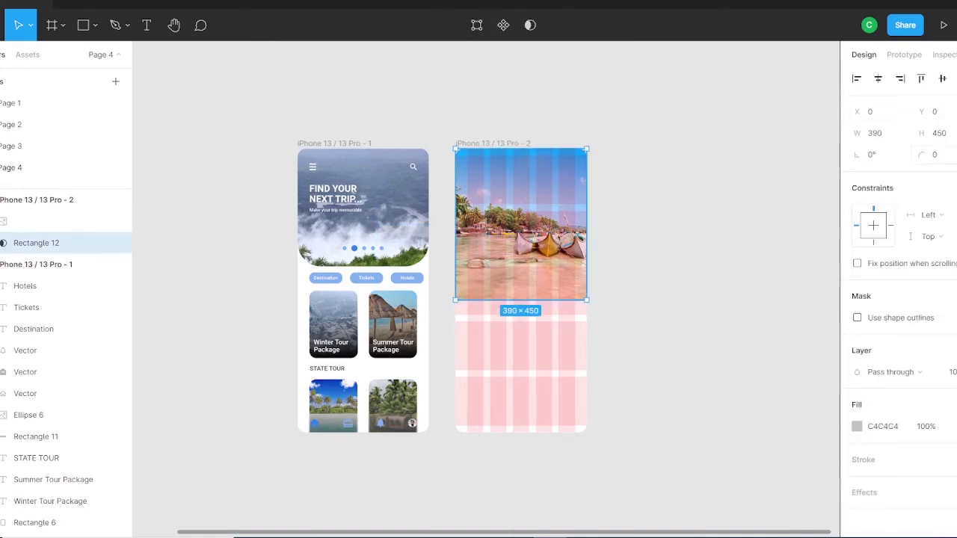
{"action": "left_click", "coordinate": [943, 154]}
{"action": "left_click", "coordinate": [936, 175]}
Draw a grey panel over the second screen's lower part with rounded top corners
{"action": "key", "text": "Escape"}
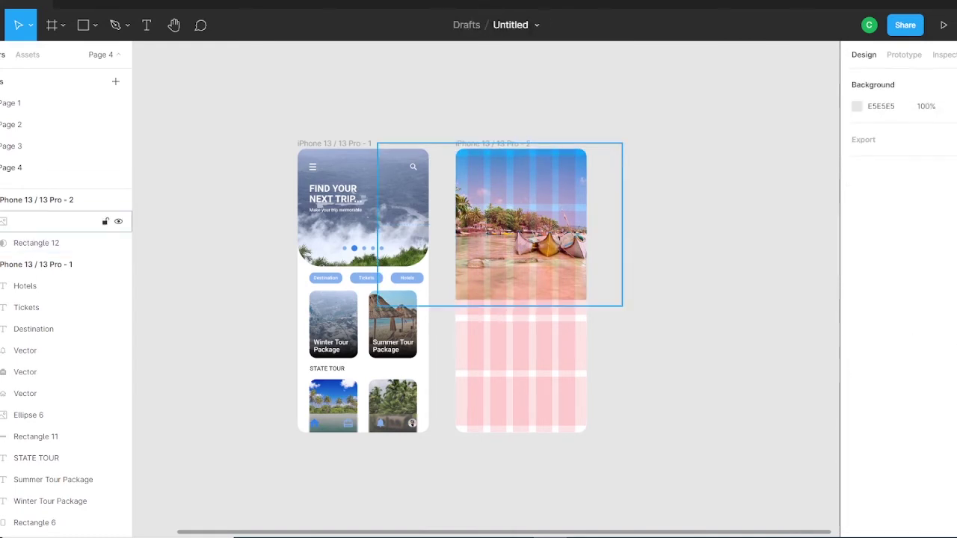
{"action": "key", "text": "r"}
{"action": "left_click_drag", "start_coordinate": [456, 261], "coordinate": [582, 427]}
{"action": "key", "text": "Escape"}
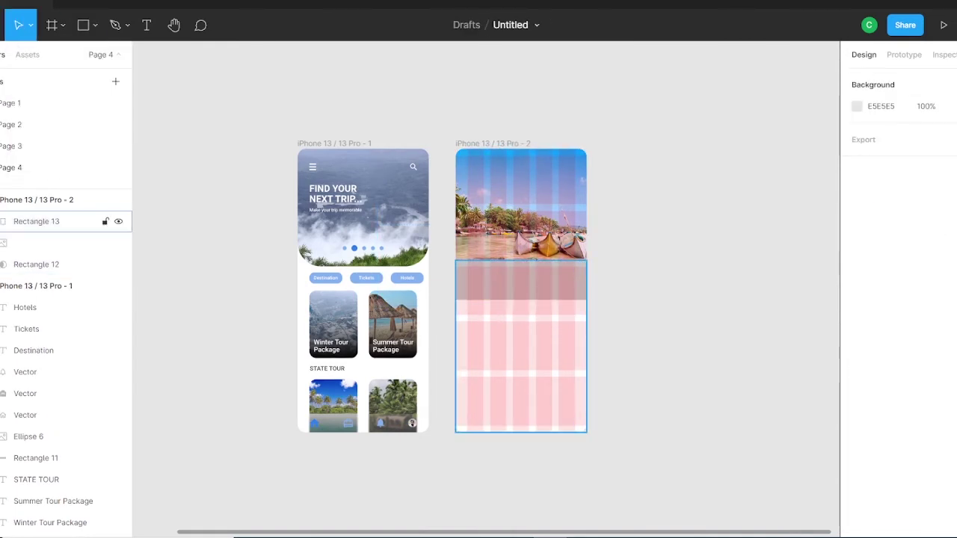
{"action": "left_click", "coordinate": [45, 222]}
{"action": "left_click", "coordinate": [870, 176]}
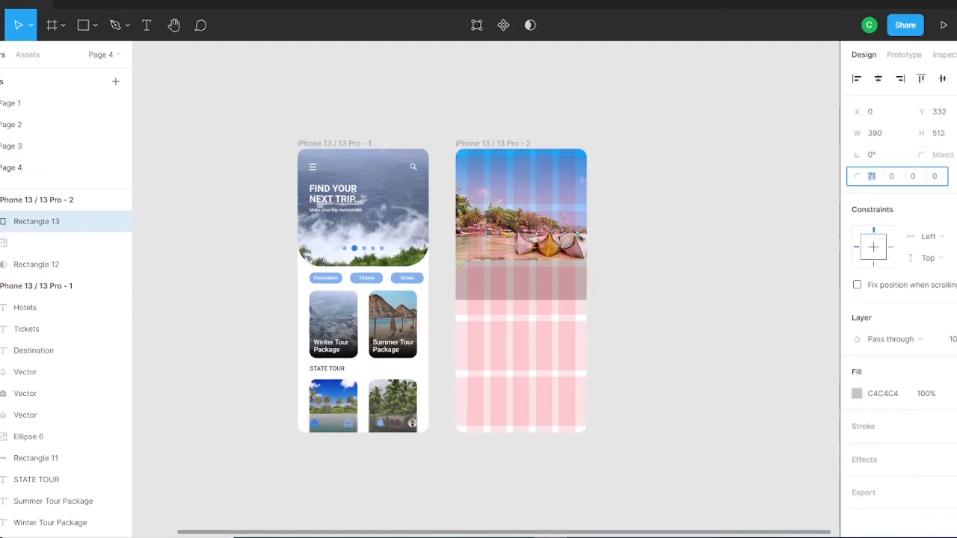
{"action": "left_click_drag", "start_coordinate": [623, 142], "coordinate": [378, 309]}
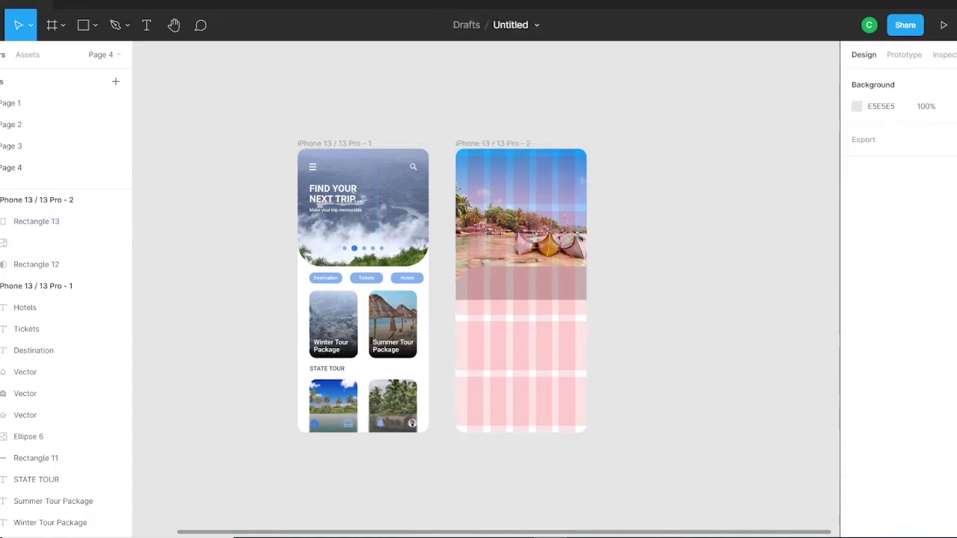
{"action": "left_click", "coordinate": [45, 221]}
Give the lower panel a FFFFFF 15% fill and a background blur effect
{"action": "left_click_drag", "start_coordinate": [493, 143], "coordinate": [472, 143]}
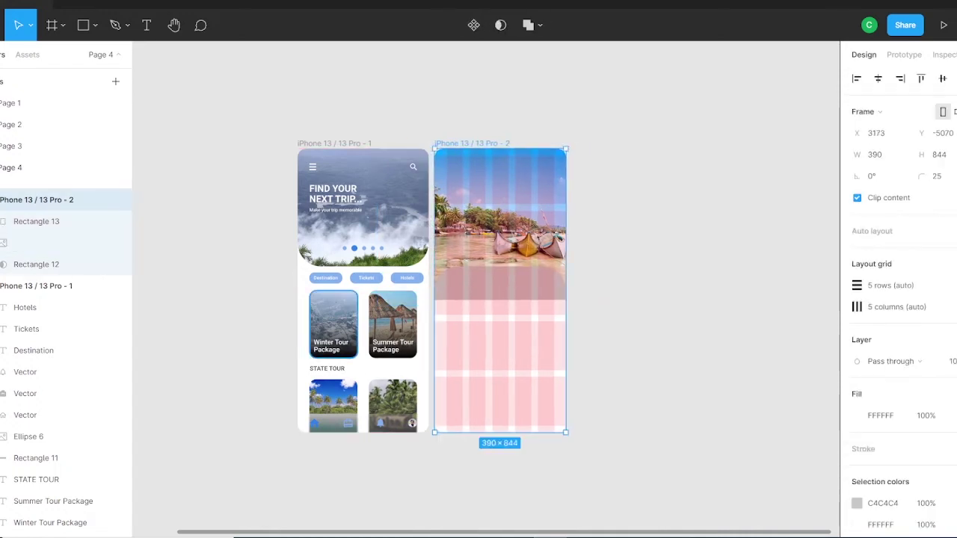
{"action": "left_click", "coordinate": [36, 222]}
{"action": "left_click", "coordinate": [857, 393]}
{"action": "type", "text": "FFFFFF 15"}
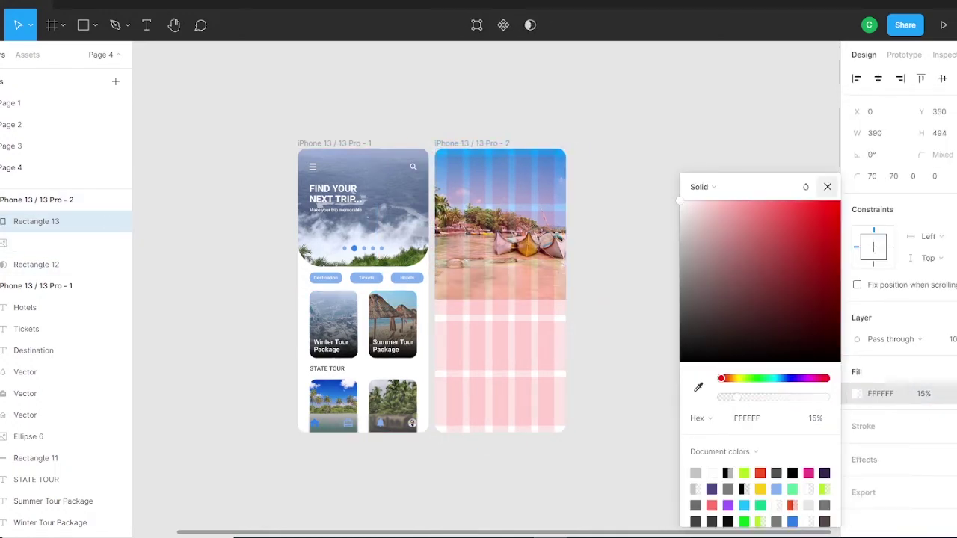
{"action": "left_click", "coordinate": [828, 187]}
{"action": "left_click", "coordinate": [944, 460]}
{"action": "left_click", "coordinate": [901, 481]}
{"action": "left_click", "coordinate": [916, 513]}
{"action": "left_click", "coordinate": [857, 481]}
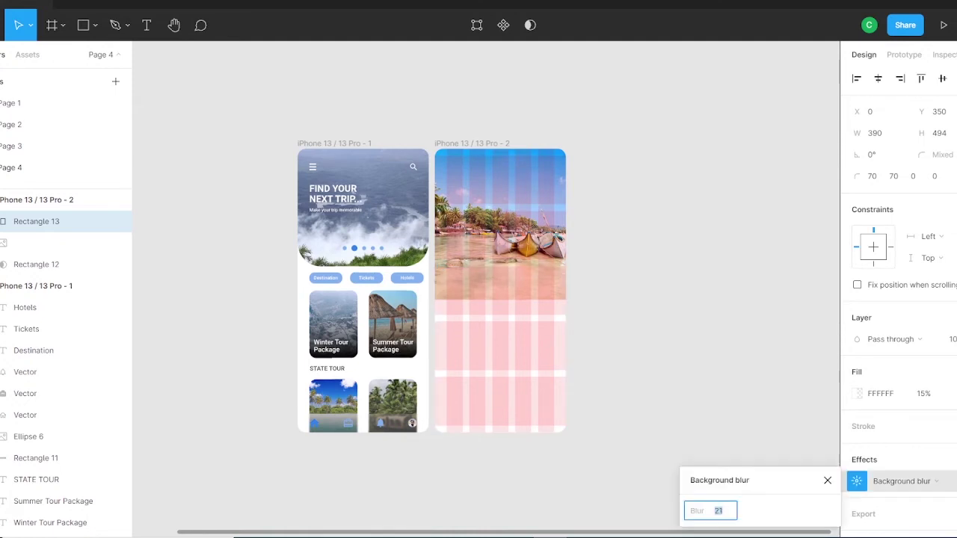
{"action": "key", "text": "Escape"}
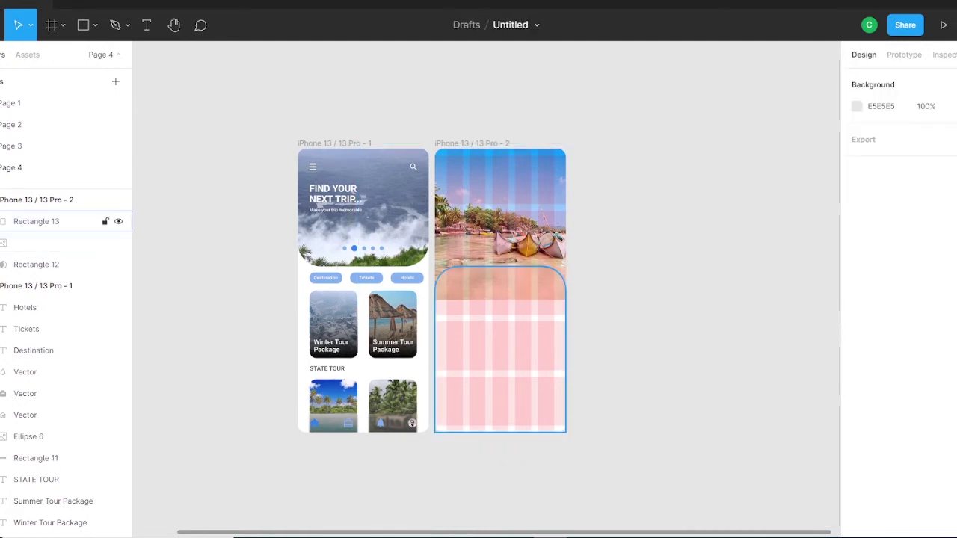
Hide the blurred panel, unhide the beach photo and draw a rectangle over it
{"action": "key", "text": "ctrl+shift+h"}
{"action": "left_click", "coordinate": [118, 244]}
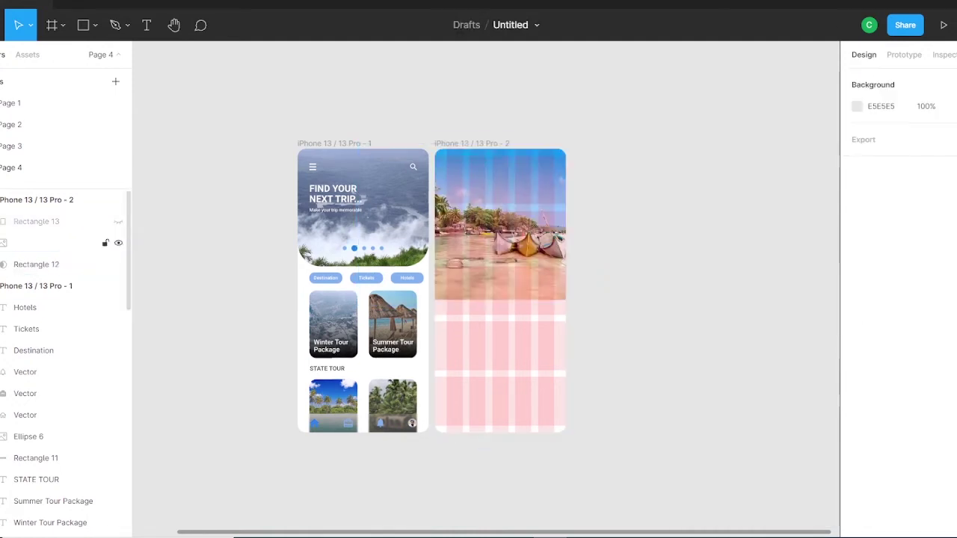
{"action": "key", "text": "r"}
{"action": "mouse_move", "coordinate": [423, 188]}
{"action": "left_mouse_down"}
{"action": "mouse_move", "coordinate": [566, 300]}
{"action": "mouse_move", "coordinate": [434, 152]}
{"action": "left_mouse_up"}
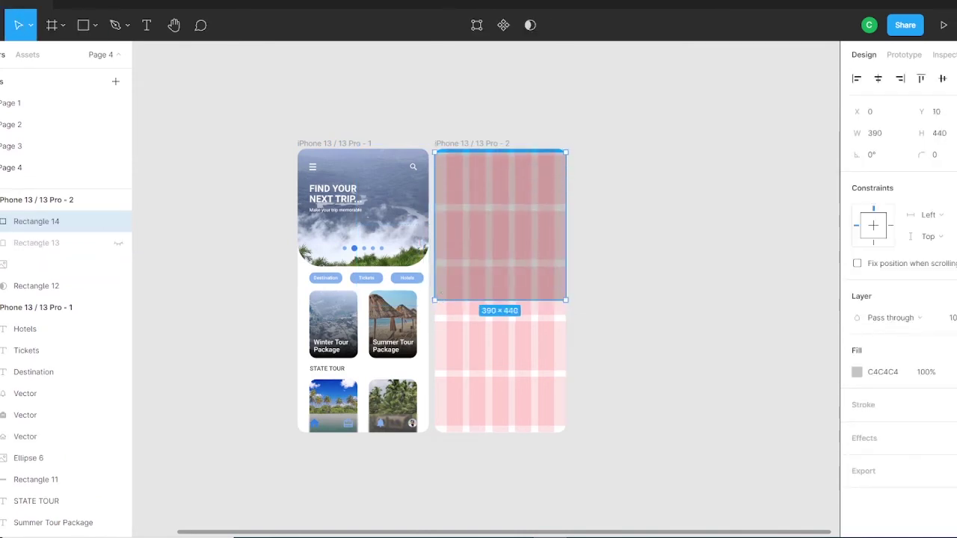
Give the new rectangle a linear gradient from black to transparent white over the photo
{"action": "left_click", "coordinate": [857, 372]}
{"action": "left_click", "coordinate": [699, 187]}
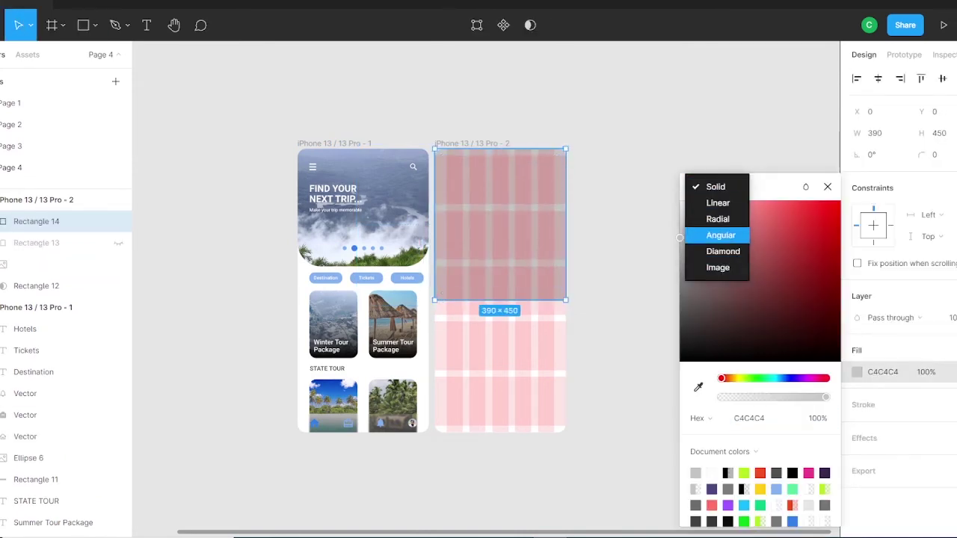
{"action": "left_click", "coordinate": [707, 205]}
{"action": "left_click", "coordinate": [792, 473]}
{"action": "left_click_drag", "start_coordinate": [511, 300], "coordinate": [512, 204]}
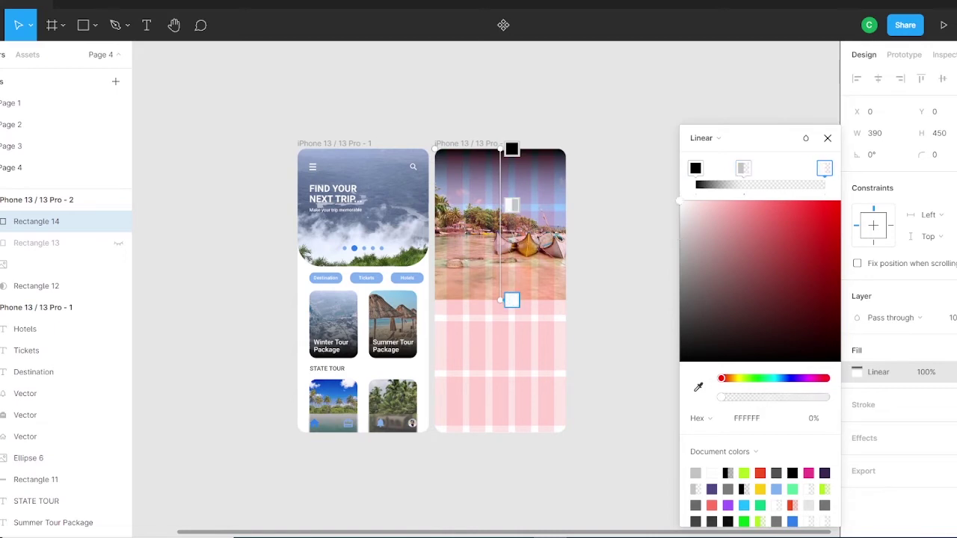
{"action": "left_click_drag", "start_coordinate": [722, 397], "coordinate": [798, 397]}
{"action": "left_click_drag", "start_coordinate": [511, 204], "coordinate": [511, 228]}
{"action": "left_click_drag", "start_coordinate": [511, 149], "coordinate": [512, 111]}
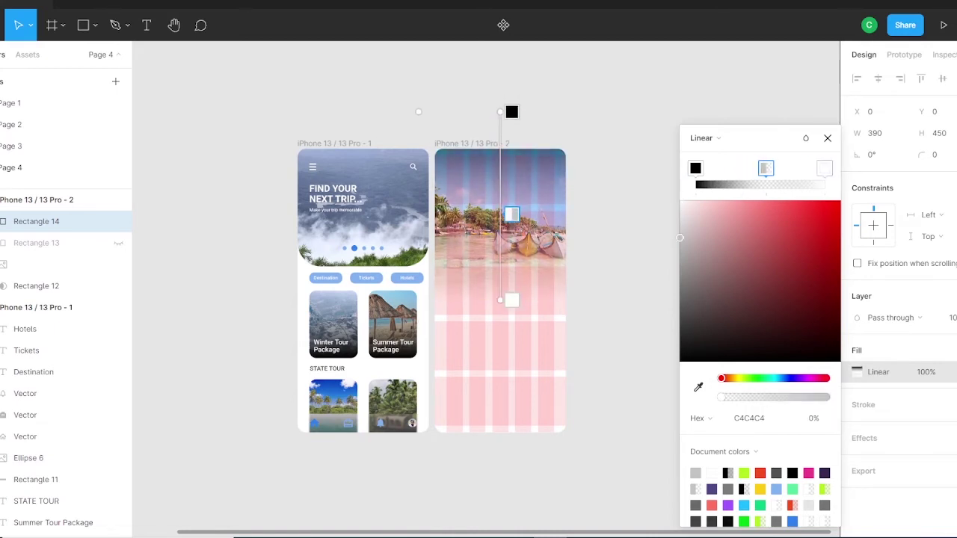
{"action": "mouse_move", "coordinate": [512, 300]}
{"action": "left_mouse_down"}
{"action": "mouse_move", "coordinate": [509, 335]}
{"action": "mouse_move", "coordinate": [500, 303]}
{"action": "left_mouse_up"}
{"action": "left_click", "coordinate": [636, 336]}
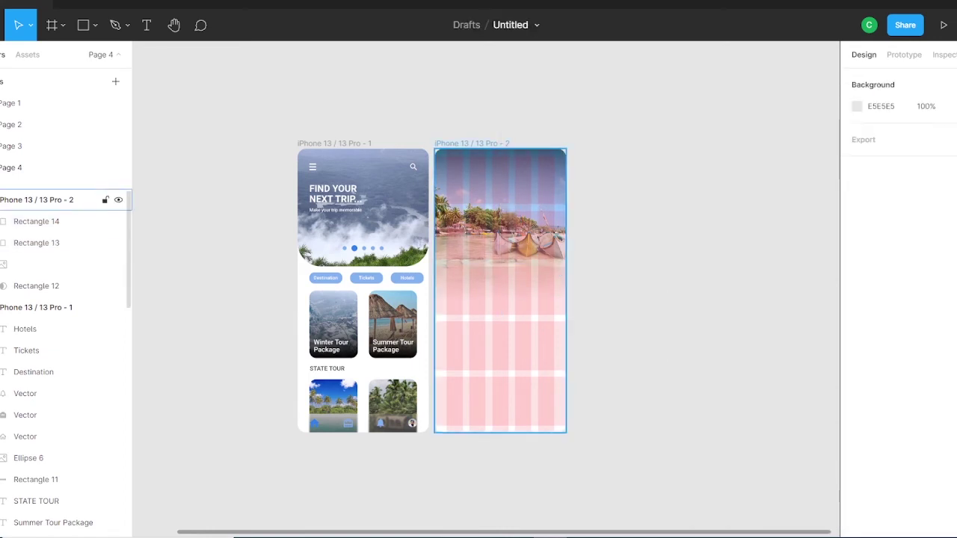
Move the gradient rectangle beneath the blurred panel and select the second iPhone frame
{"action": "left_click", "coordinate": [36, 243]}
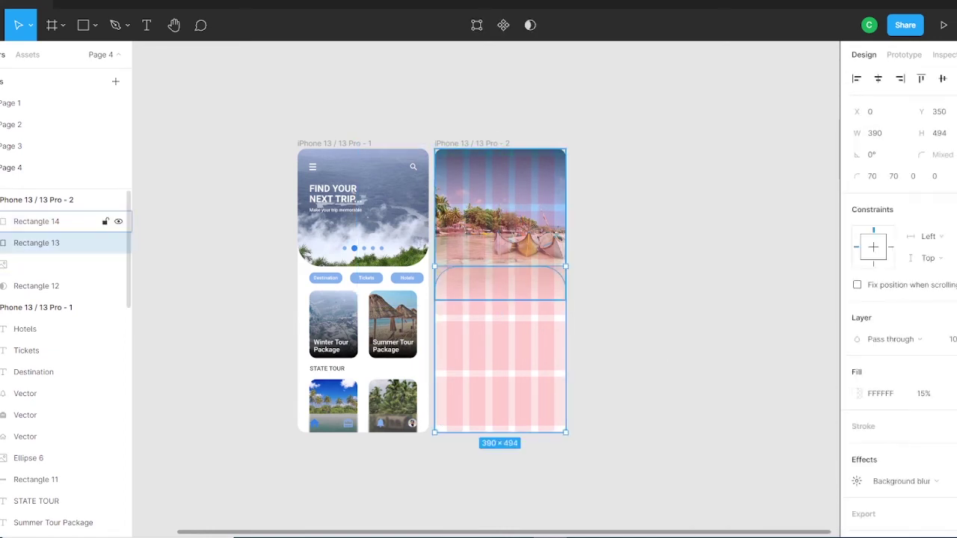
{"action": "left_click", "coordinate": [36, 221]}
{"action": "left_click_drag", "start_coordinate": [35, 222], "coordinate": [36, 253]}
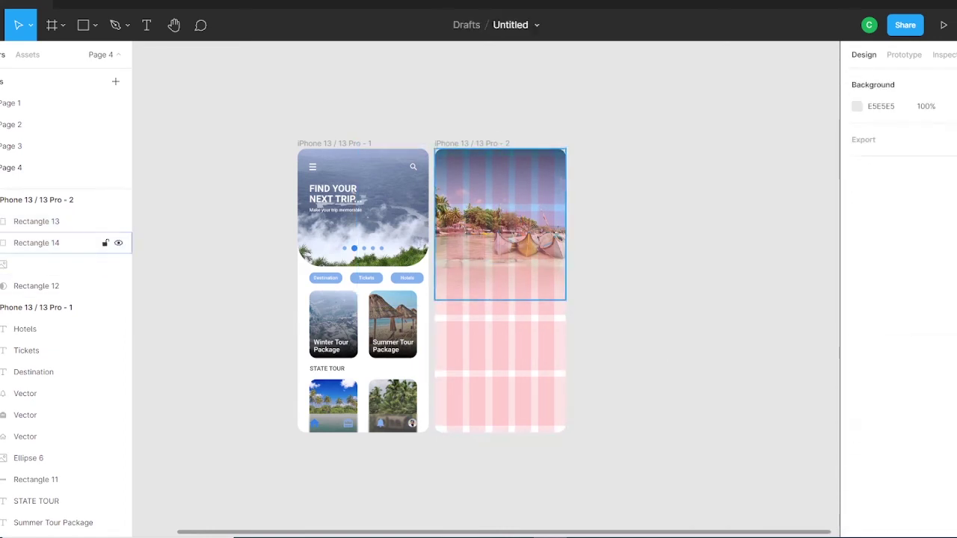
{"action": "scroll", "coordinate": [486, 289], "scroll_direction": "up", "scroll_amount": 10, "text": "ctrl"}
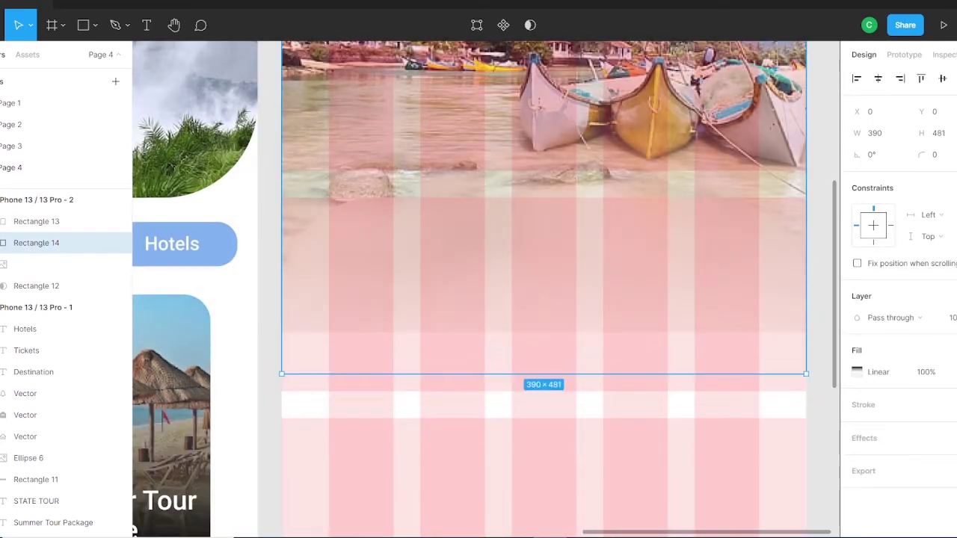
{"action": "left_click", "coordinate": [36, 286]}
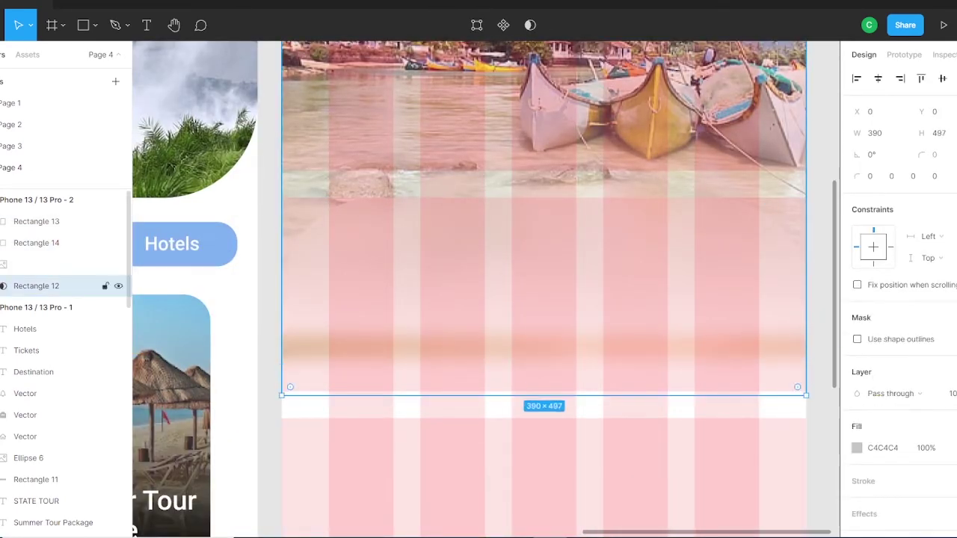
{"action": "left_click", "coordinate": [36, 264]}
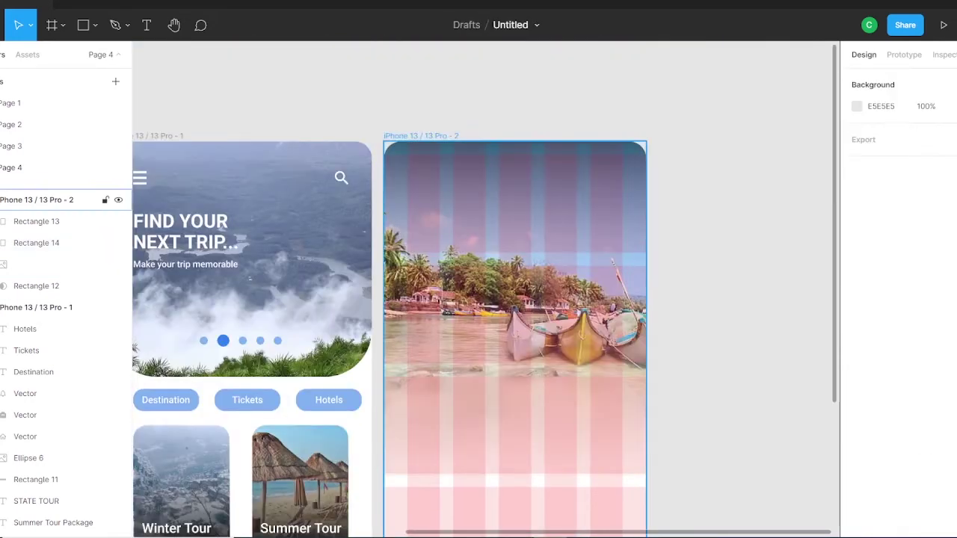
{"action": "left_click", "coordinate": [36, 200]}
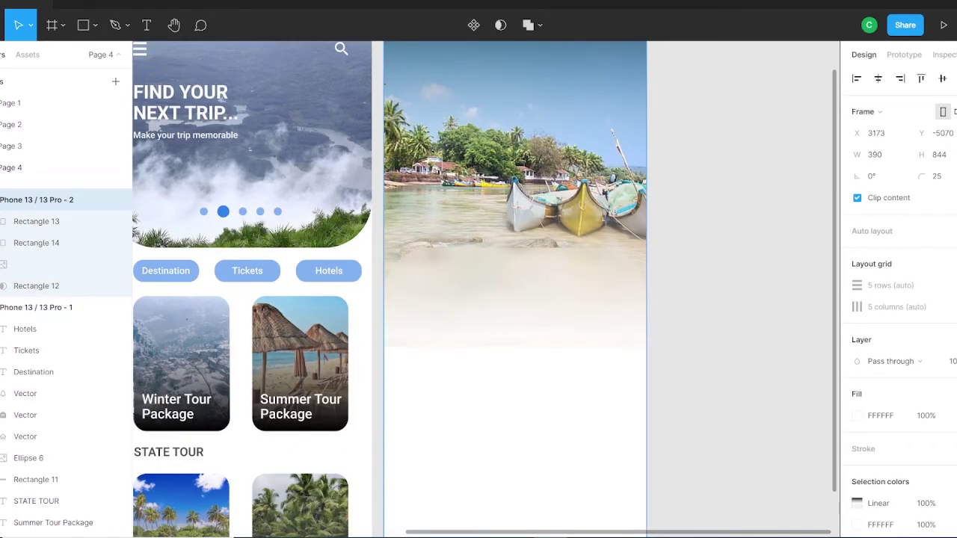
Place a STATE TOUR copy on screen two as GOA SPECIAL at font size 24
{"action": "left_click_drag", "start_coordinate": [36, 501], "coordinate": [36, 221]}
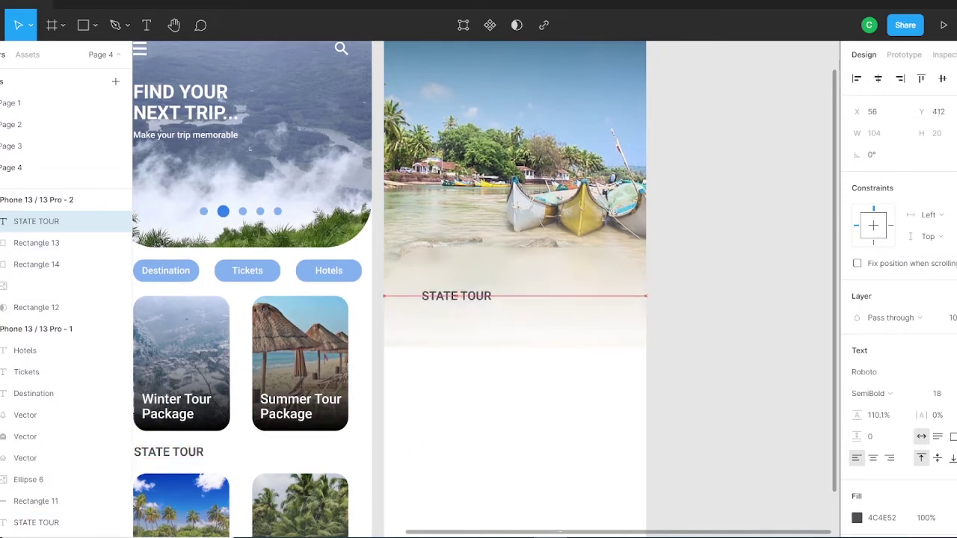
{"action": "left_click_drag", "start_coordinate": [456, 296], "coordinate": [442, 333]}
{"action": "type", "text": "GOA SPECIAL"}
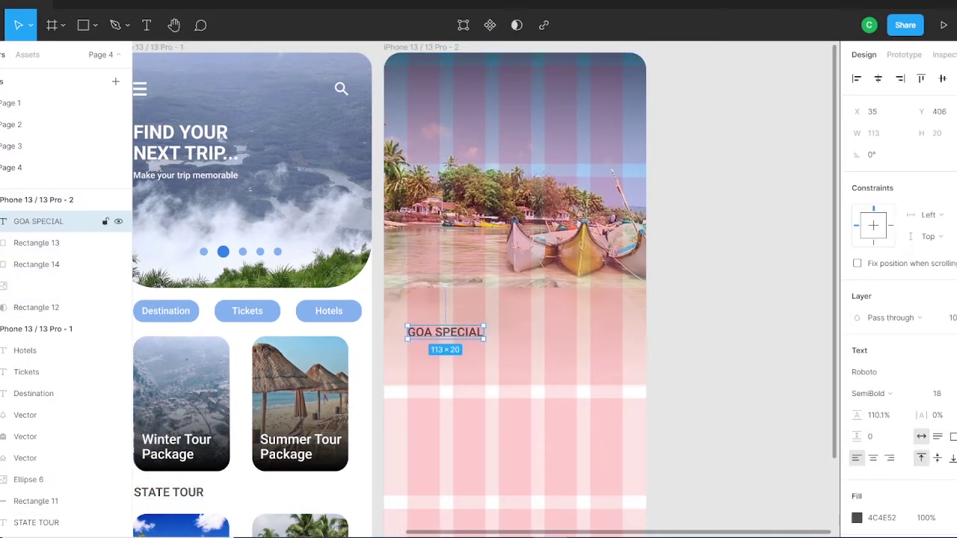
{"action": "type", "text": "24"}
{"action": "key", "text": "Return"}
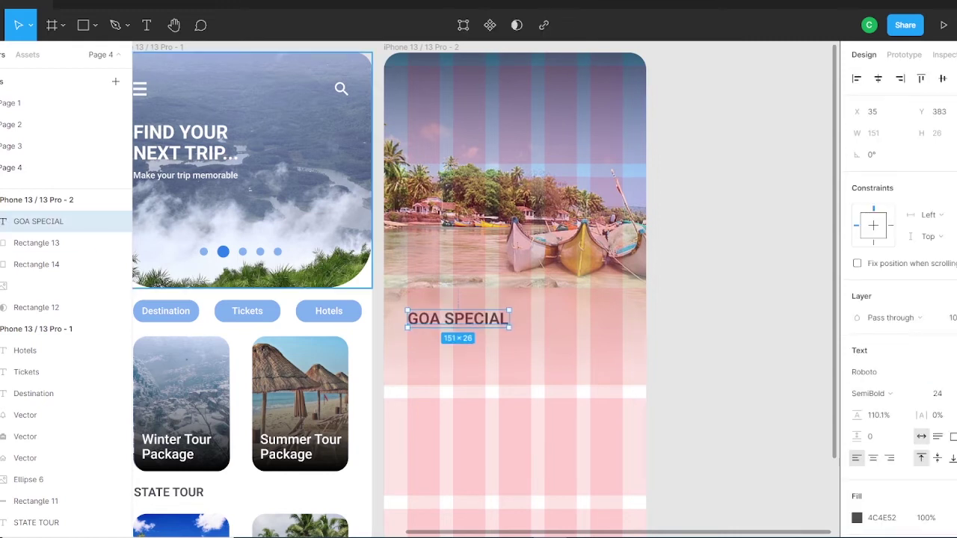
Duplicate GOA SPECIAL below itself and retype it as the ₹ price line
{"action": "key", "text": "ctrl+d"}
{"action": "left_click_drag", "start_coordinate": [457, 331], "coordinate": [458, 344]}
{"action": "key", "text": "Return"}
{"action": "type", "text": "₹6,999 Per Person"}
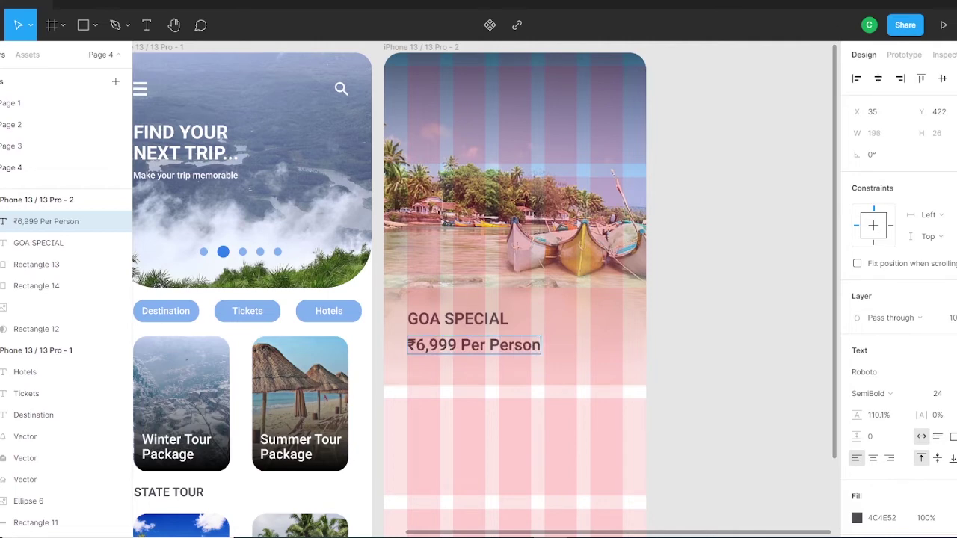
Make 'Per Person' small Regular text and enlarge the ₹6,999 amount to size 21
{"action": "left_click", "coordinate": [886, 393]}
{"action": "key", "text": "Escape"}
{"action": "left_click", "coordinate": [886, 393]}
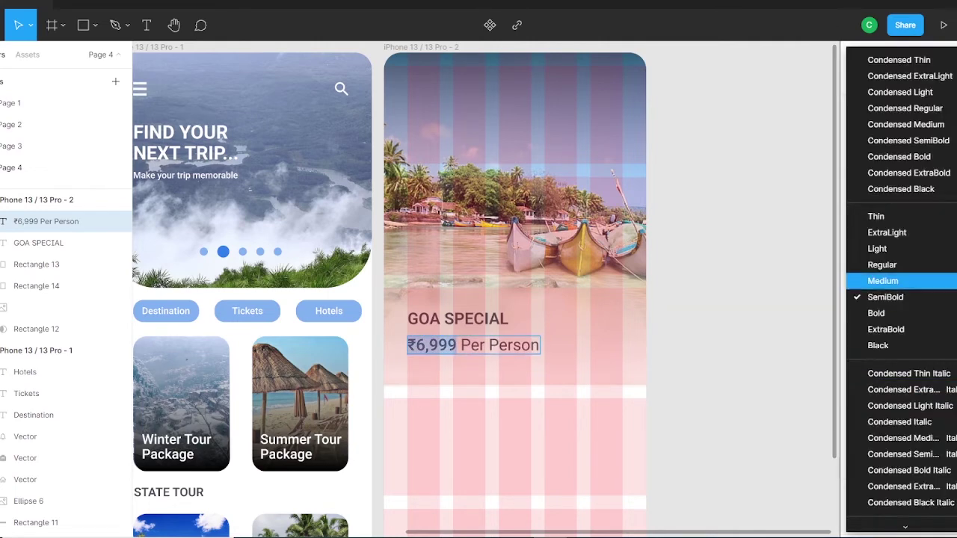
{"action": "left_click", "coordinate": [882, 262]}
{"action": "left_click", "coordinate": [937, 393]}
{"action": "type", "text": "21"}
{"action": "key", "text": "Return"}
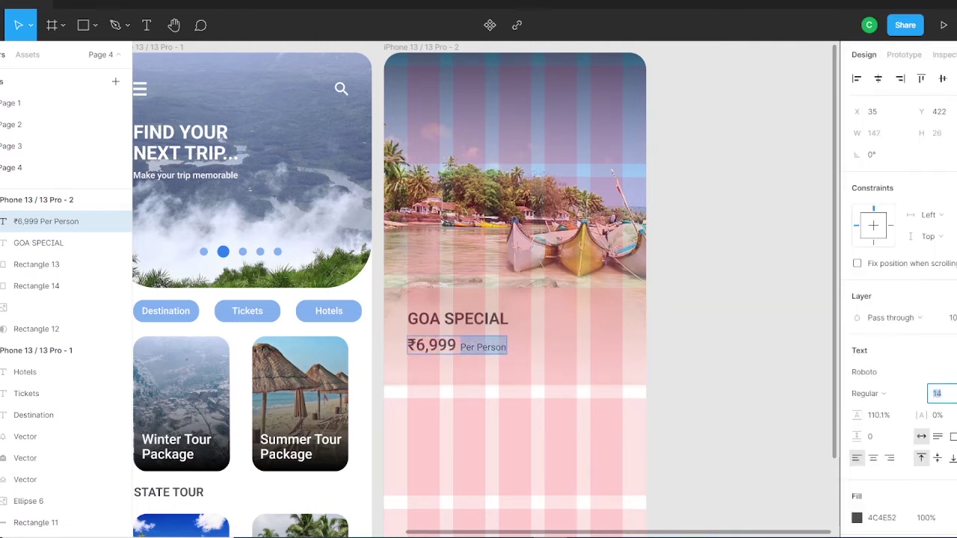
{"action": "left_click_drag", "start_coordinate": [407, 346], "coordinate": [456, 346]}
{"action": "type", "text": "21"}
{"action": "key", "text": "Return"}
{"action": "key", "text": "Escape"}
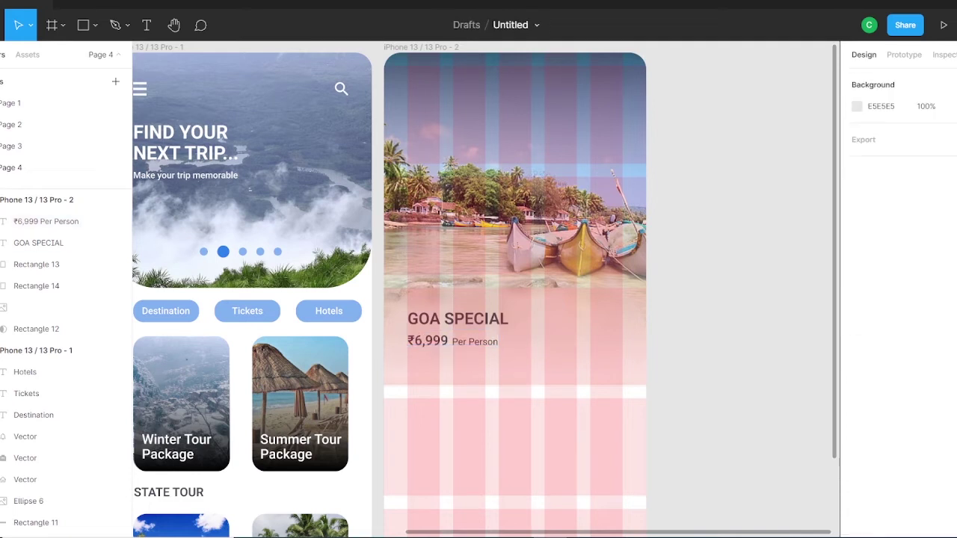
Draw two small grey rectangles beside the Goa screen for pill tags
{"action": "key", "text": "r"}
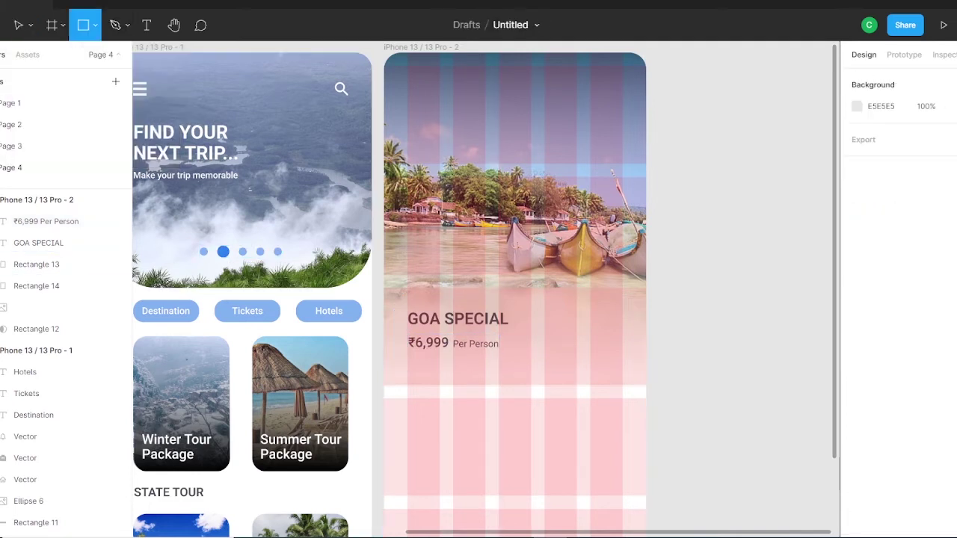
{"action": "mouse_move", "coordinate": [661, 245]}
{"action": "left_mouse_down"}
{"action": "mouse_move", "coordinate": [715, 262]}
{"action": "mouse_move", "coordinate": [780, 263]}
{"action": "left_mouse_up"}
{"action": "key", "text": "r"}
{"action": "left_click", "coordinate": [687, 254], "text": "shift"}
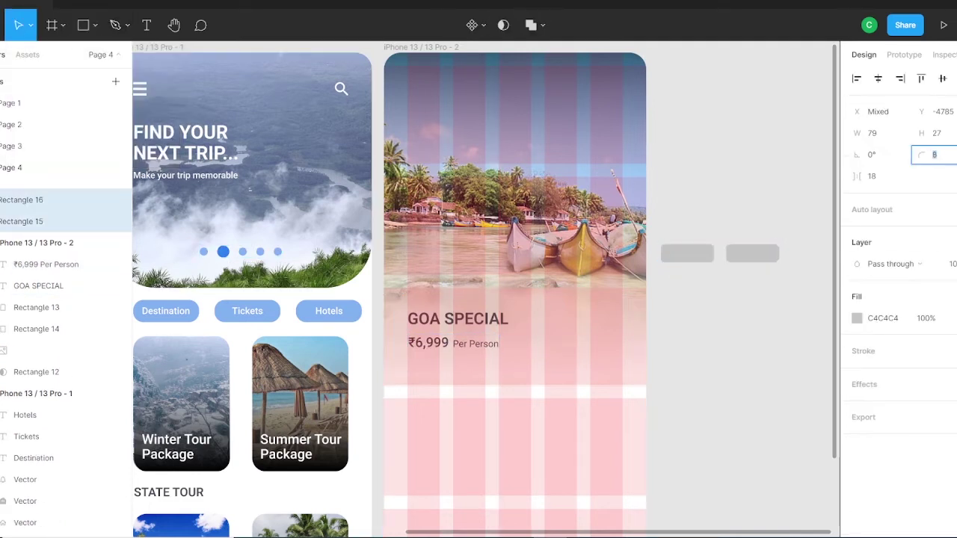
Add smaller Regular-weight '3 Nights' and '4 Days' labels onto the grey pills
{"action": "key", "text": "t"}
{"action": "left_click", "coordinate": [665, 303]}
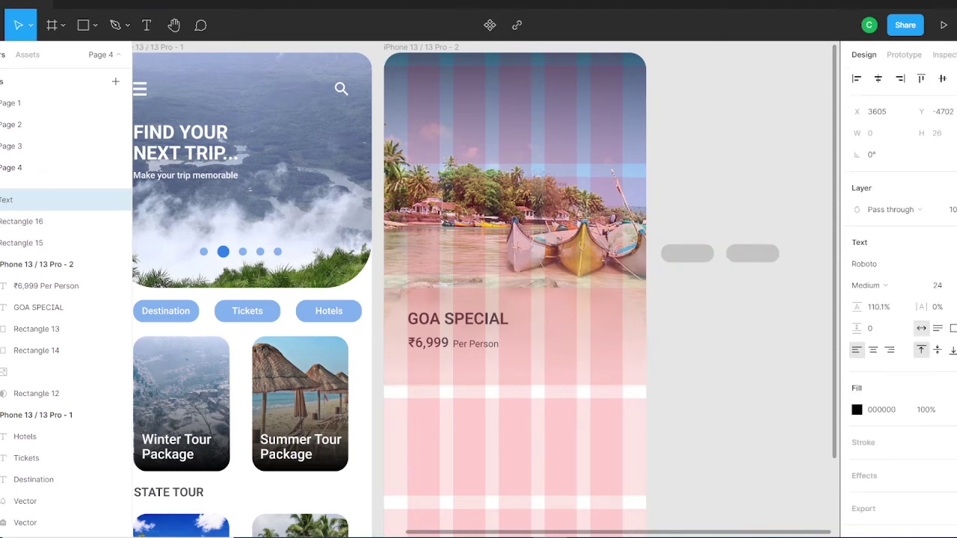
{"action": "type", "text": "3 Nights"}
{"action": "left_click_drag", "start_coordinate": [673, 309], "coordinate": [772, 303]}
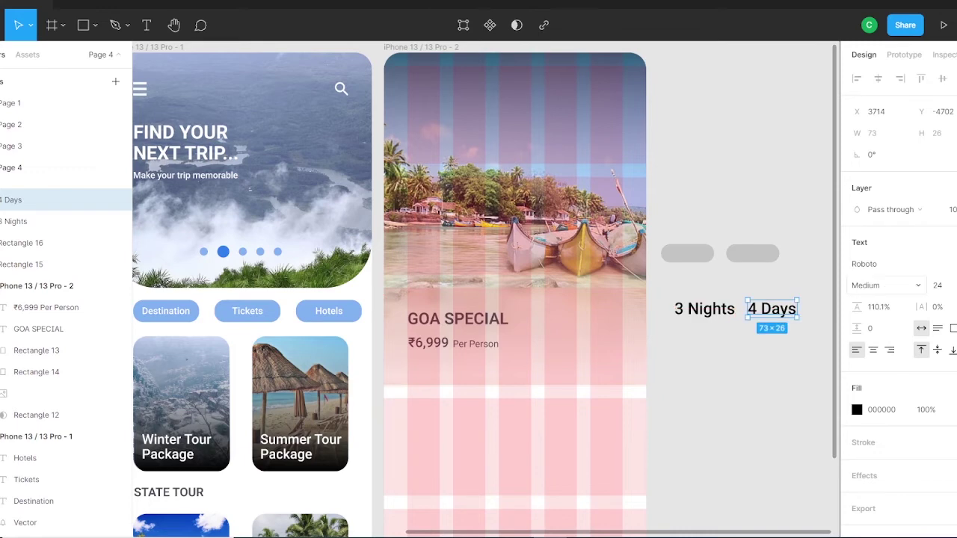
{"action": "left_click", "coordinate": [704, 309], "text": "shift"}
{"action": "key", "text": "Escape"}
{"action": "left_click", "coordinate": [705, 305], "text": "shift"}
{"action": "key", "text": "Escape"}
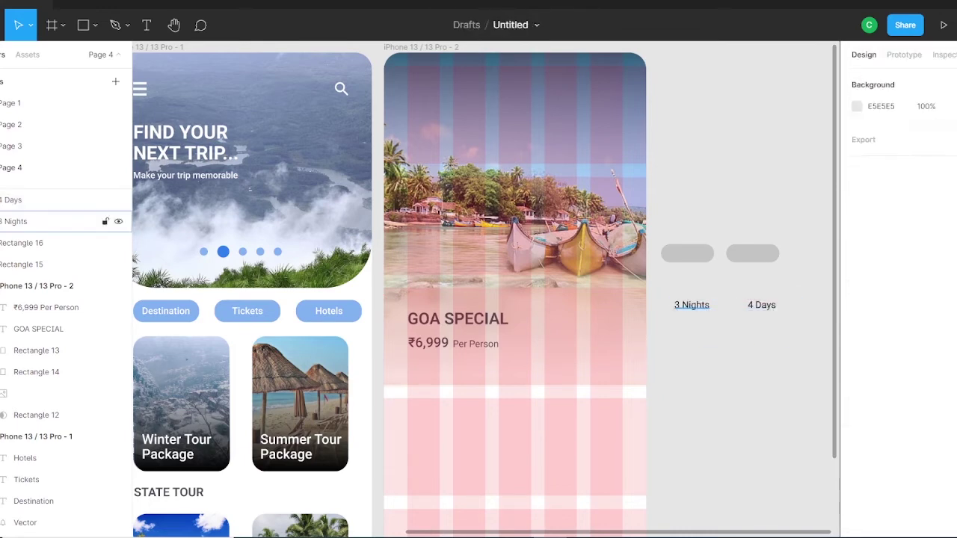
{"action": "left_click_drag", "start_coordinate": [761, 305], "coordinate": [761, 261]}
{"action": "key", "text": "Escape"}
Move both pills with their labels into the Goa screen just below the price
{"action": "left_click_drag", "start_coordinate": [655, 220], "coordinate": [785, 284]}
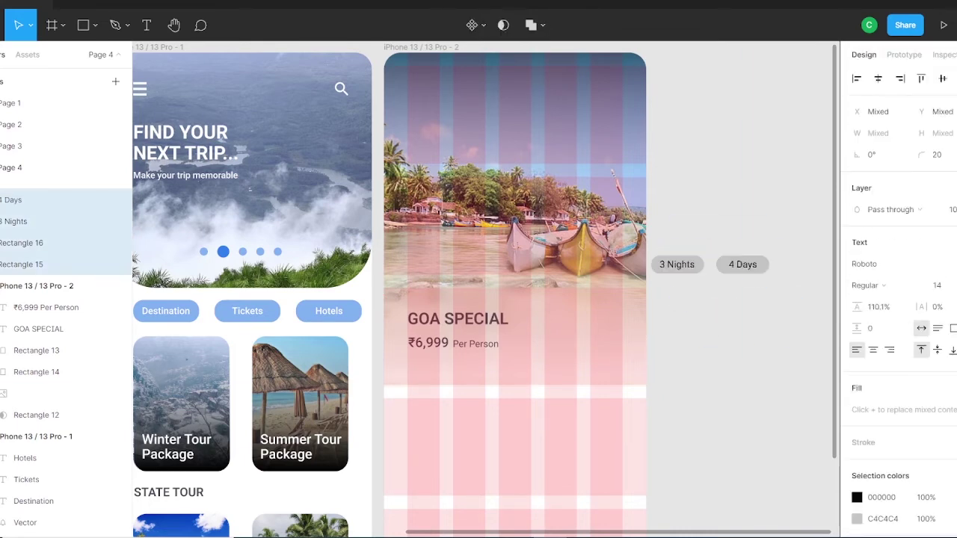
{"action": "left_click_drag", "start_coordinate": [688, 253], "coordinate": [433, 368]}
{"action": "key", "text": "Down"}
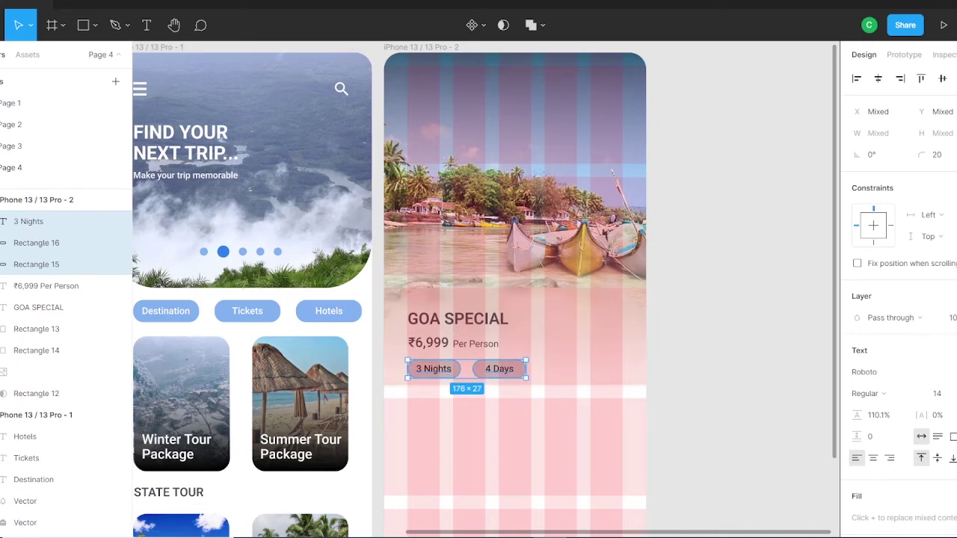
{"action": "scroll", "coordinate": [516, 299], "scroll_direction": "down", "scroll_amount": 5}
Recolour the 3 Nights and 4 Days labels and fill the pills light blue-purple
{"action": "left_click", "coordinate": [500, 183], "text": "ctrl"}
{"action": "left_click", "coordinate": [433, 183], "text": "ctrl+shift"}
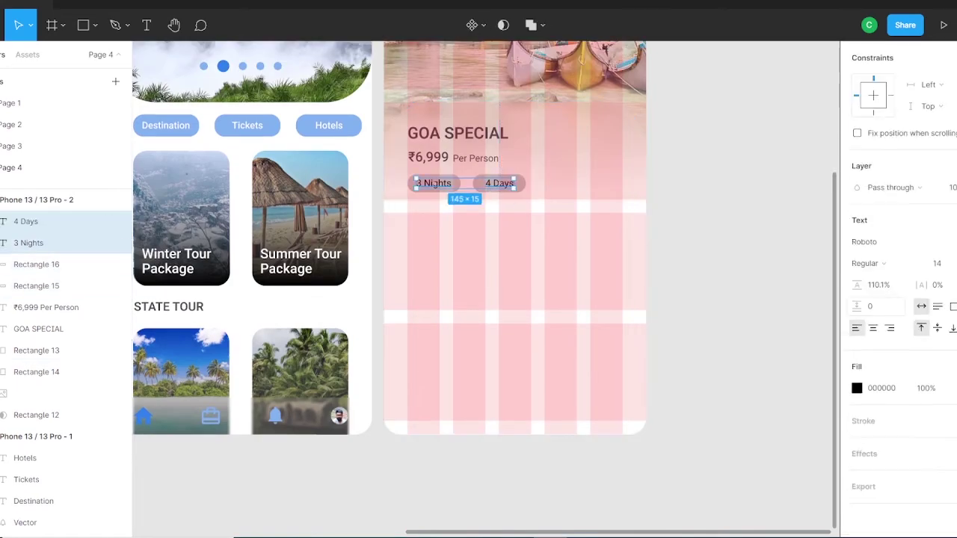
{"action": "left_click", "coordinate": [857, 388]}
{"action": "left_click", "coordinate": [36, 264]}
{"action": "left_click", "coordinate": [36, 286], "text": "shift"}
{"action": "left_click", "coordinate": [855, 402]}
{"action": "left_click", "coordinate": [777, 489]}
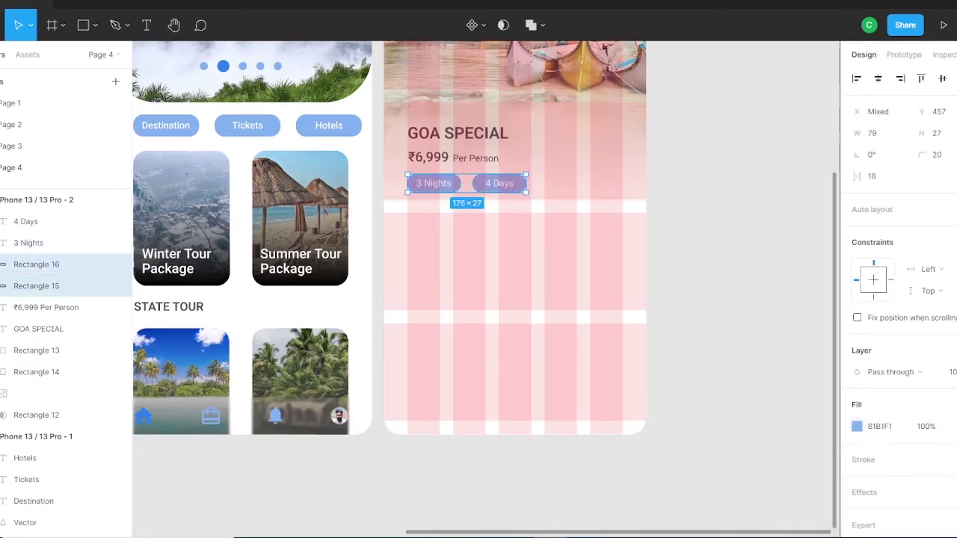
{"action": "key", "text": "Escape"}
Draw a 320×330 text box below the pills, deleting an unwanted first attempt
{"action": "key", "text": "t"}
{"action": "left_click_drag", "start_coordinate": [408, 213], "coordinate": [623, 435]}
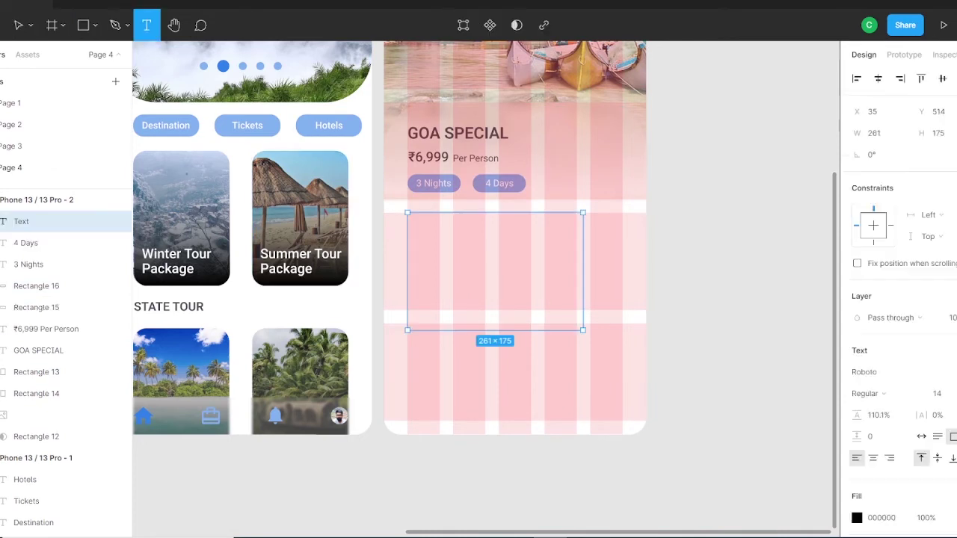
{"action": "type", "text": "The"}
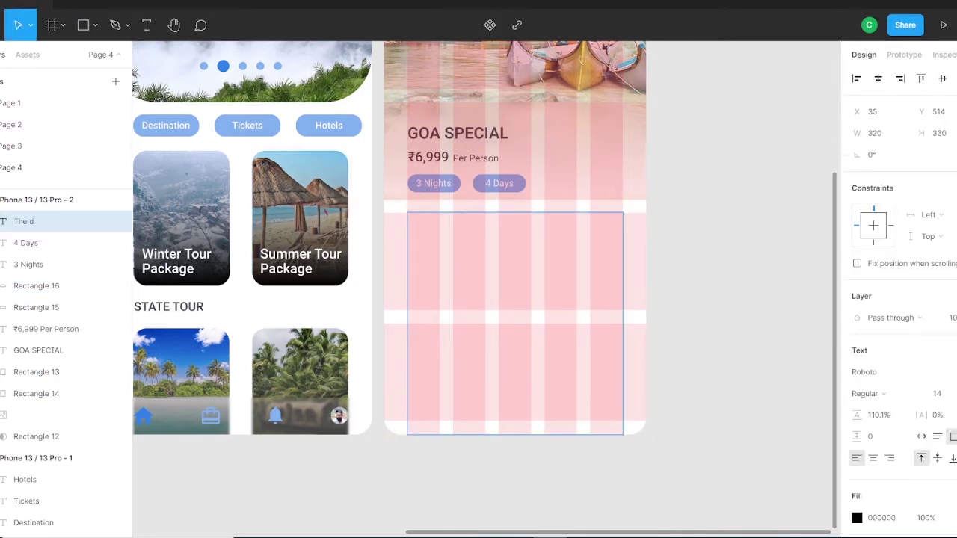
{"action": "scroll", "coordinate": [897, 299], "scroll_direction": "down", "scroll_amount": 2}
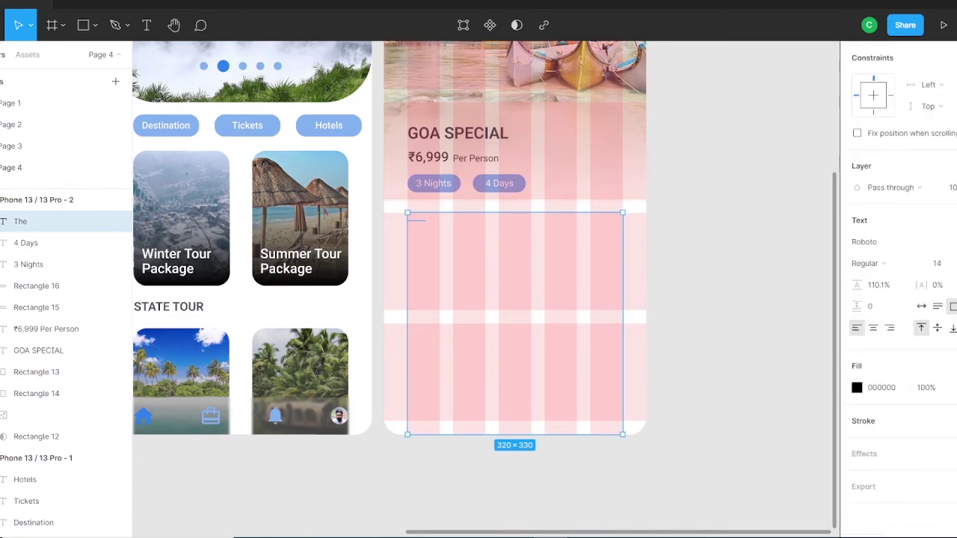
{"action": "key", "text": "Escape"}
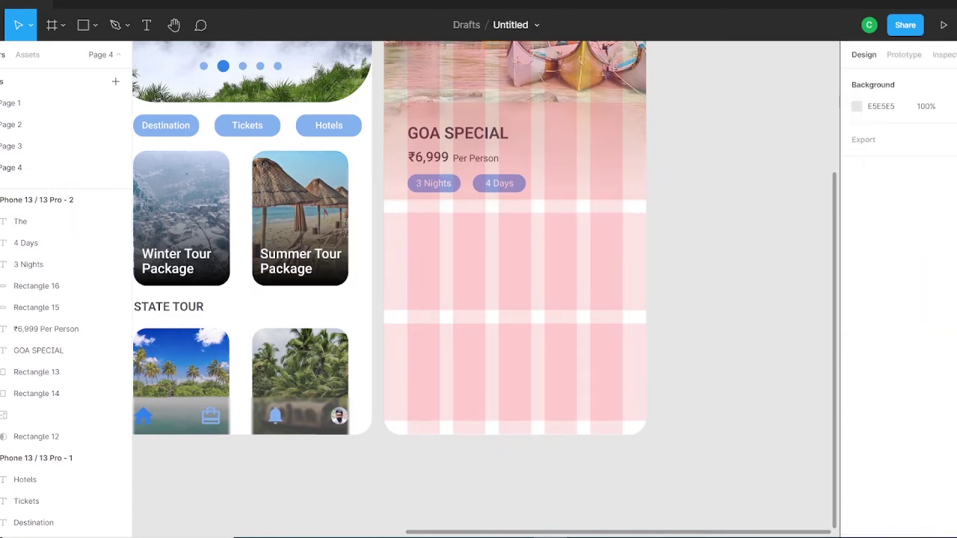
{"action": "key", "text": "ctrl+z"}
{"action": "key", "text": "Delete"}
{"action": "key", "text": "t"}
{"action": "left_click_drag", "start_coordinate": [407, 213], "coordinate": [622, 435]}
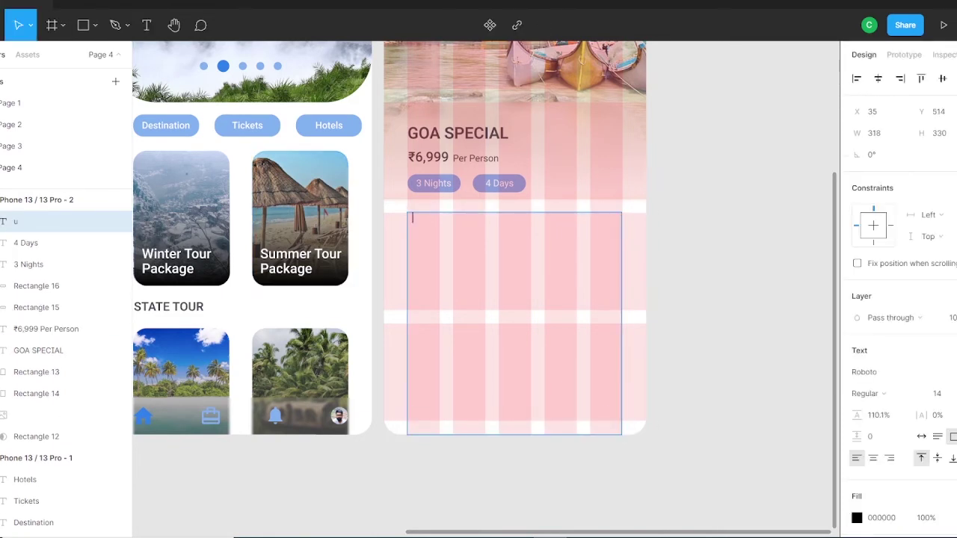
{"action": "left_click", "coordinate": [857, 517]}
{"action": "key", "text": "Escape"}
Give the text box a darker colour, move it beside the screen, and type the Goa paragraph
{"action": "key", "text": "Escape"}
{"action": "key", "text": "t"}
{"action": "left_click_drag", "start_coordinate": [408, 213], "coordinate": [622, 434]}
{"action": "key", "text": "Escape"}
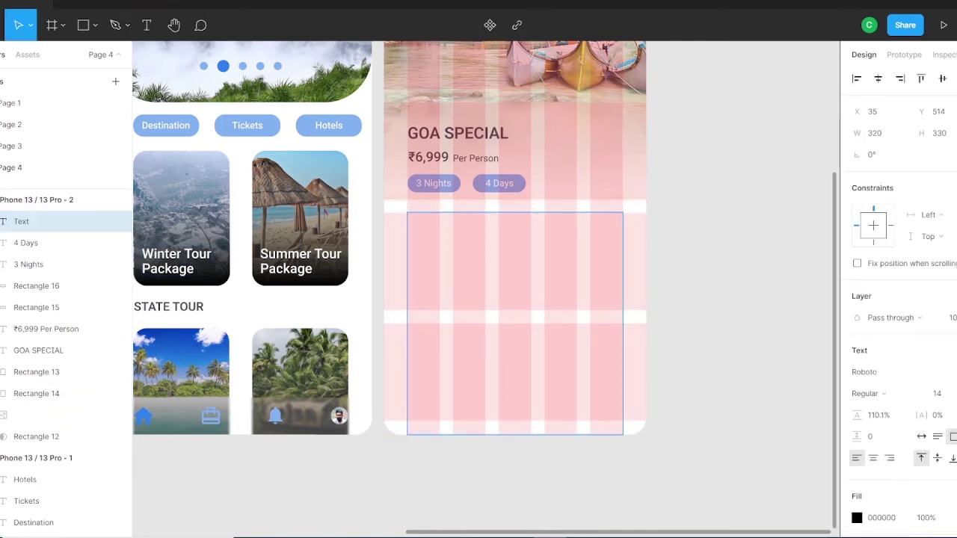
{"action": "left_click", "coordinate": [857, 518]}
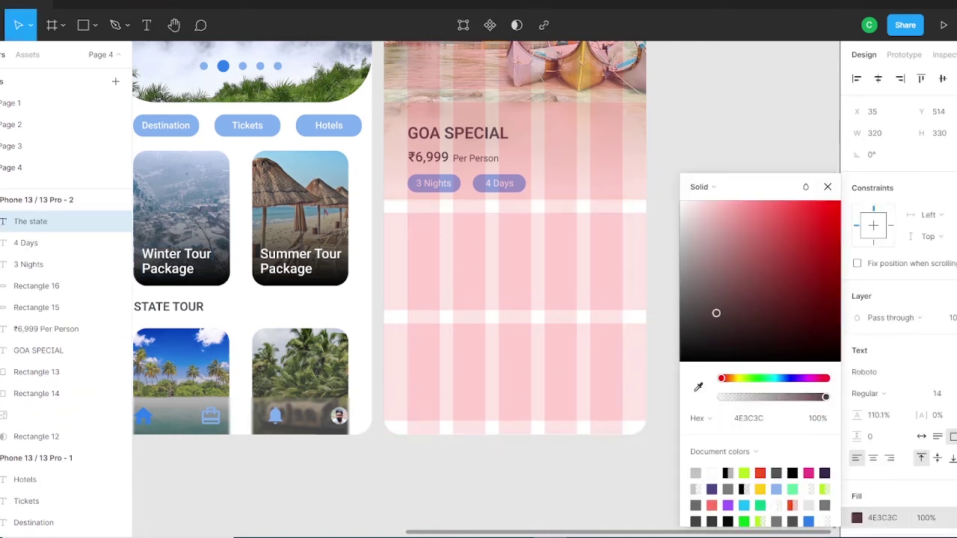
{"action": "left_click", "coordinate": [773, 336]}
{"action": "key", "text": "Escape"}
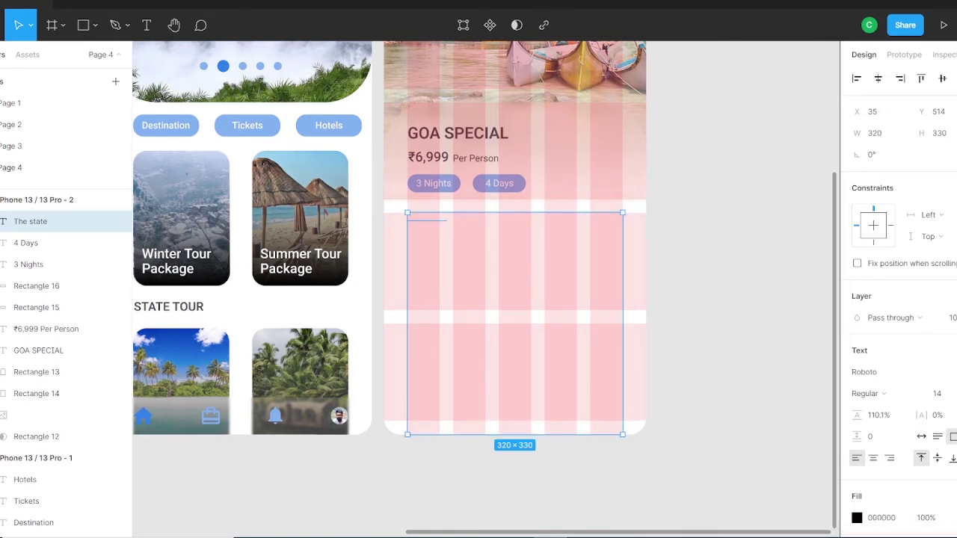
{"action": "left_click_drag", "start_coordinate": [514, 323], "coordinate": [804, 316]}
{"action": "scroll", "coordinate": [479, 299], "scroll_direction": "right", "scroll_amount": 3}
{"action": "type", "text": "of Goa, in India, is famous for its beaches and places of worship. Tourism is its primary industry and is generally focused on the coastal areas of Goa with decresed tourist act"}
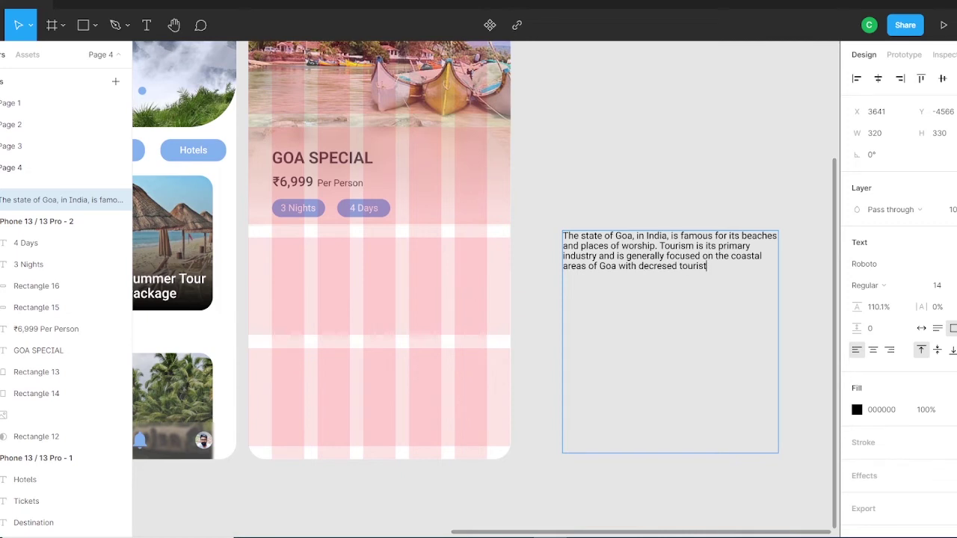
{"action": "type", "text": "ivity inland. Maj"}
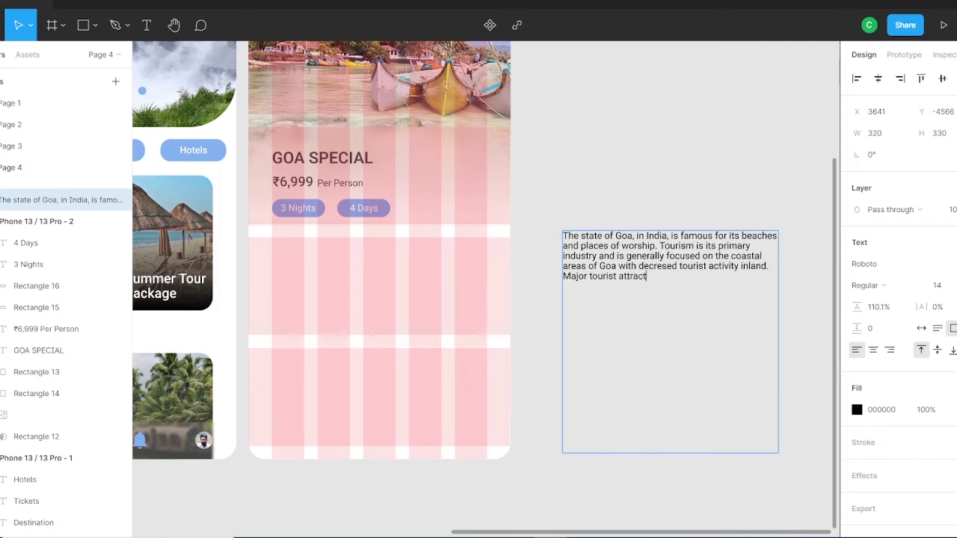
{"action": "type", "text": "or tourist attractions include Born Je"}
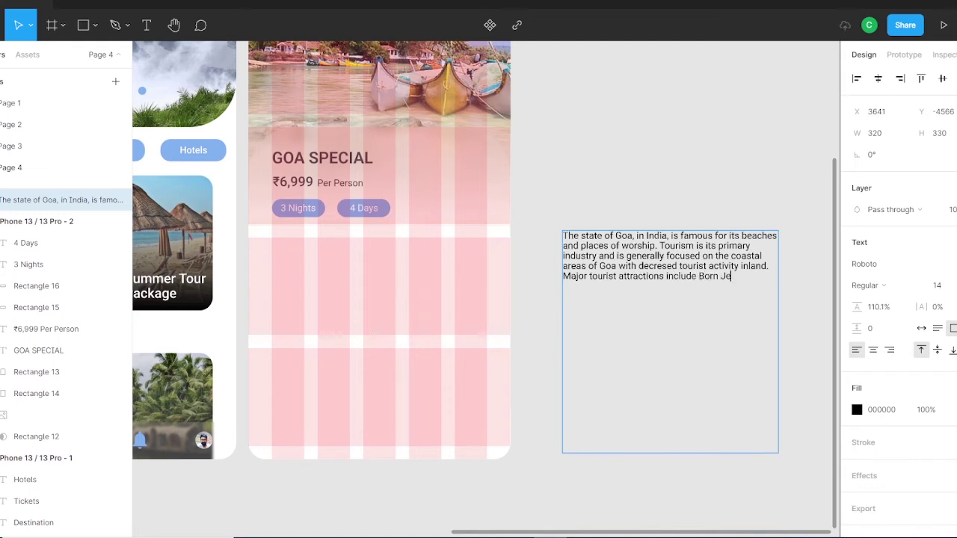
{"action": "type", "text": "sus Basilica, Fort Aguada, a wax "}
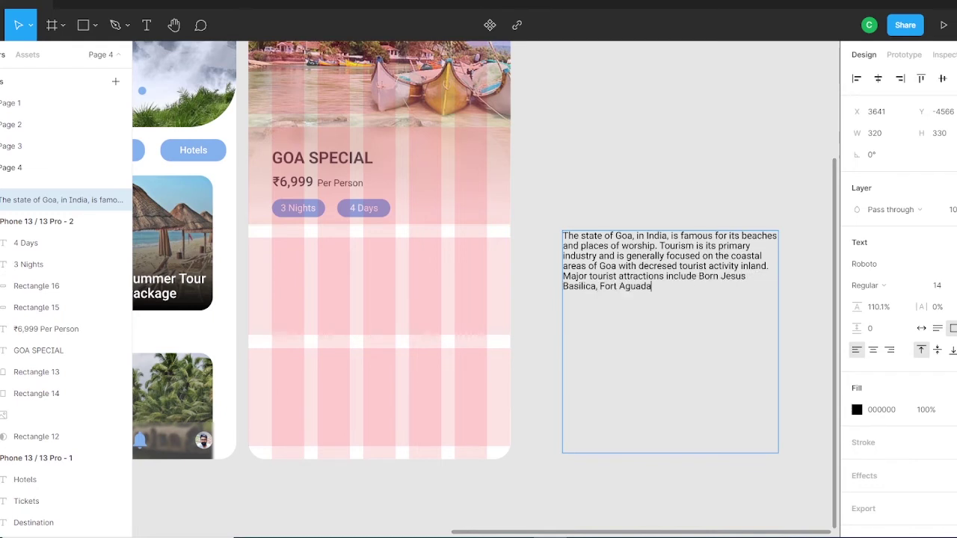
{"action": "type", "text": "museum o"}
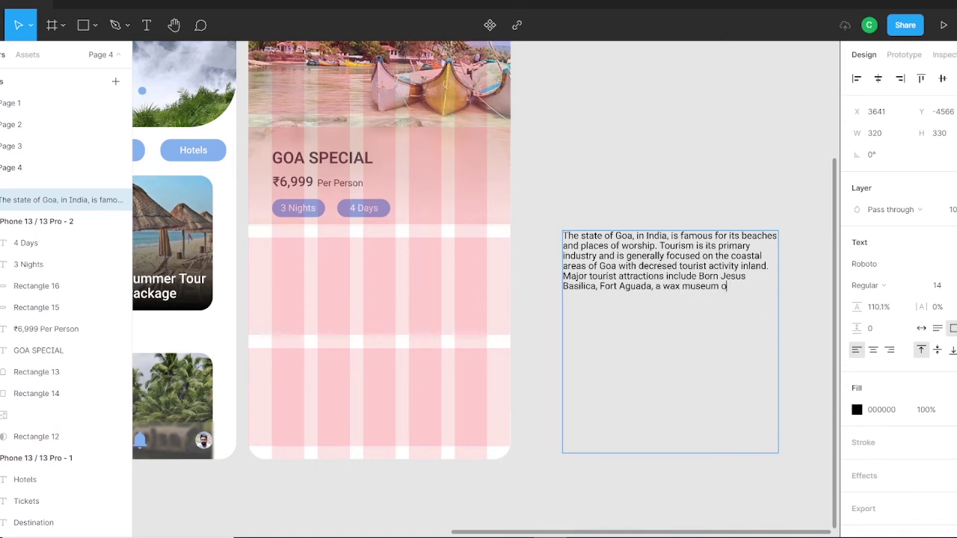
{"action": "type", "text": "n Indian culture"}
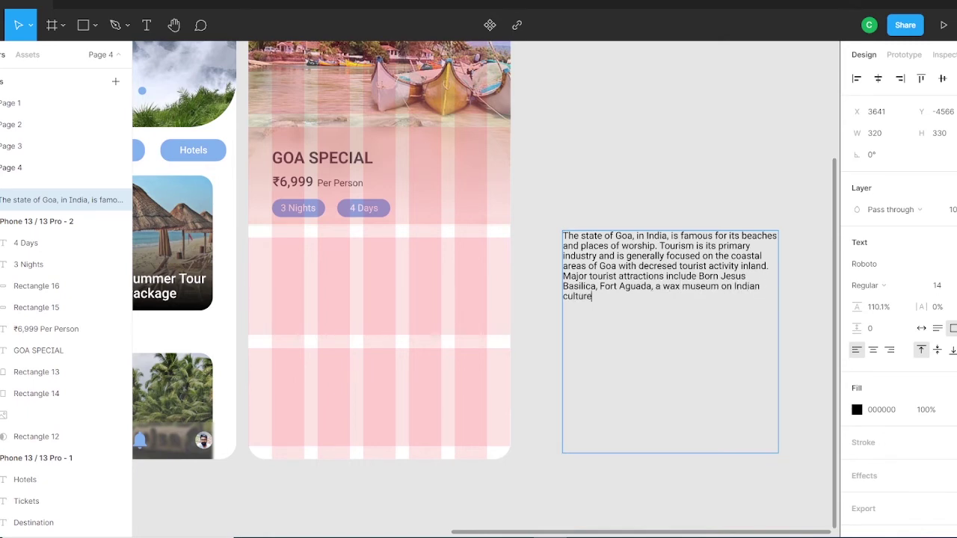
{"action": "type", "text": " and a heritage museum"}
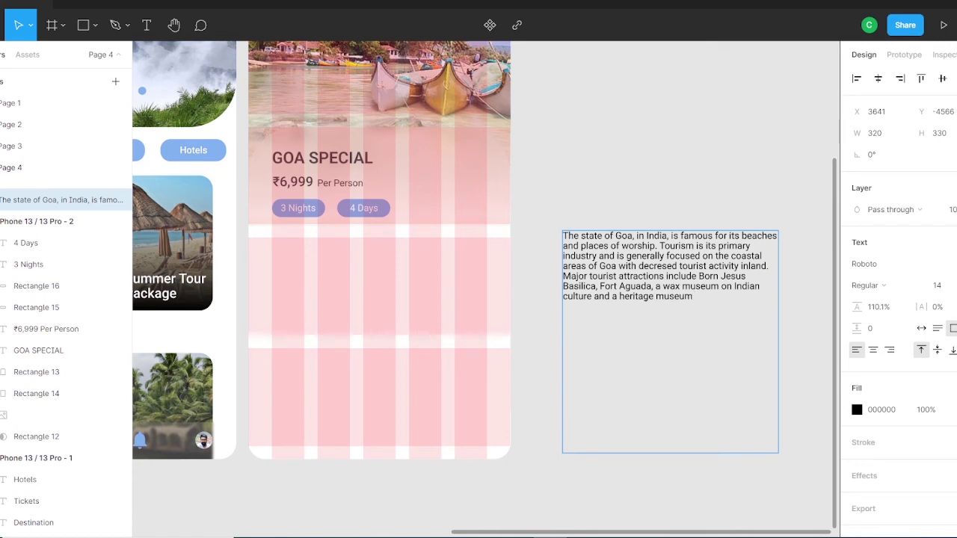
{"action": "type", "text": ". The Churches and C"}
{"action": "type", "text": "onvents of Goa have been declar"}
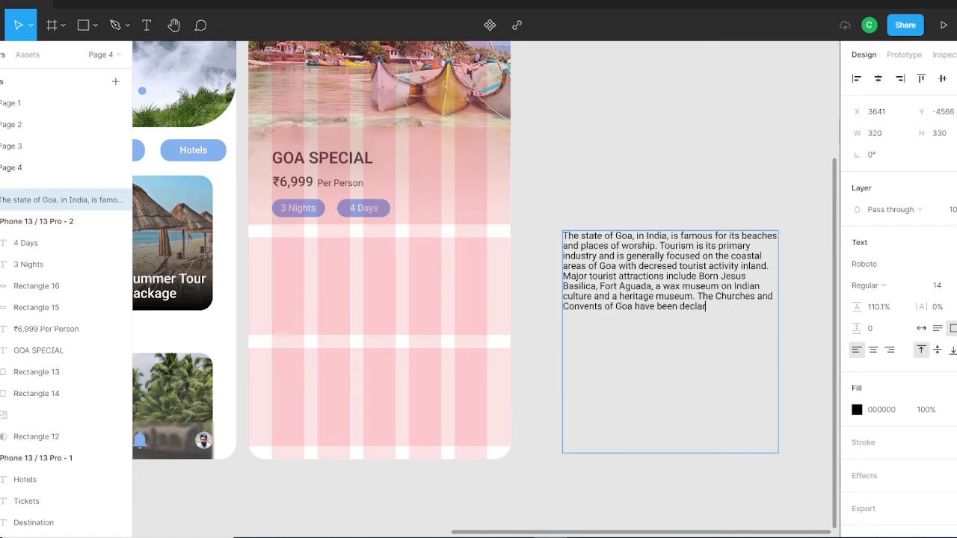
{"action": "type", "text": "ed a World Heritage Site"}
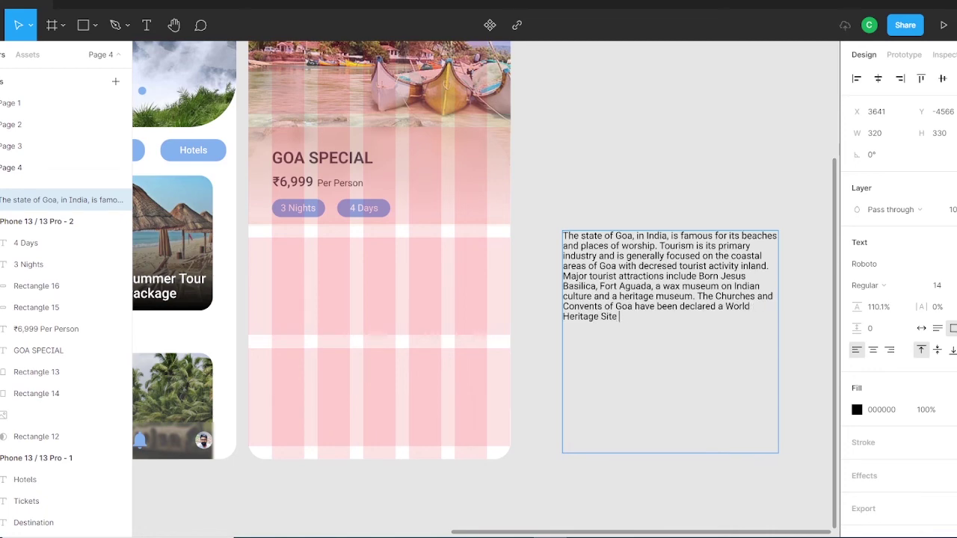
{"action": "type", "text": " by UNESCO."}
Place the Goa description paragraph on the card below the nights and days tags
{"action": "key", "text": "Escape"}
{"action": "left_click_drag", "start_coordinate": [671, 341], "coordinate": [377, 342]}
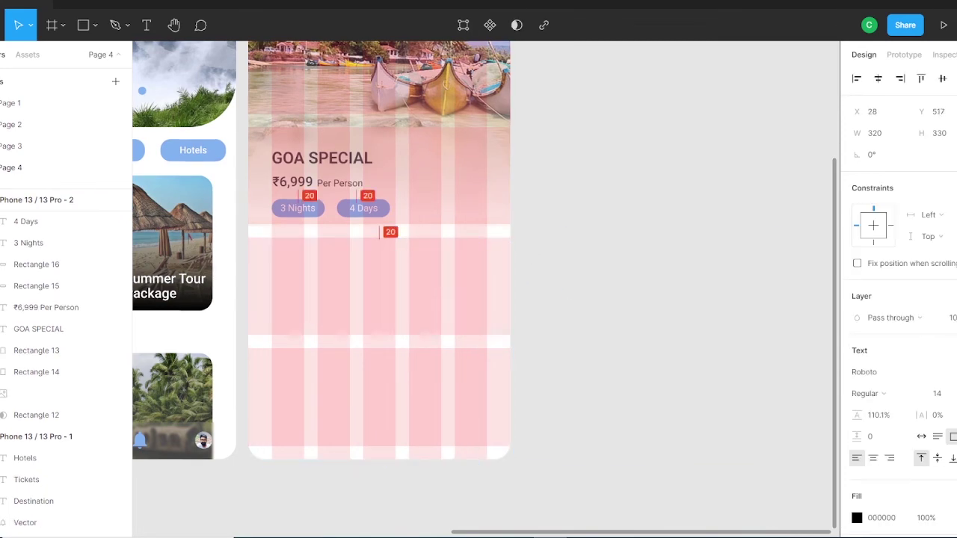
{"action": "mouse_move", "coordinate": [377, 342]}
{"action": "left_mouse_down"}
{"action": "mouse_move", "coordinate": [560, 352]}
{"action": "mouse_move", "coordinate": [543, 357]}
{"action": "left_mouse_up"}
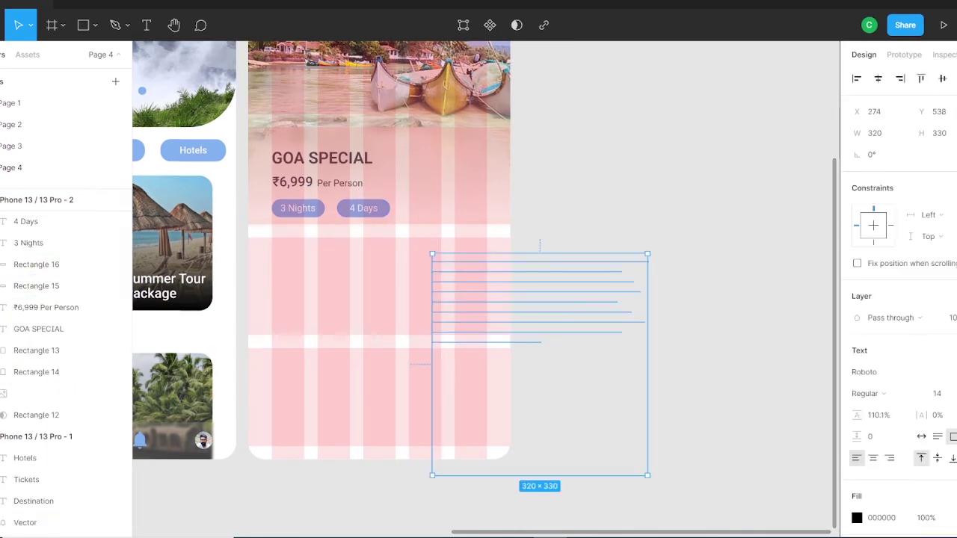
{"action": "mouse_move", "coordinate": [542, 357]}
{"action": "left_mouse_down"}
{"action": "mouse_move", "coordinate": [350, 339]}
{"action": "mouse_move", "coordinate": [381, 330]}
{"action": "left_mouse_up"}
{"action": "left_click", "coordinate": [462, 175]}
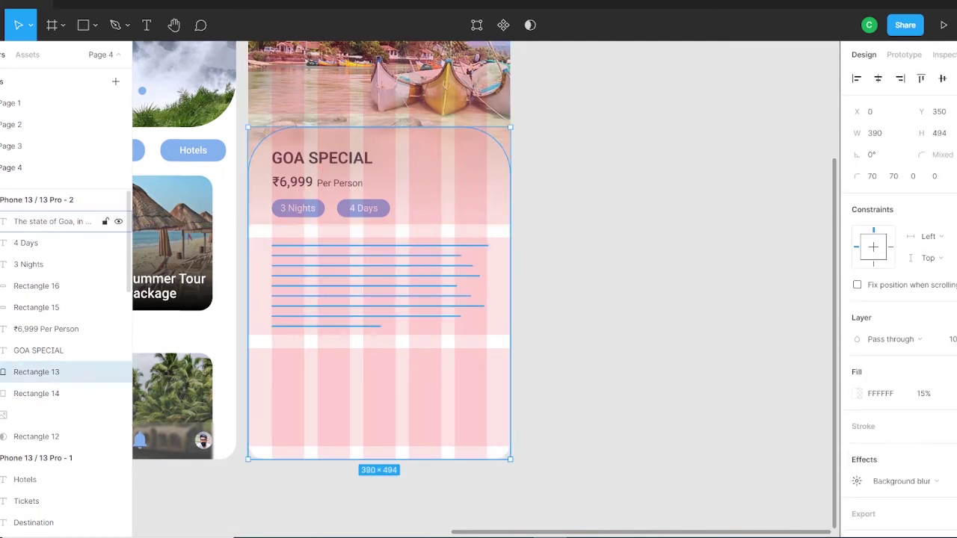
{"action": "left_click", "coordinate": [377, 284]}
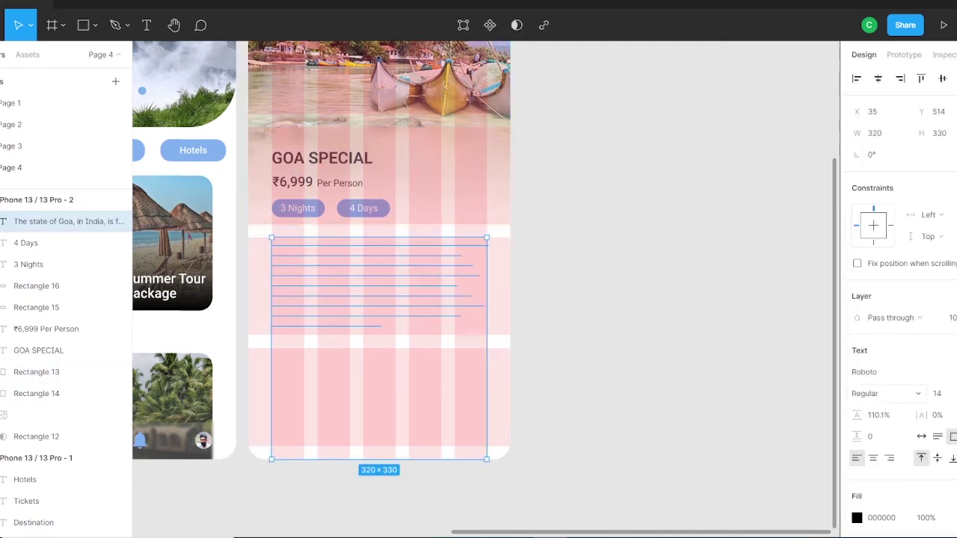
Set the paragraph to font size 16, line height 150% and letter spacing 2%
{"action": "left_click_drag", "start_coordinate": [60, 222], "coordinate": [60, 195]}
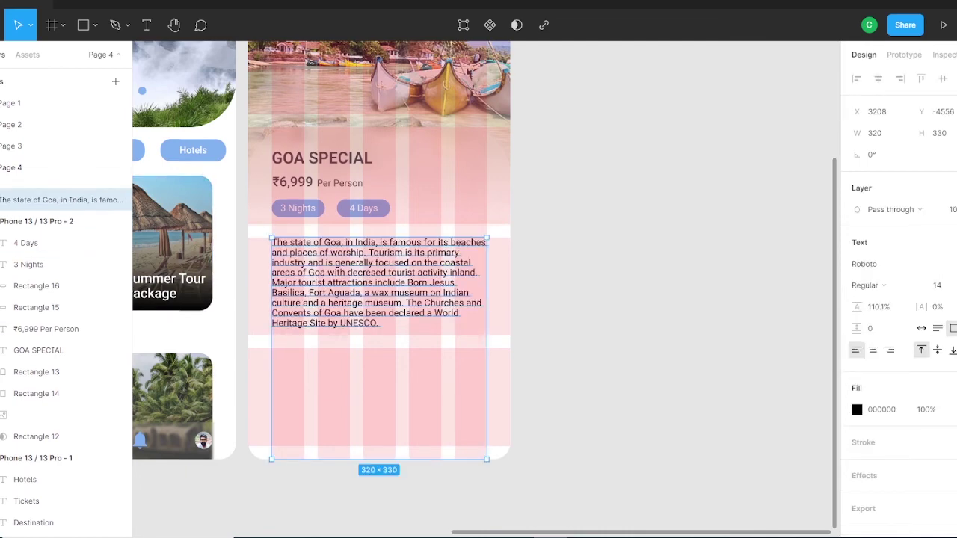
{"action": "left_click_drag", "start_coordinate": [856, 306], "coordinate": [898, 307]}
{"action": "key", "text": "Up"}
{"action": "key", "text": "Up"}
{"action": "key", "text": "Up"}
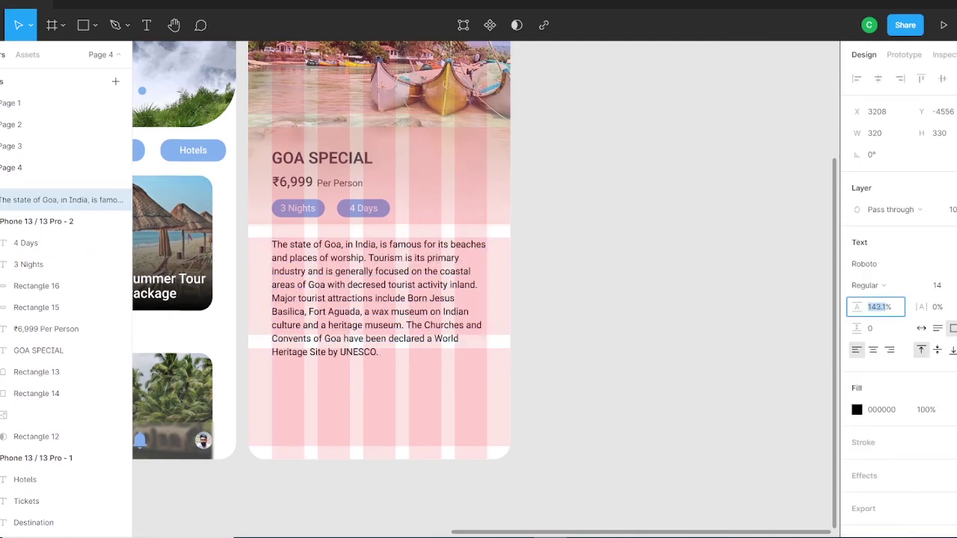
{"action": "key", "text": "shift+Tab"}
{"action": "type", "text": "16"}
{"action": "key", "text": "Return"}
{"action": "key", "text": "Tab"}
{"action": "key", "text": "Tab"}
{"action": "key", "text": "Up"}
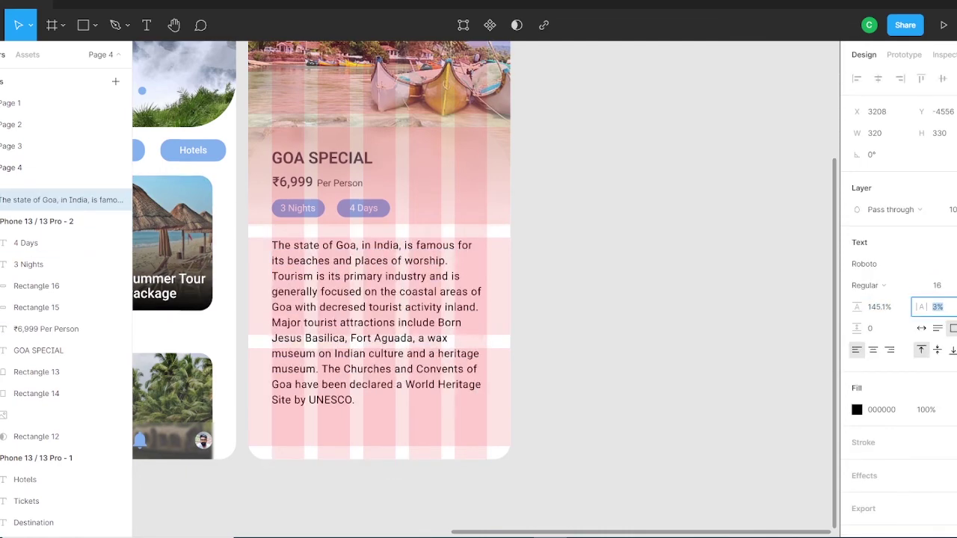
{"action": "key", "text": "Up"}
{"action": "key", "text": "shift+Tab"}
{"action": "key", "text": "Up"}
{"action": "key", "text": "Up"}
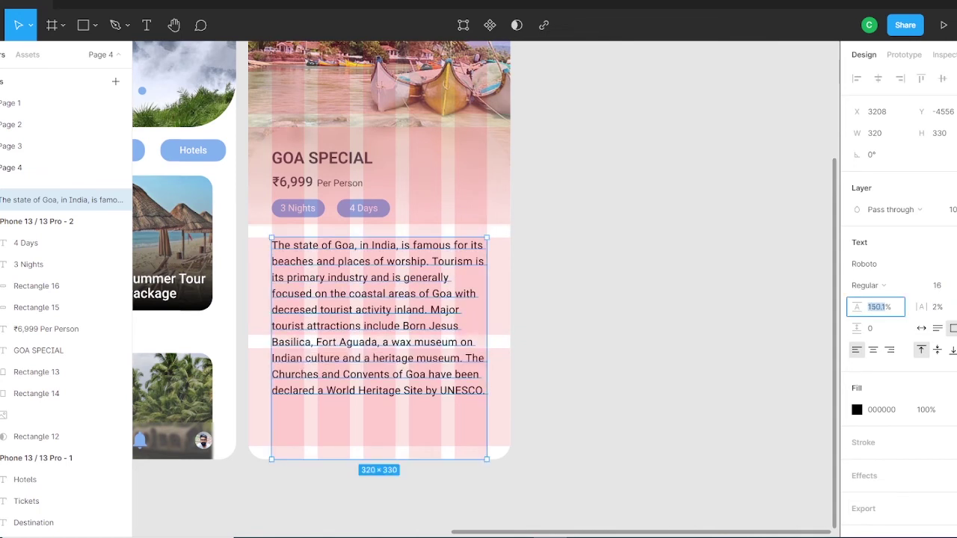
Colour the paragraph text grey 828282
{"action": "left_click", "coordinate": [857, 410]}
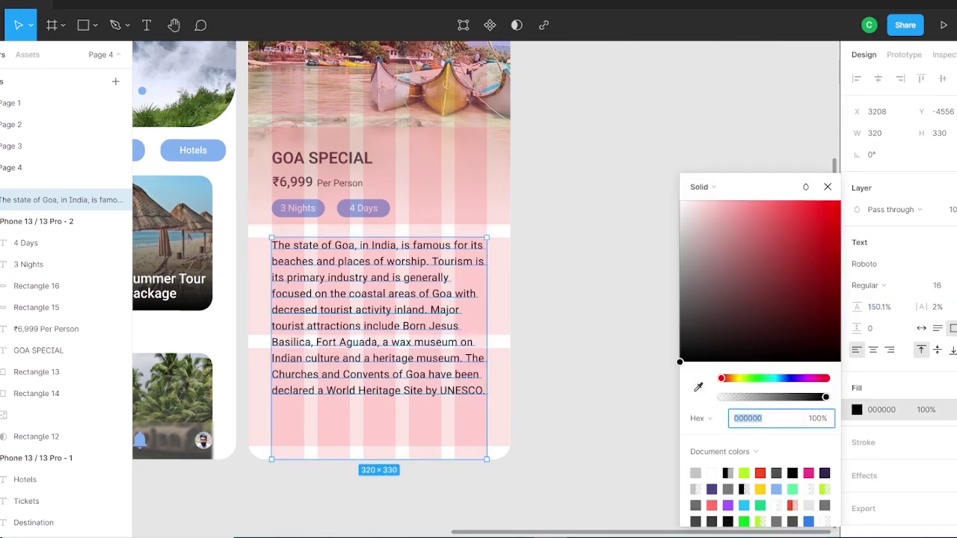
{"action": "type", "text": "828282"}
{"action": "key", "text": "Return"}
{"action": "key", "text": "Escape"}
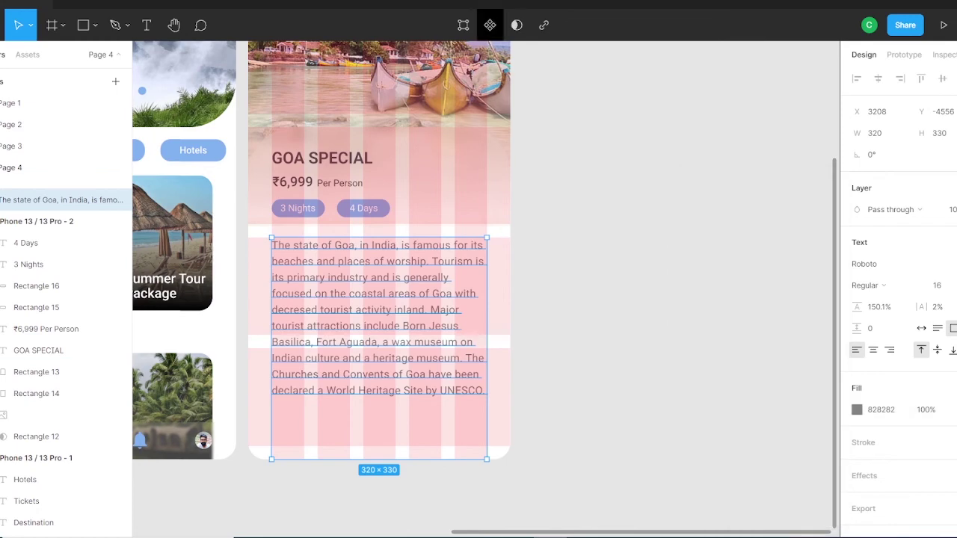
Copy the home screen's bottom nav bar into the Goa screen and group it
{"action": "scroll", "coordinate": [479, 284], "scroll_direction": "left", "scroll_amount": 5}
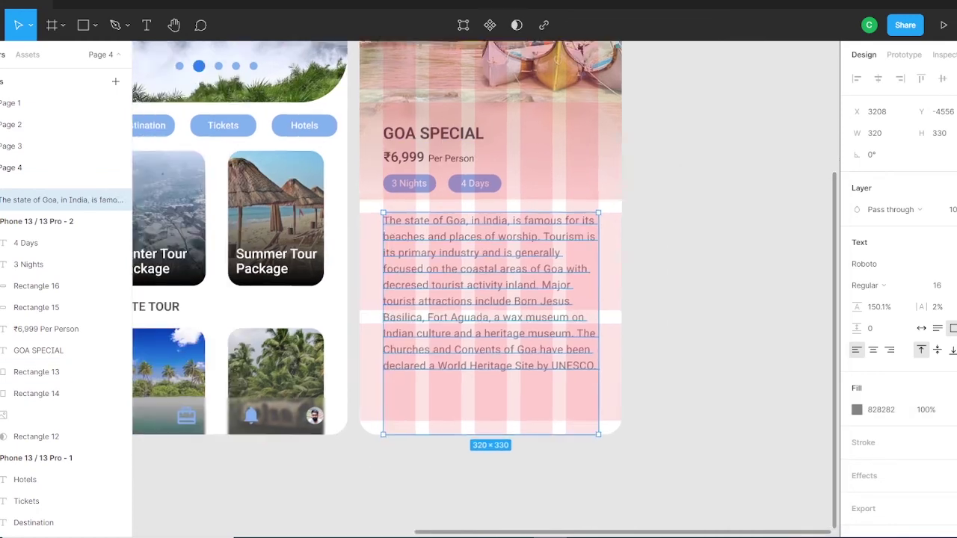
{"action": "scroll", "coordinate": [479, 284], "scroll_direction": "up", "scroll_amount": 2}
{"action": "left_click", "coordinate": [35, 374]}
{"action": "left_click", "coordinate": [24, 288], "text": "shift"}
{"action": "left_click_drag", "start_coordinate": [466, 397], "coordinate": [740, 397]}
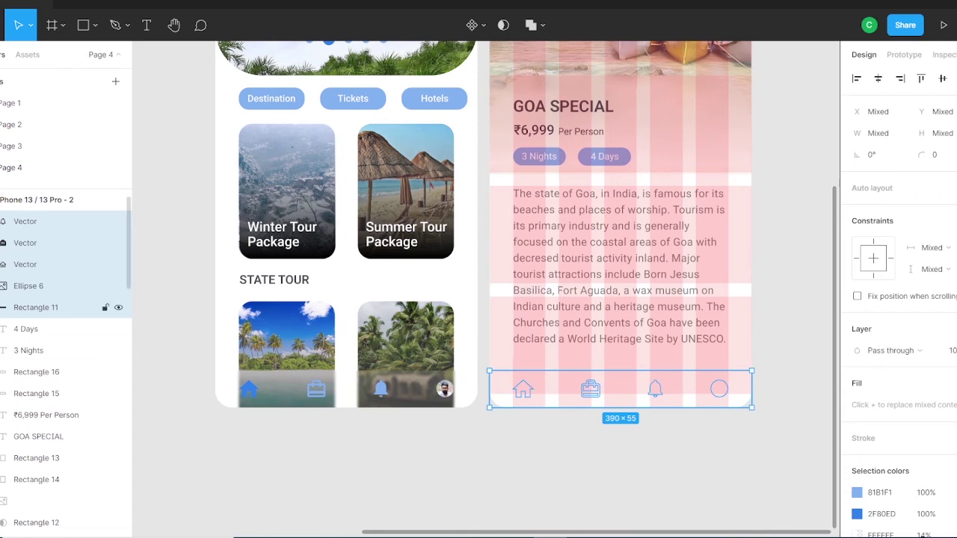
{"action": "key", "text": "ctrl+g"}
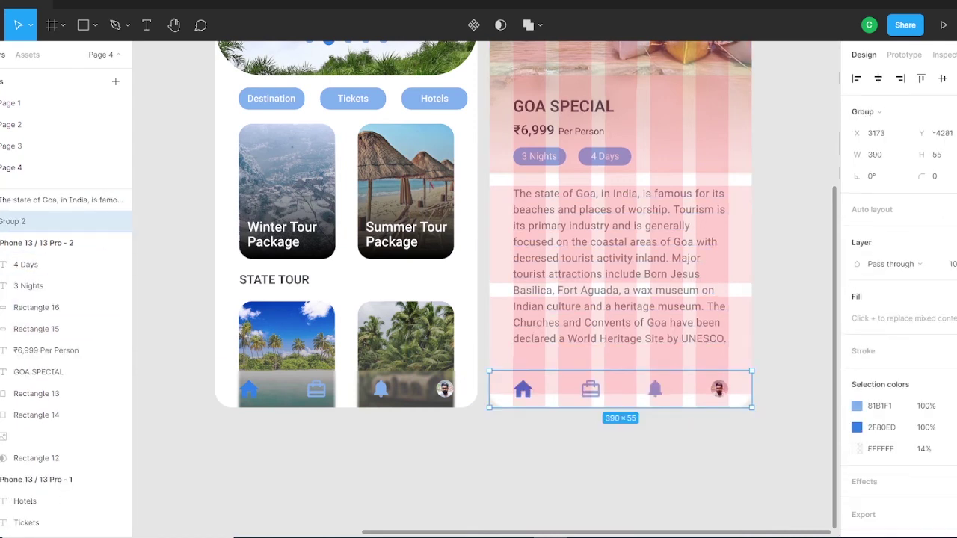
Draw a button rectangle with corner radius 20 and add a 'Book now' text label
{"action": "left_click", "coordinate": [87, 25]}
{"action": "left_click", "coordinate": [45, 56]}
{"action": "left_click_drag", "start_coordinate": [341, 451], "coordinate": [416, 473]}
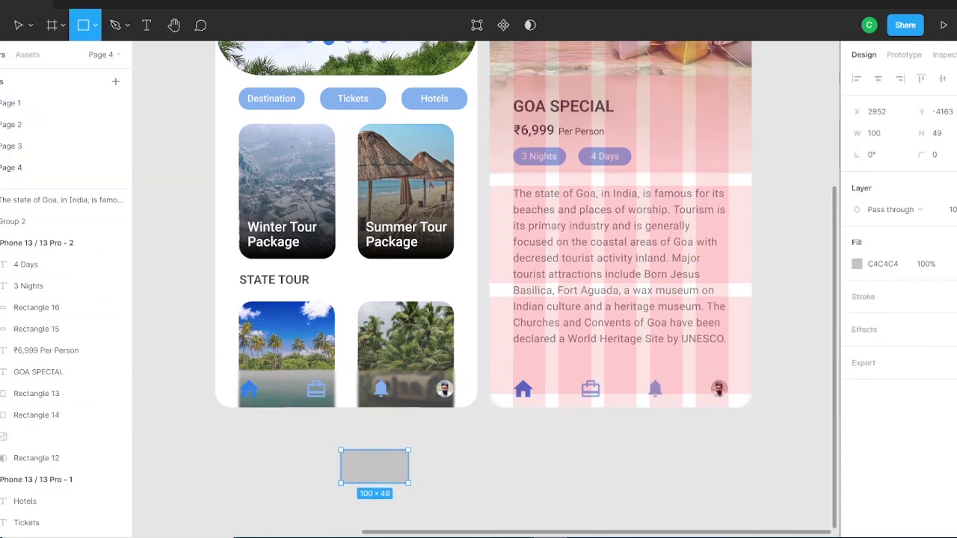
{"action": "type", "text": "20"}
{"action": "key", "text": "Return"}
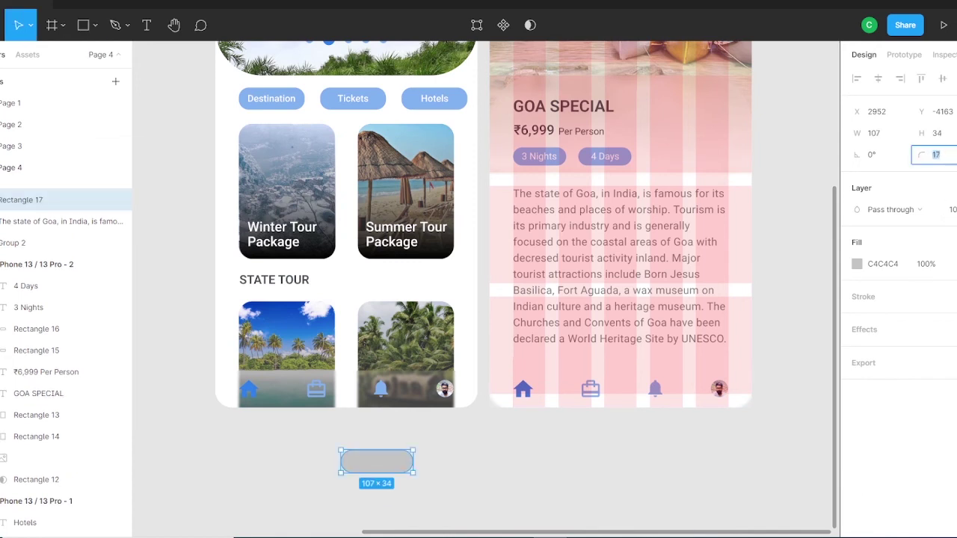
{"action": "key", "text": "Escape"}
{"action": "key", "text": "t"}
{"action": "left_click", "coordinate": [474, 473]}
{"action": "type", "text": "Book now"}
{"action": "key", "text": "Escape"}
{"action": "left_click", "coordinate": [376, 461]}
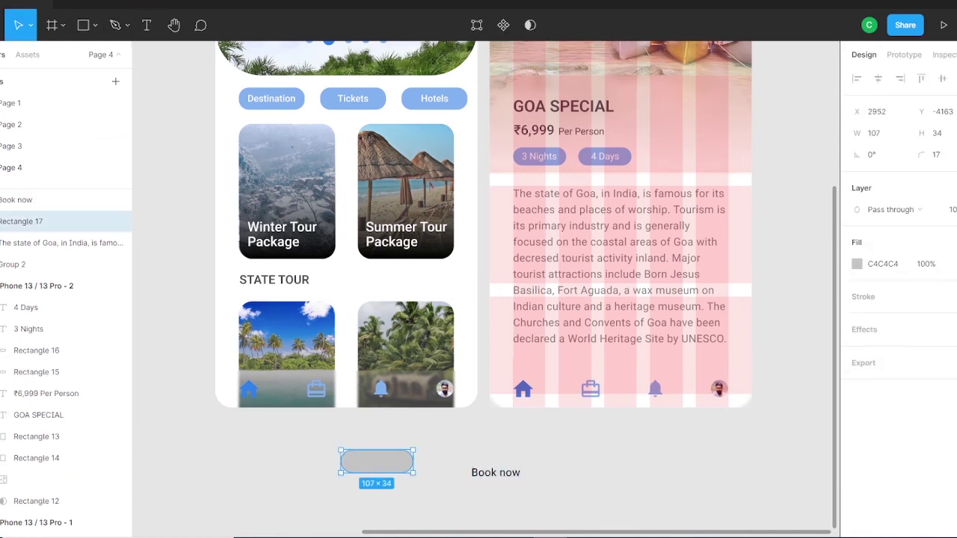
Make the rectangle blue and put the medium-weight, white 'Book now' label on it
{"action": "left_click", "coordinate": [857, 409]}
{"action": "left_click", "coordinate": [728, 522]}
{"action": "left_click_drag", "start_coordinate": [496, 472], "coordinate": [367, 461]}
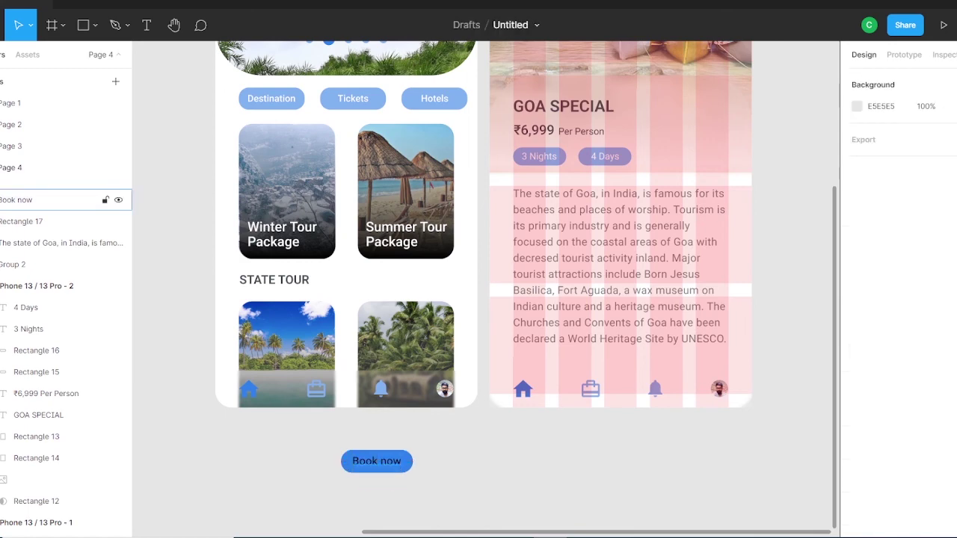
{"action": "left_click", "coordinate": [16, 199]}
{"action": "left_click", "coordinate": [21, 221], "text": "shift"}
{"action": "left_click", "coordinate": [16, 200]}
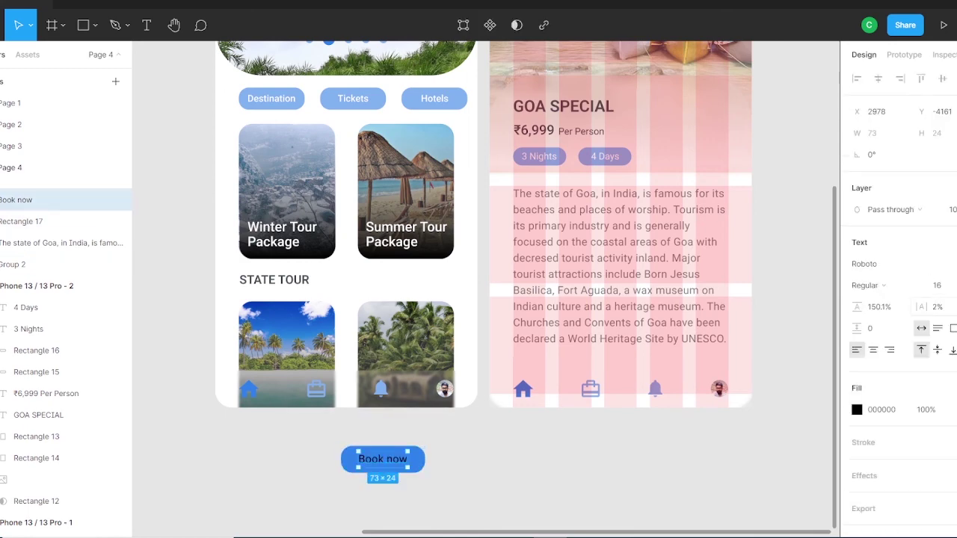
{"action": "left_click", "coordinate": [867, 285]}
{"action": "left_click", "coordinate": [857, 410]}
{"action": "left_click", "coordinate": [712, 474]}
{"action": "key", "text": "Escape"}
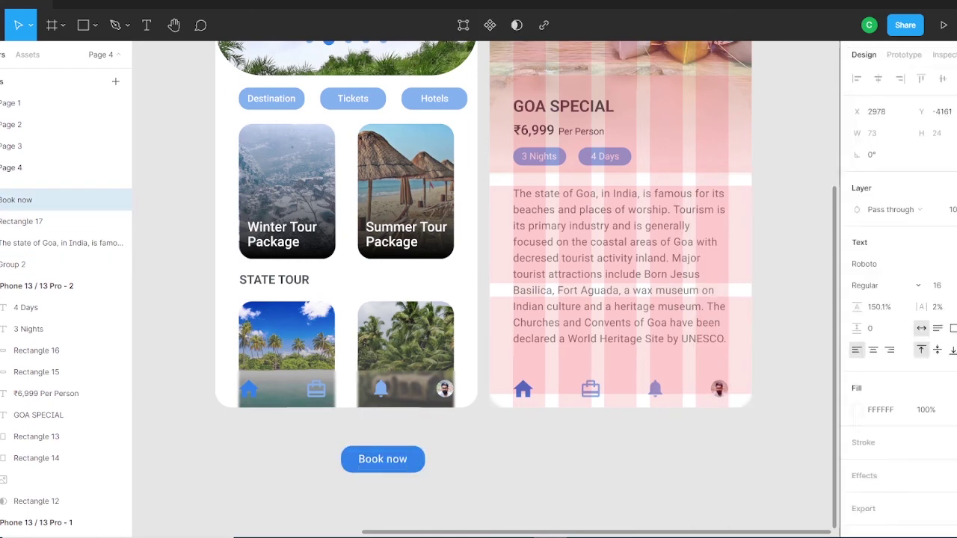
{"action": "key", "text": "Escape"}
Group the Book now button and place it in the Goa screen above the nav bar
{"action": "left_click_drag", "start_coordinate": [329, 437], "coordinate": [438, 482]}
{"action": "key", "text": "ctrl+g"}
{"action": "left_click_drag", "start_coordinate": [383, 459], "coordinate": [624, 352]}
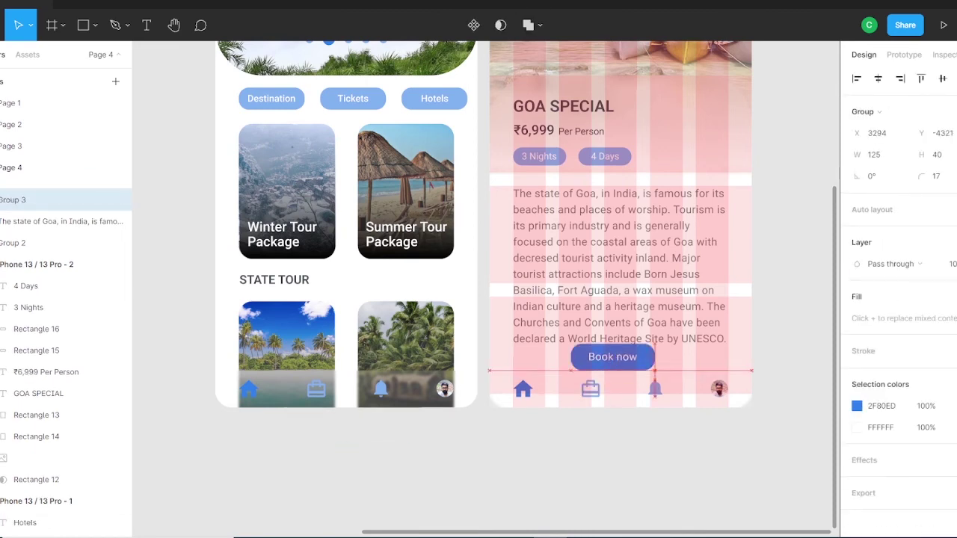
{"action": "left_click_drag", "start_coordinate": [13, 243], "coordinate": [13, 196]}
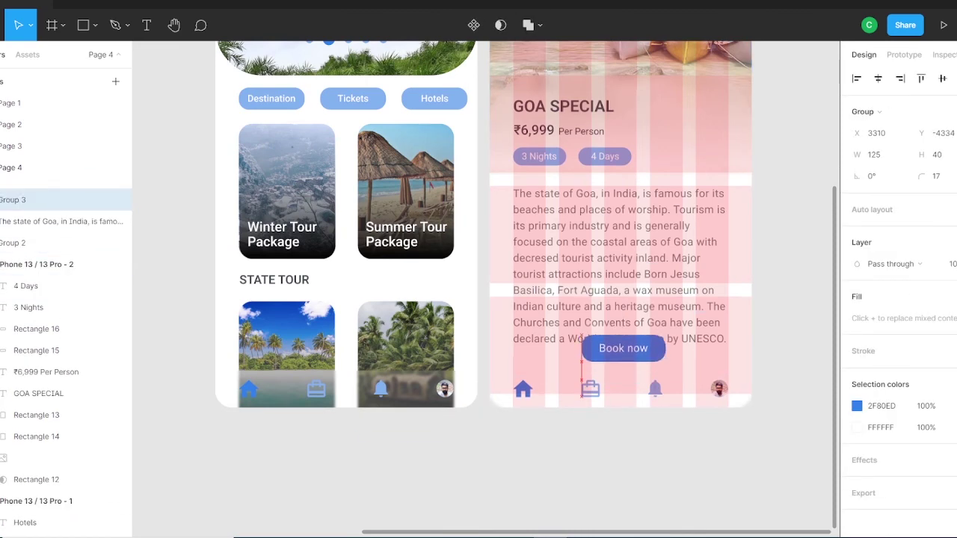
{"action": "key", "text": "Down"}
{"action": "key", "text": "Down"}
{"action": "key", "text": "Down"}
{"action": "scroll", "coordinate": [483, 285], "scroll_direction": "up", "scroll_amount": 5}
Zoom out over both phone screens, then zoom in on the Goa screen
{"action": "key", "text": "shift+Return"}
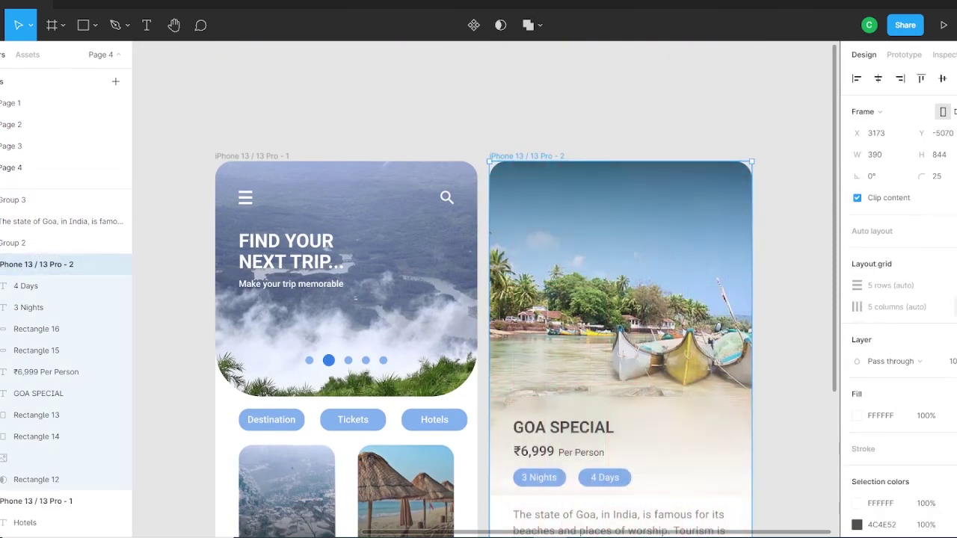
{"action": "scroll", "coordinate": [483, 284], "scroll_direction": "down", "scroll_amount": 4}
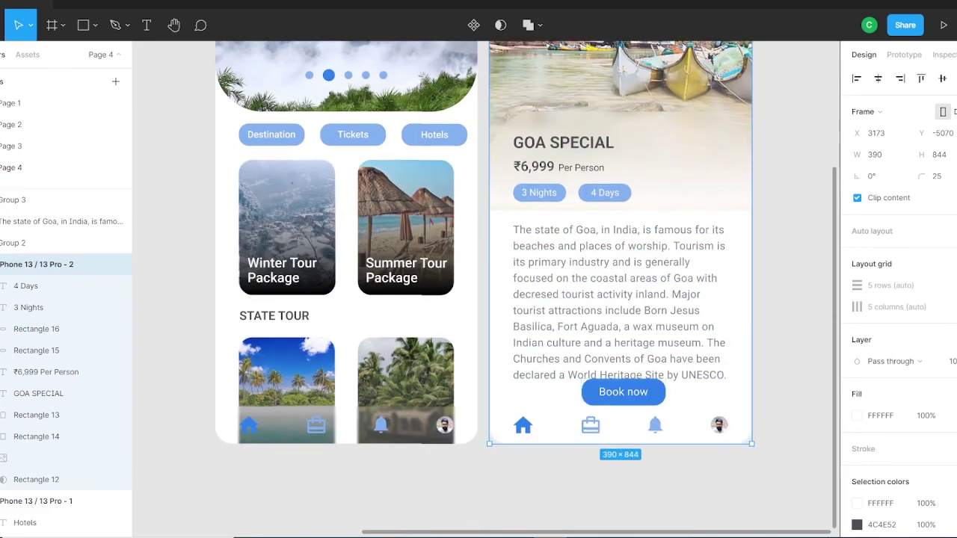
{"action": "key", "text": "Escape"}
{"action": "key", "text": "shift+1"}
{"action": "scroll", "coordinate": [486, 284], "scroll_direction": "up", "scroll_amount": 5}
{"action": "scroll", "coordinate": [486, 284], "scroll_direction": "down", "scroll_amount": 5}
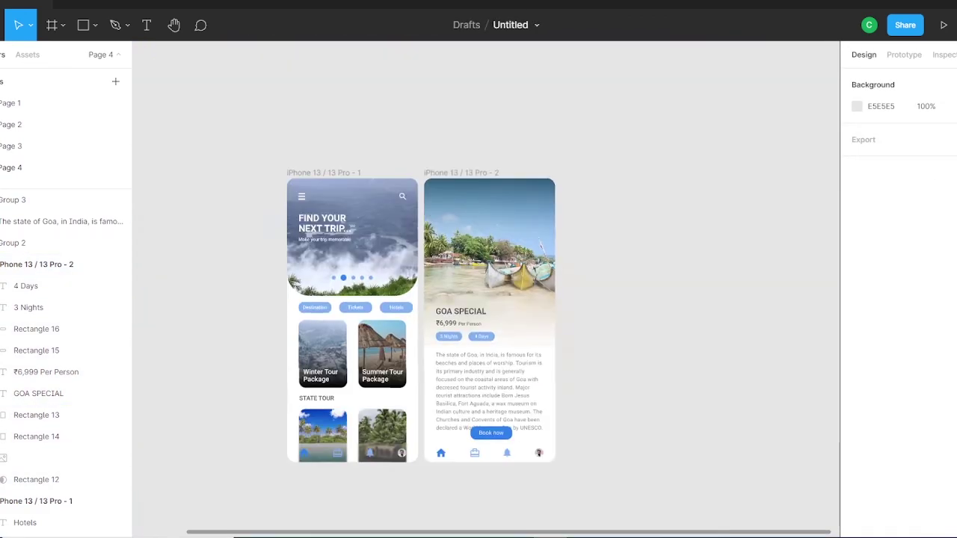
{"action": "scroll", "coordinate": [487, 285], "scroll_direction": "down", "scroll_amount": 3}
{"action": "scroll", "coordinate": [486, 284], "scroll_direction": "left", "scroll_amount": 5}
{"action": "key", "text": "shift+2"}
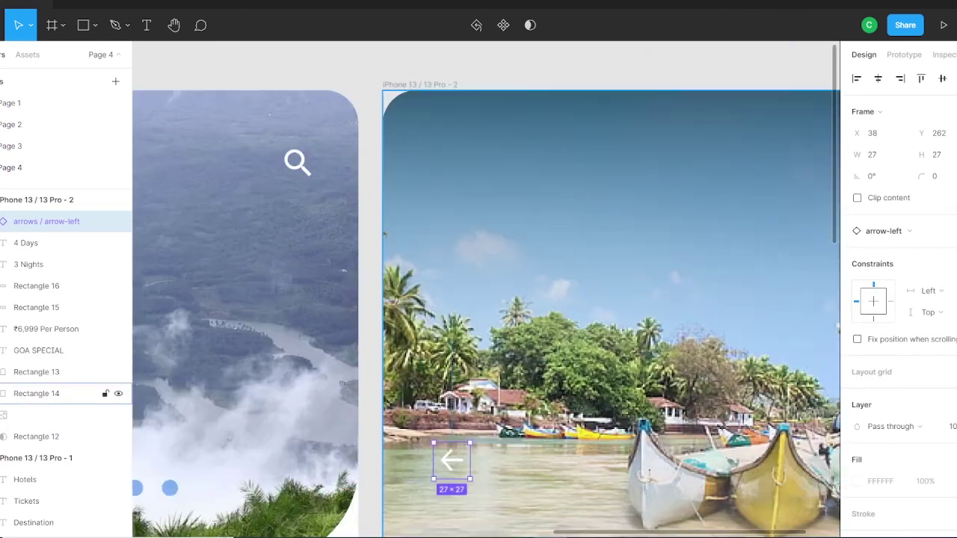
{"action": "key", "text": "shift+Return"}
Add the back-arrow icon to the Goa screen's top-left corner and zoom to fit both screens
{"action": "key", "text": "ctrl+shift+4"}
{"action": "scroll", "coordinate": [478, 299], "scroll_direction": "up", "scroll_amount": 3}
{"action": "mouse_move", "coordinate": [449, 459]}
{"action": "left_mouse_down"}
{"action": "mouse_move", "coordinate": [448, 159]}
{"action": "mouse_move", "coordinate": [301, 165]}
{"action": "left_mouse_up"}
{"action": "key", "text": "ctrl+z"}
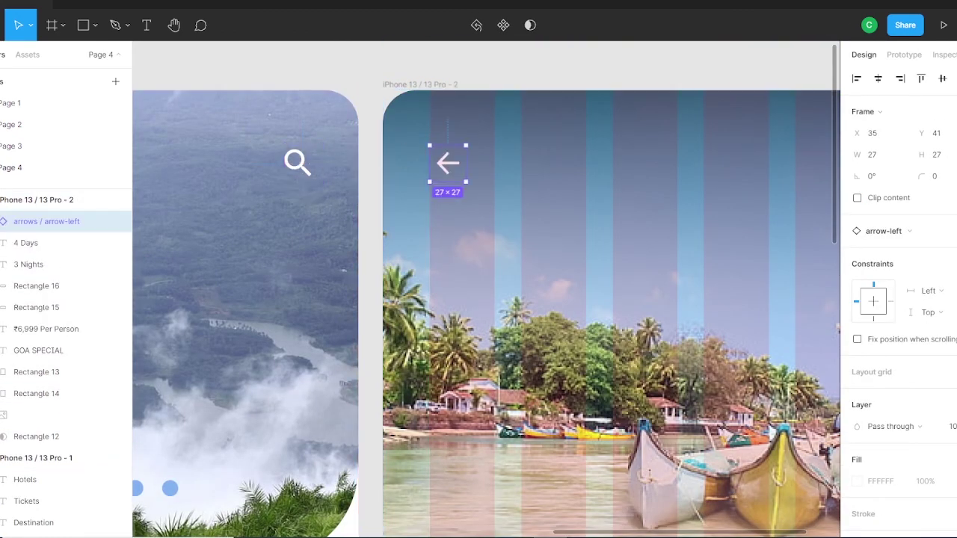
{"action": "key", "text": "shift+1"}
{"action": "key", "text": "shift+Return"}
{"action": "key", "text": "Escape"}
{"action": "scroll", "coordinate": [485, 239], "scroll_direction": "up", "scroll_amount": 5}
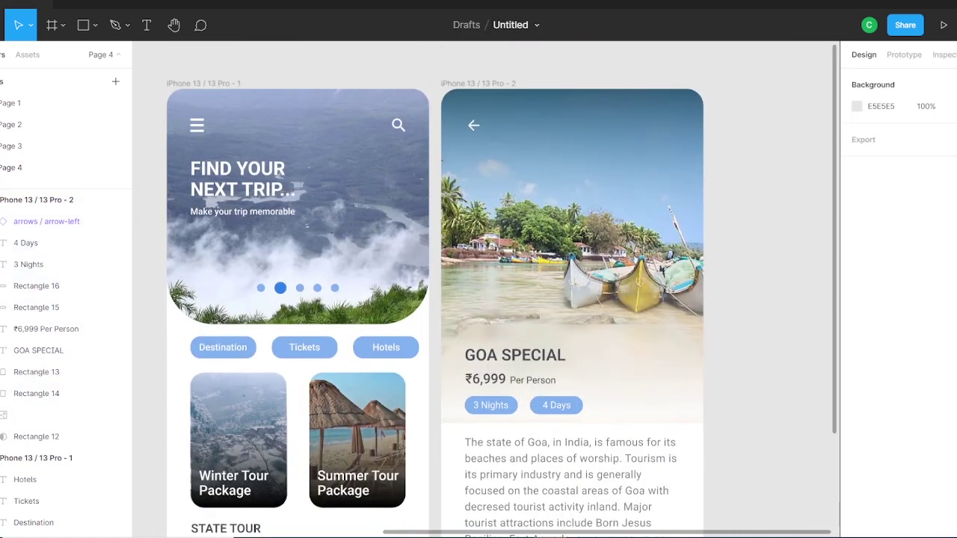
{"action": "scroll", "coordinate": [485, 299], "scroll_direction": "down", "scroll_amount": 2}
{"action": "scroll", "coordinate": [501, 292], "scroll_direction": "down", "scroll_amount": 3}
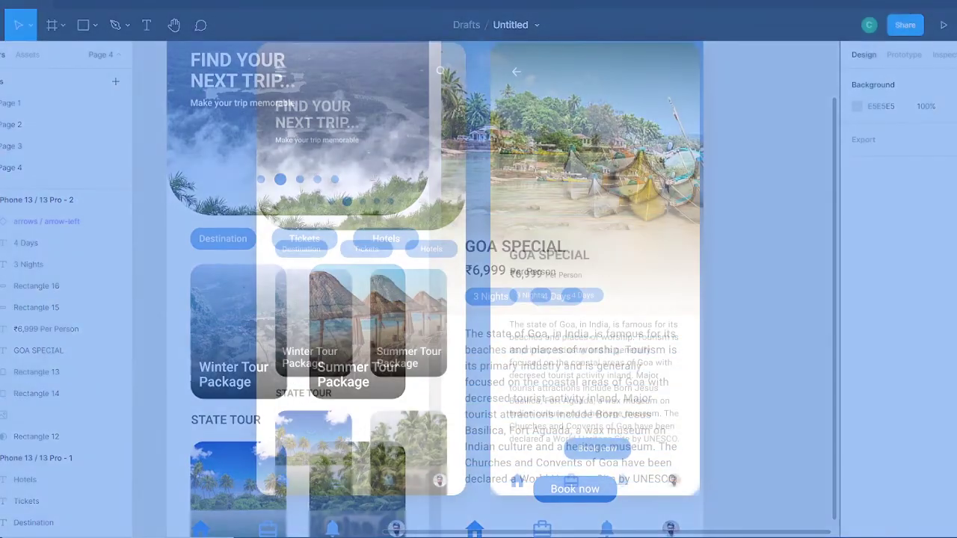